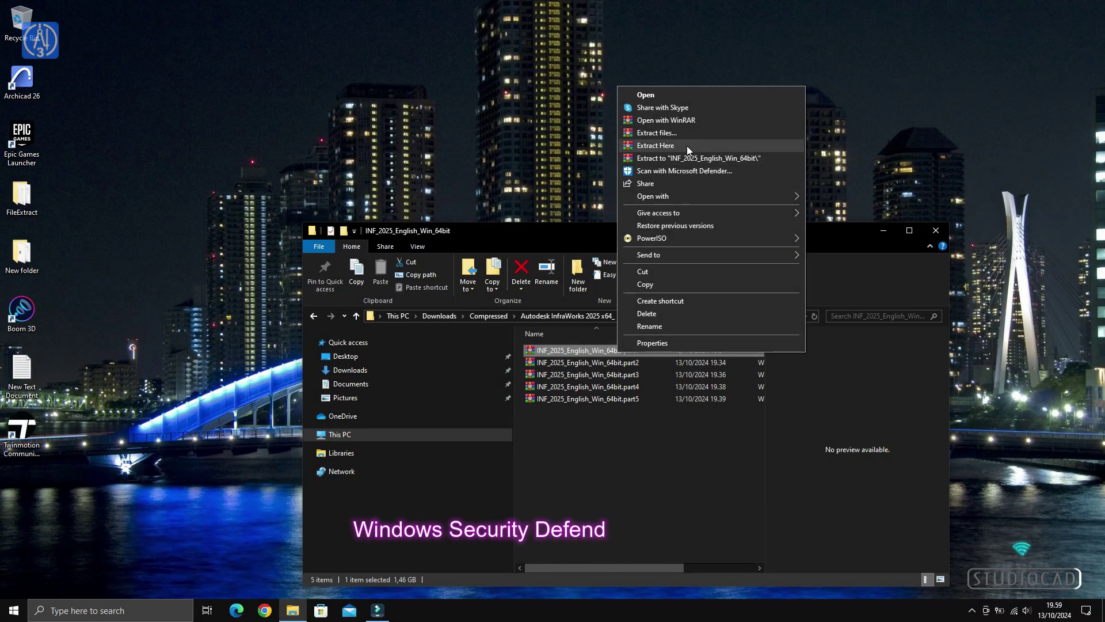
- Use WinRAR's Extract Here on part1 to unpack the INF_2025_English_Win_64bit image
click(688, 148)
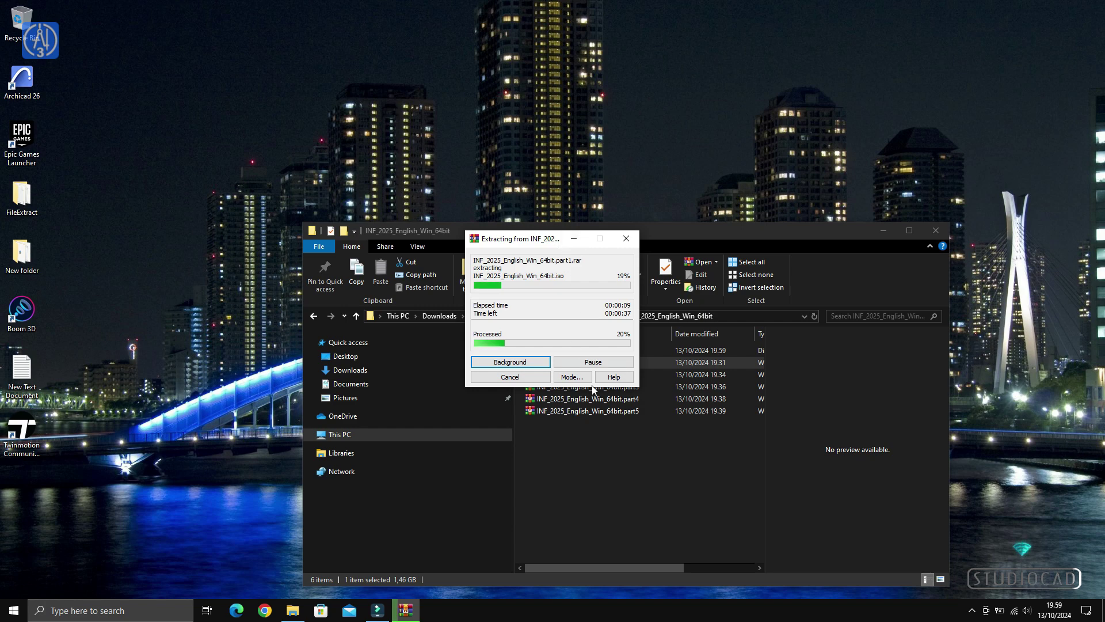
click(510, 376)
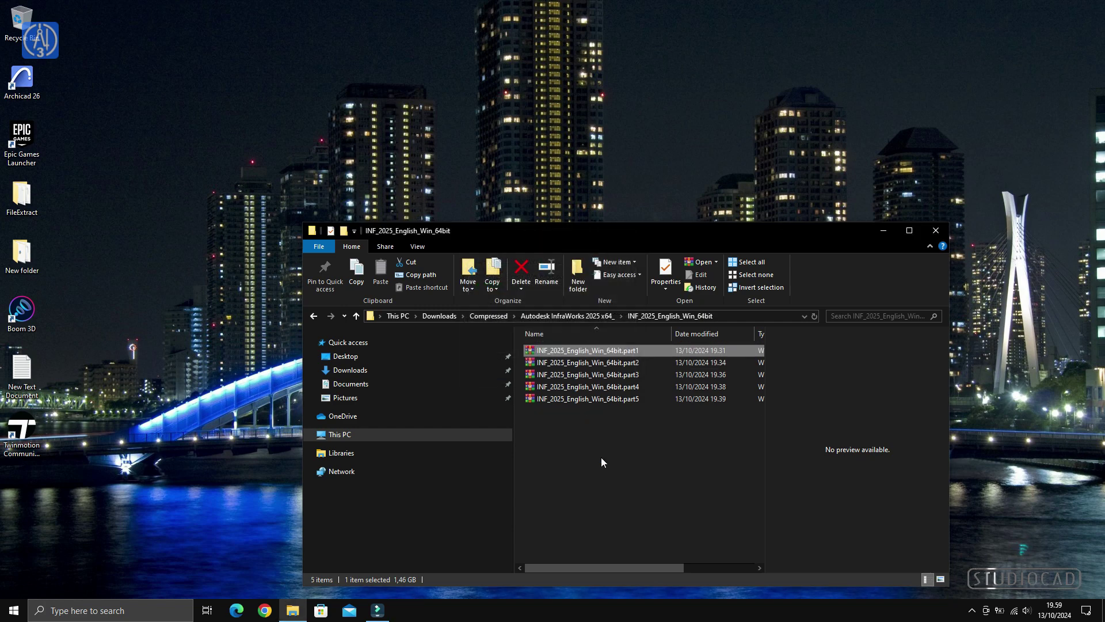
click(601, 455)
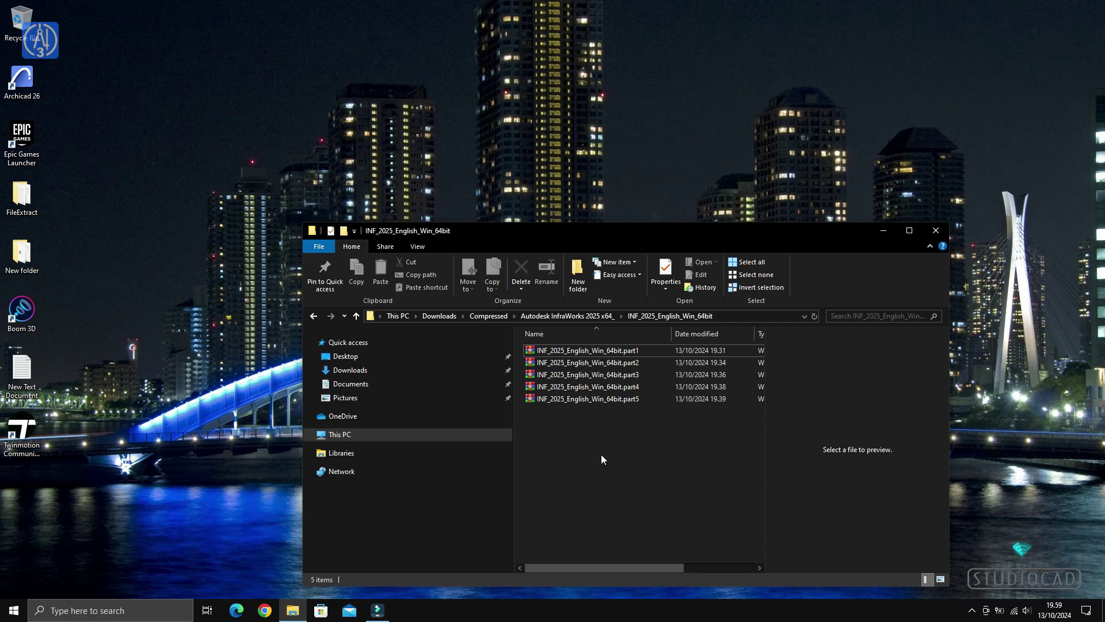
right_click(583, 351)
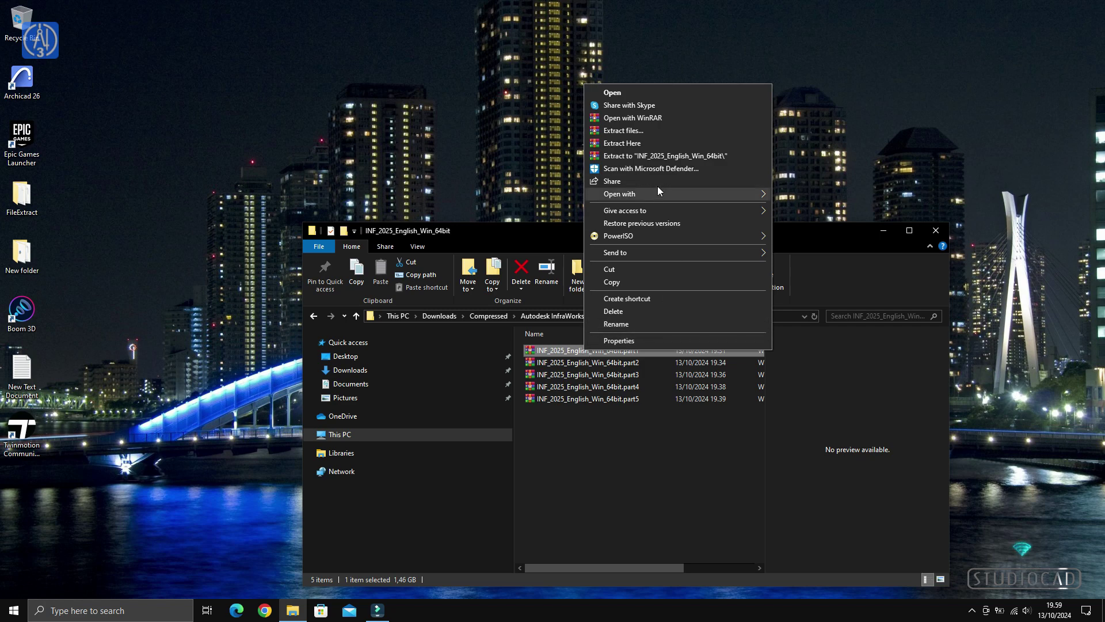
click(644, 143)
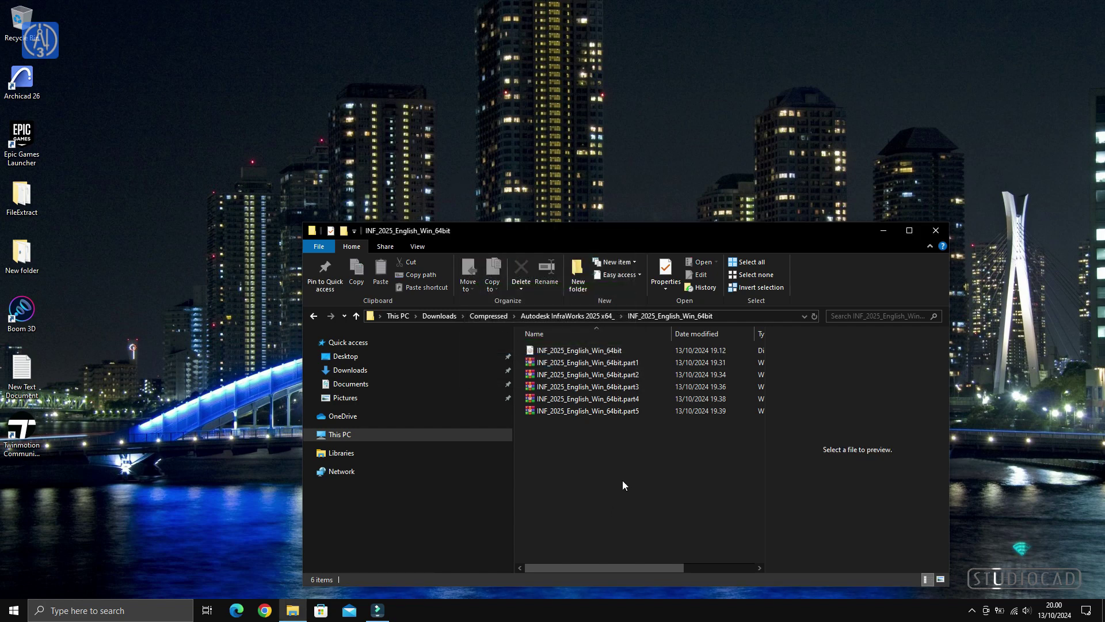
- Delete the five archive parts and mount the INF_2025_English_Win_64bit disc image
drag(635, 470, 562, 366)
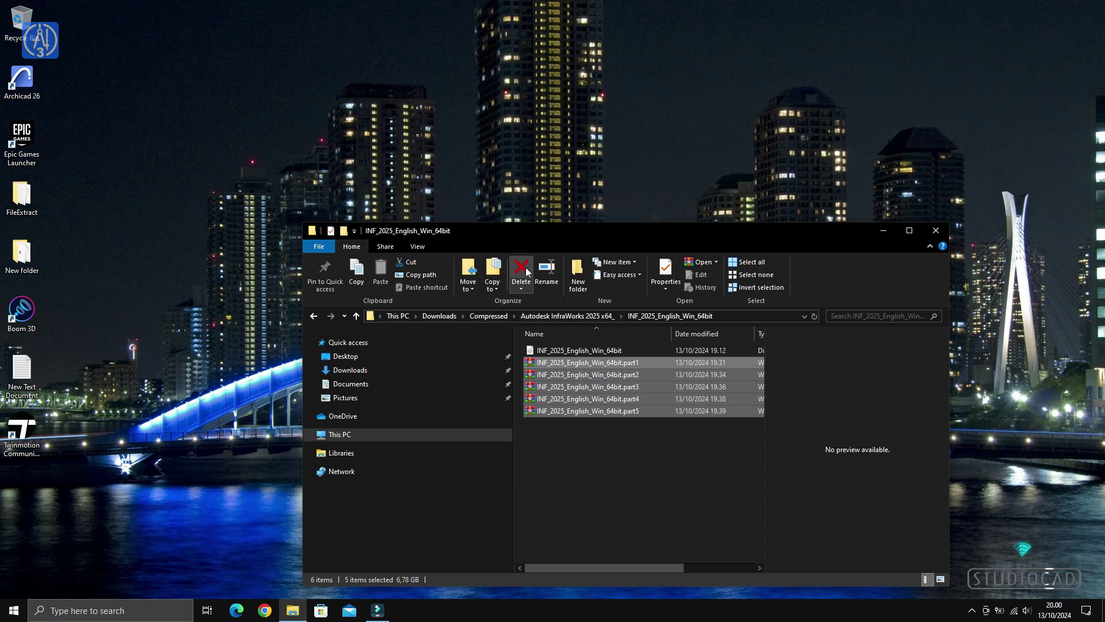
click(521, 271)
right_click(596, 354)
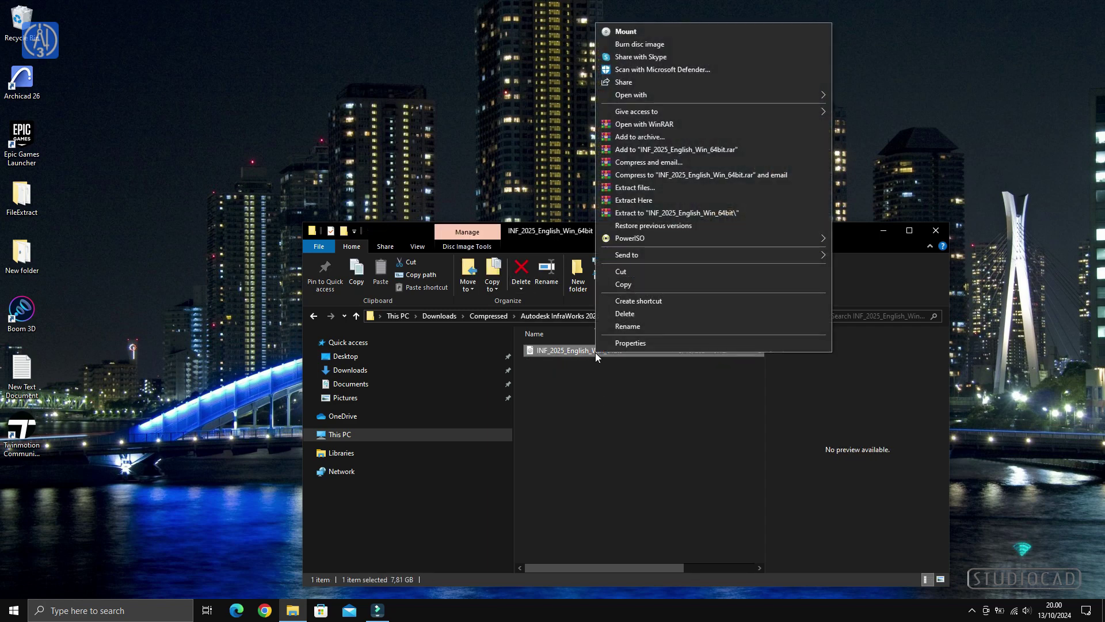
click(664, 30)
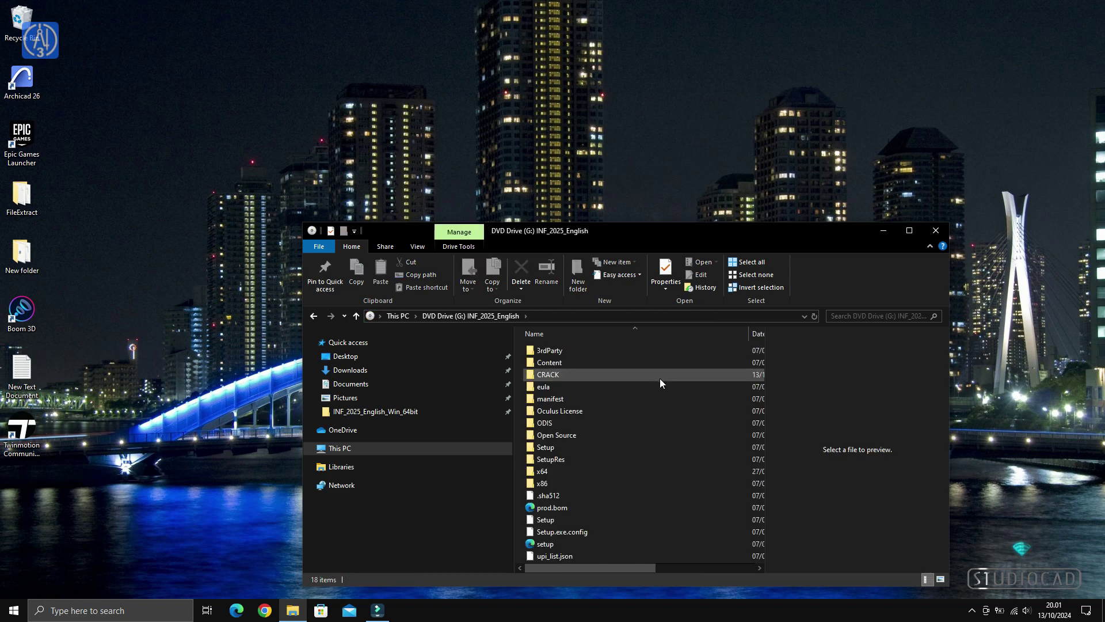
mouse_move(548, 375)
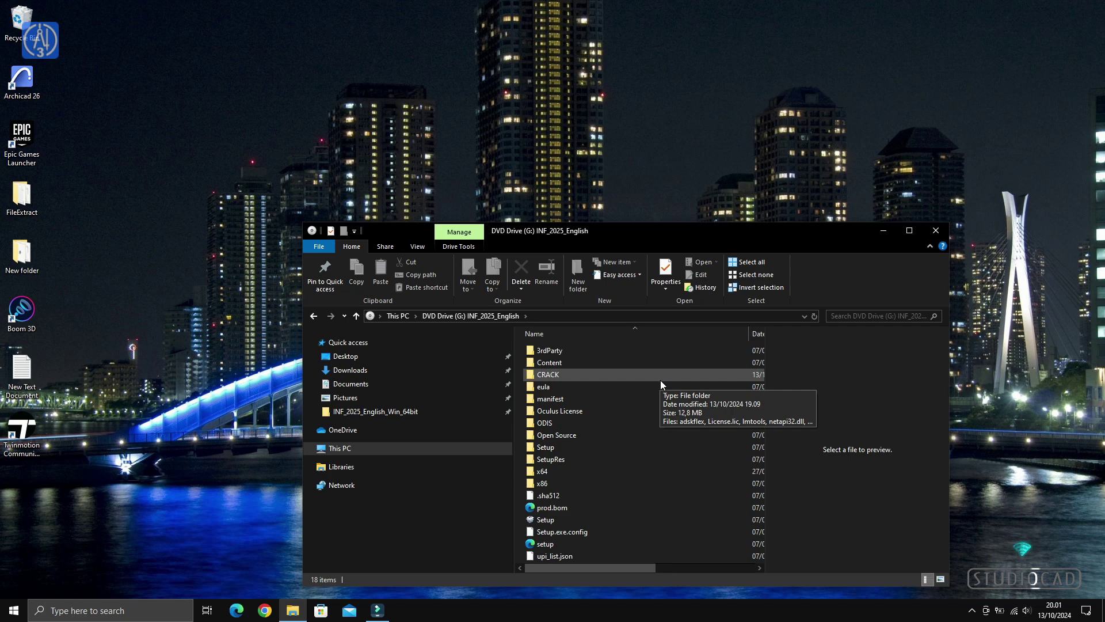
- Run the mounted image's Setup as administrator and close the drive window
click(551, 521)
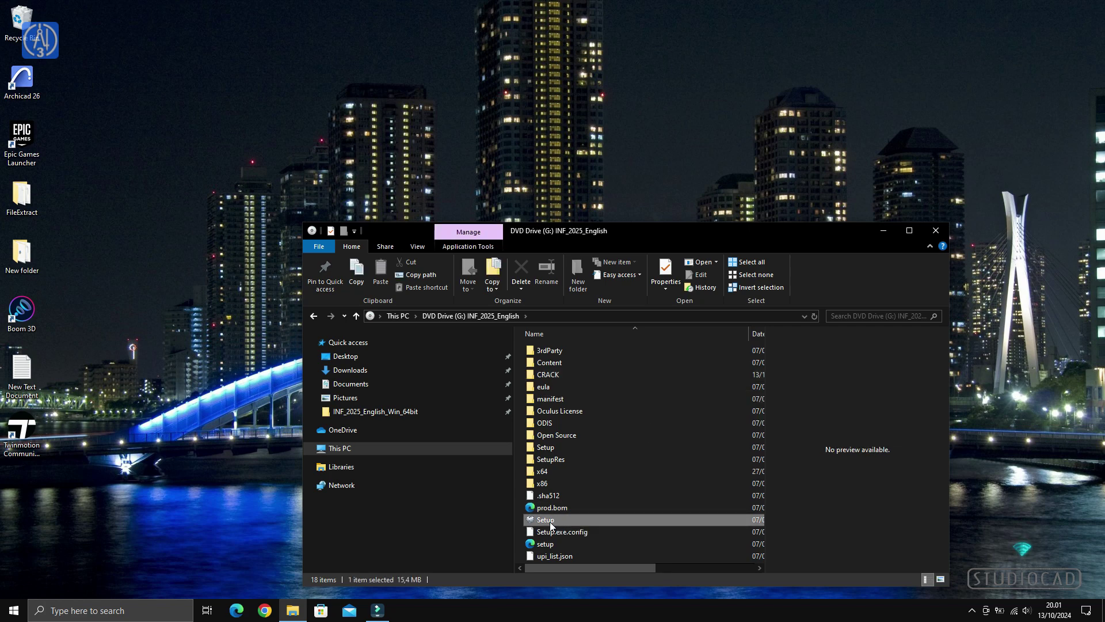
right_click(551, 521)
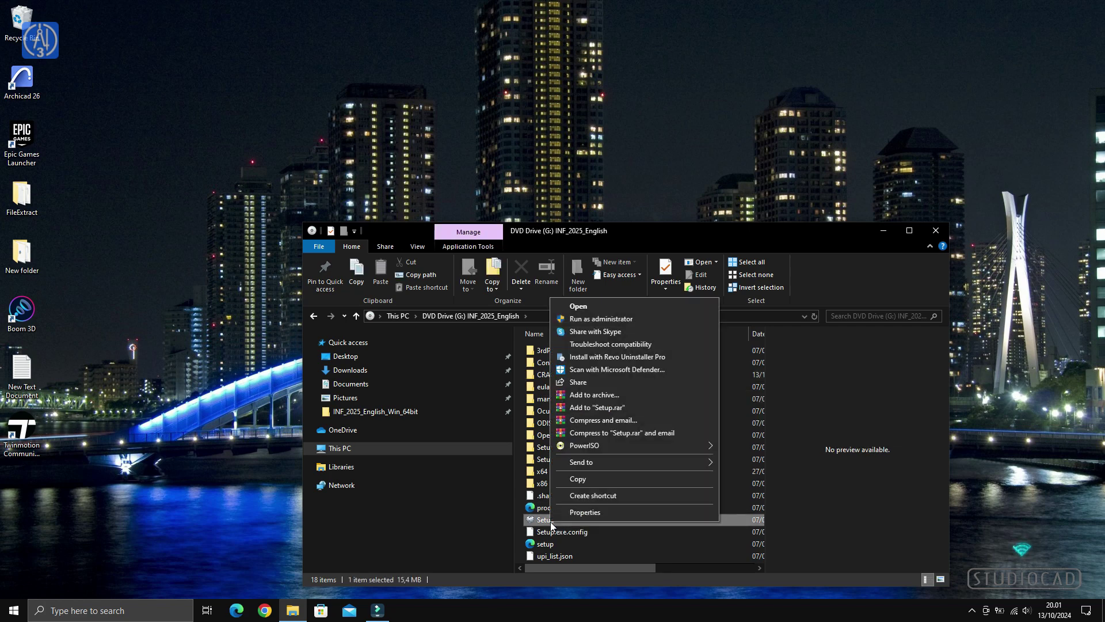
click(626, 320)
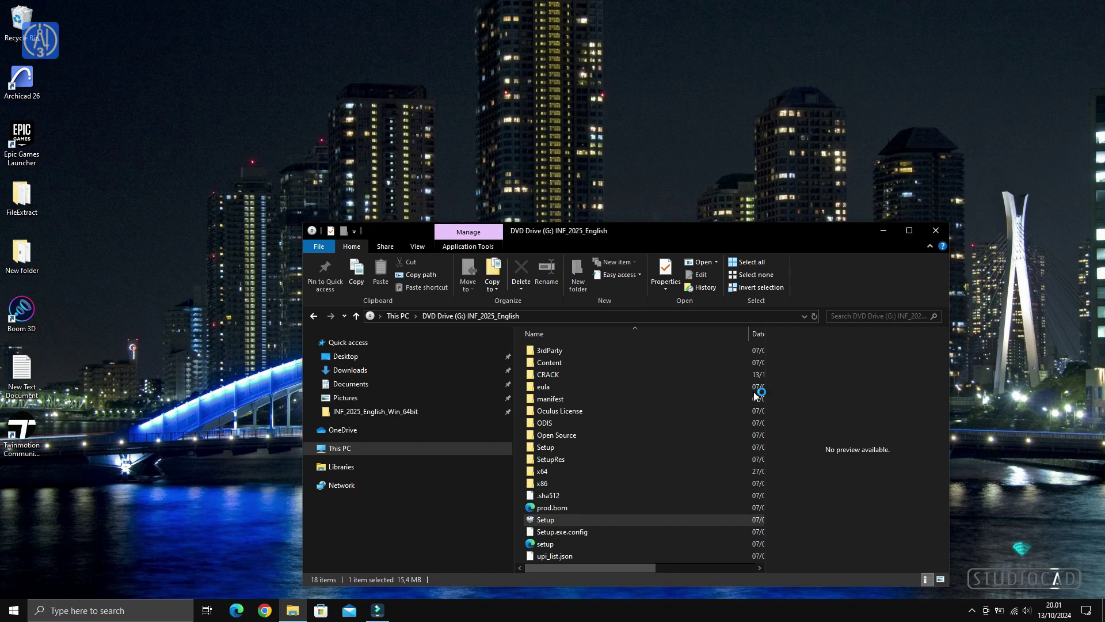
click(942, 232)
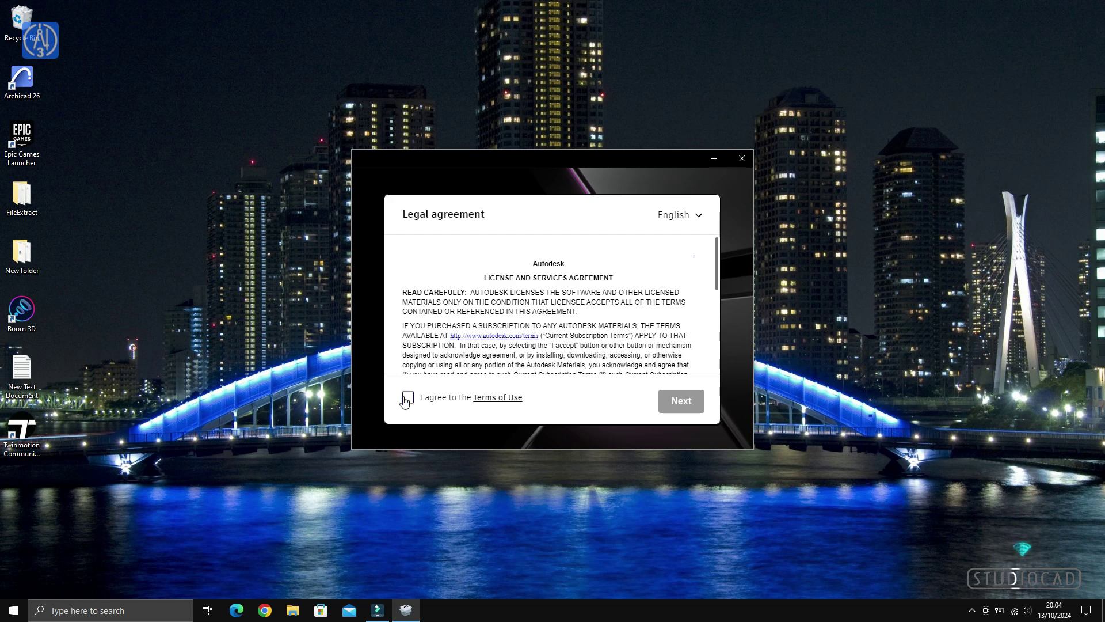
- Agree to the Terms of Use, keep default folders, add Medium Resolution Material Library 4, and install
click(408, 397)
click(688, 405)
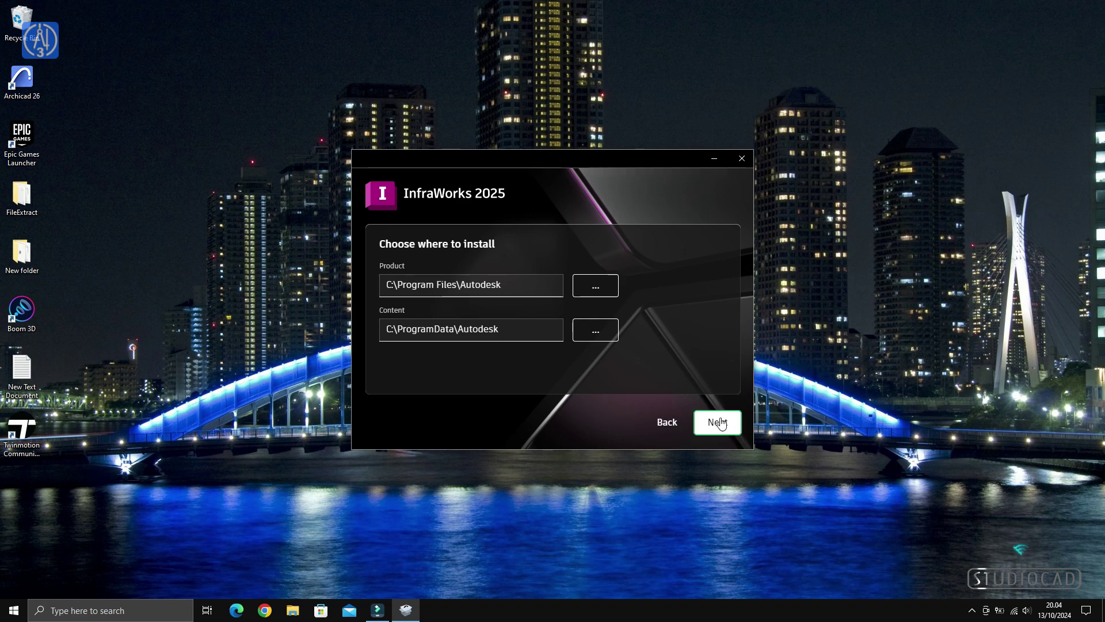
click(728, 433)
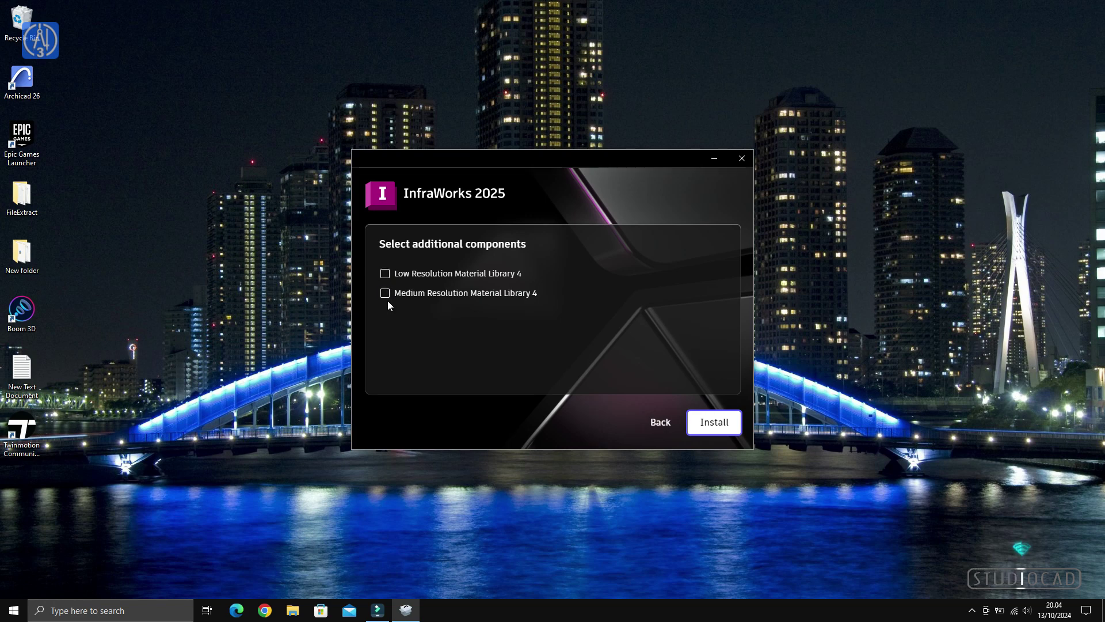
click(385, 293)
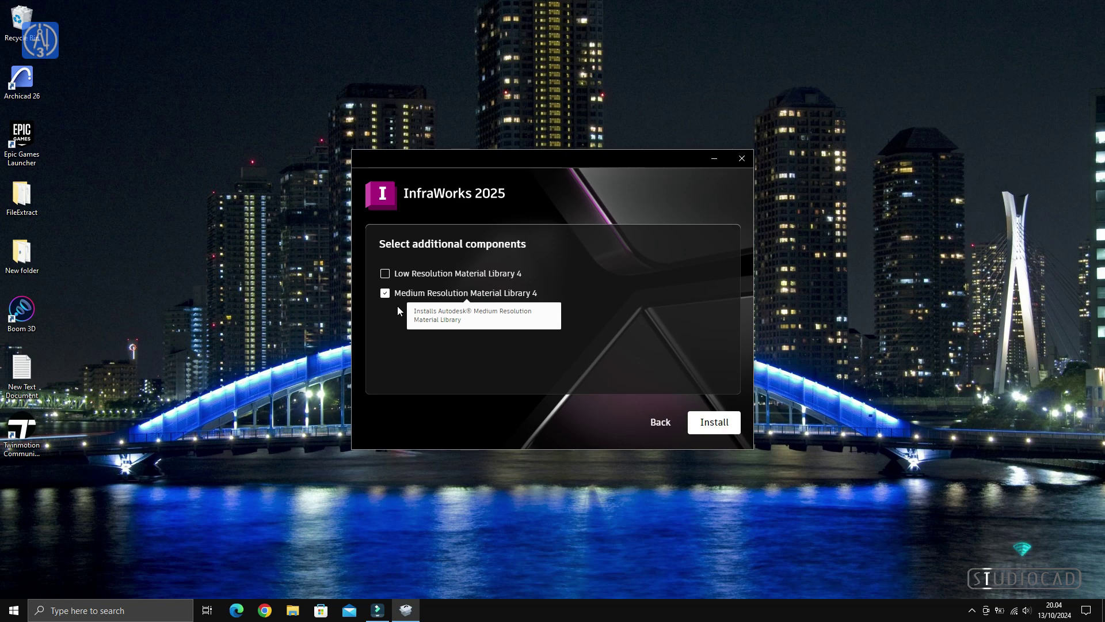
click(726, 426)
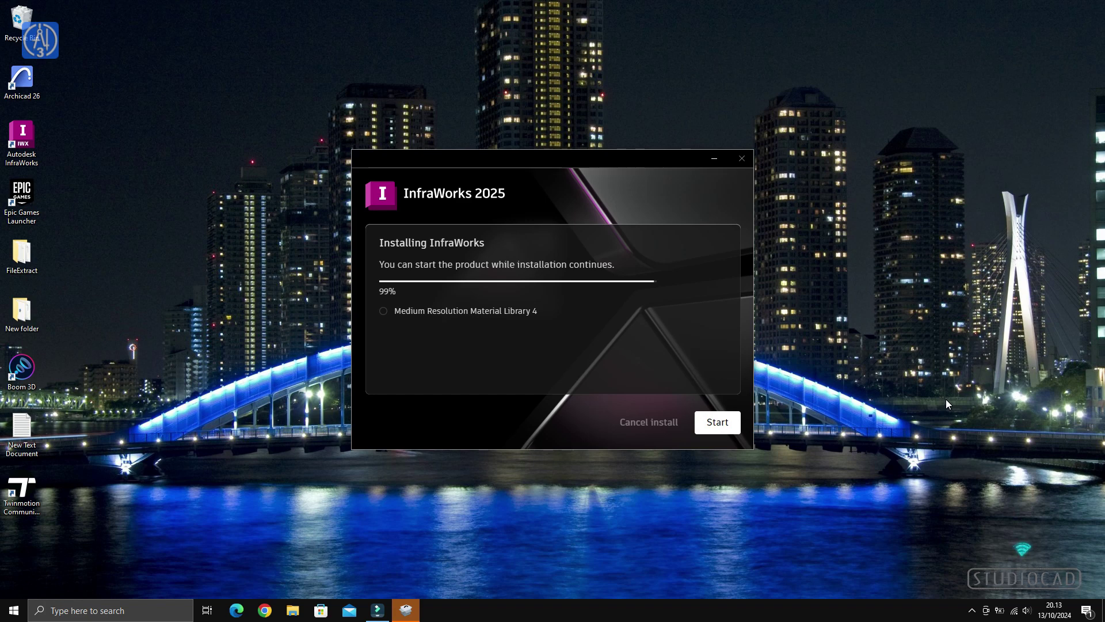
- Wait for the InfraWorks 2025 installation to complete, then close the installer
key(Tab)
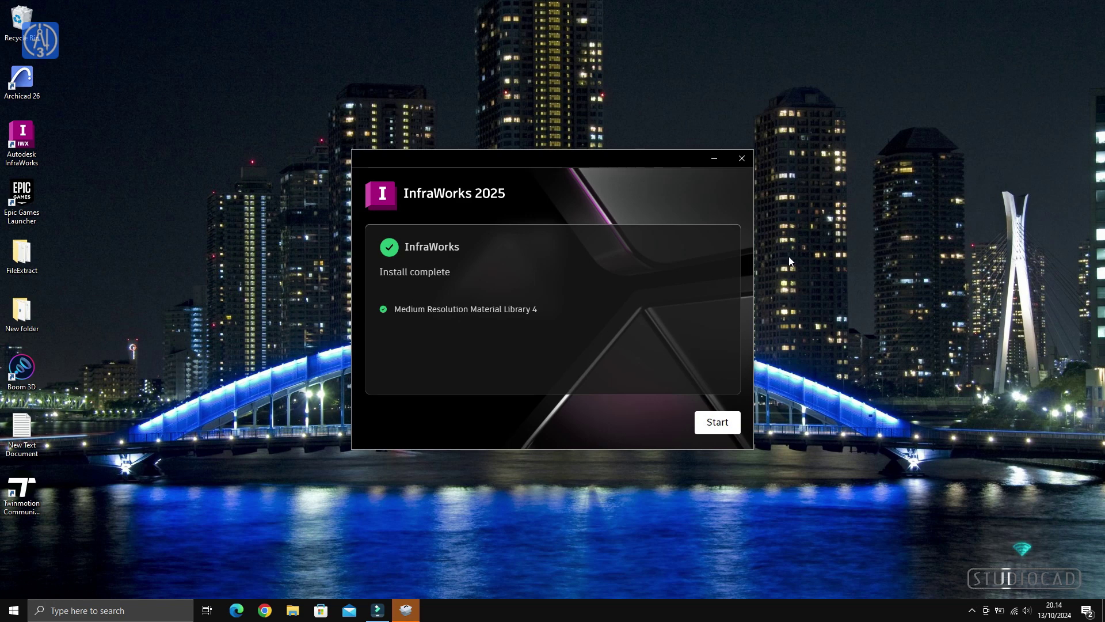
click(741, 159)
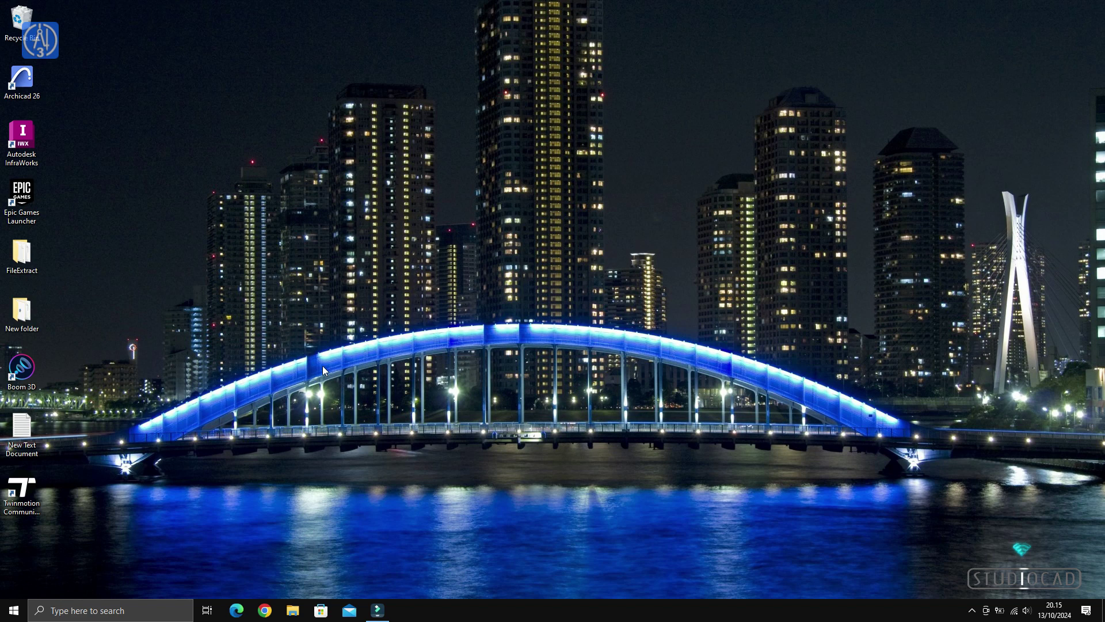
- Launch the nlm11 Network License Manager installer from New folder
double_click(32, 311)
click(532, 399)
right_click(535, 399)
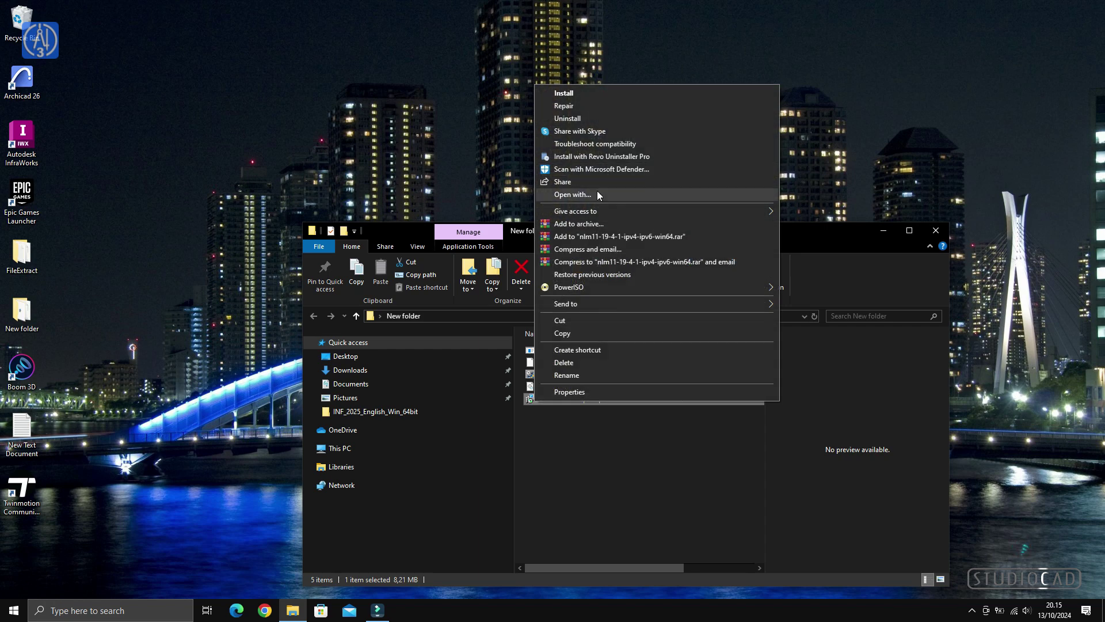
click(624, 94)
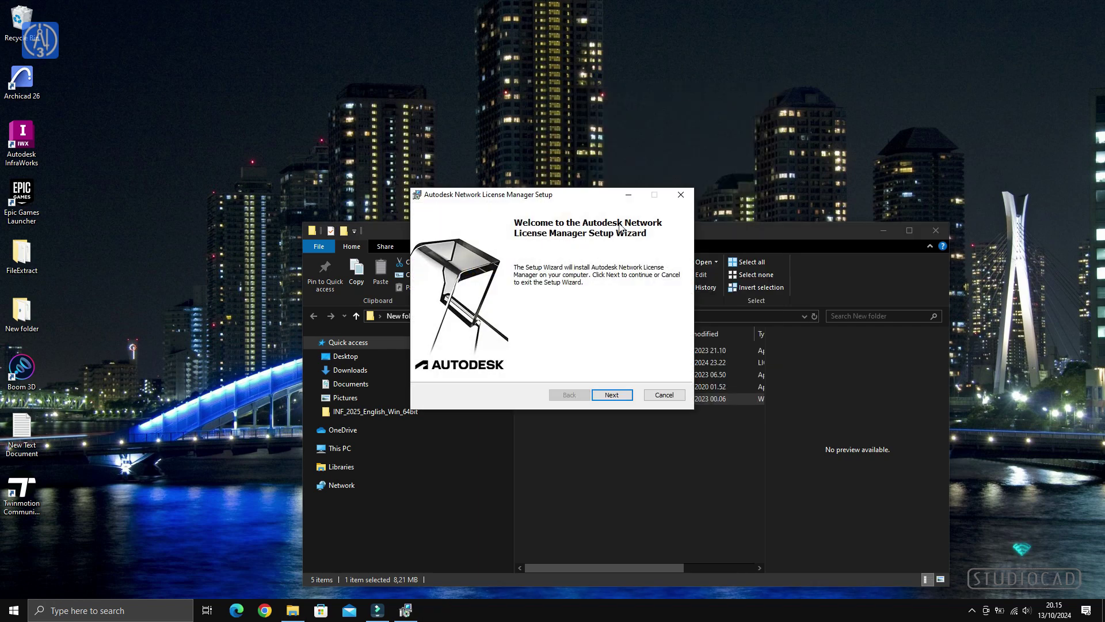
- Accept the license agreement and install to the default C:\Autodesk\Network License Manager\ folder
click(610, 395)
click(544, 369)
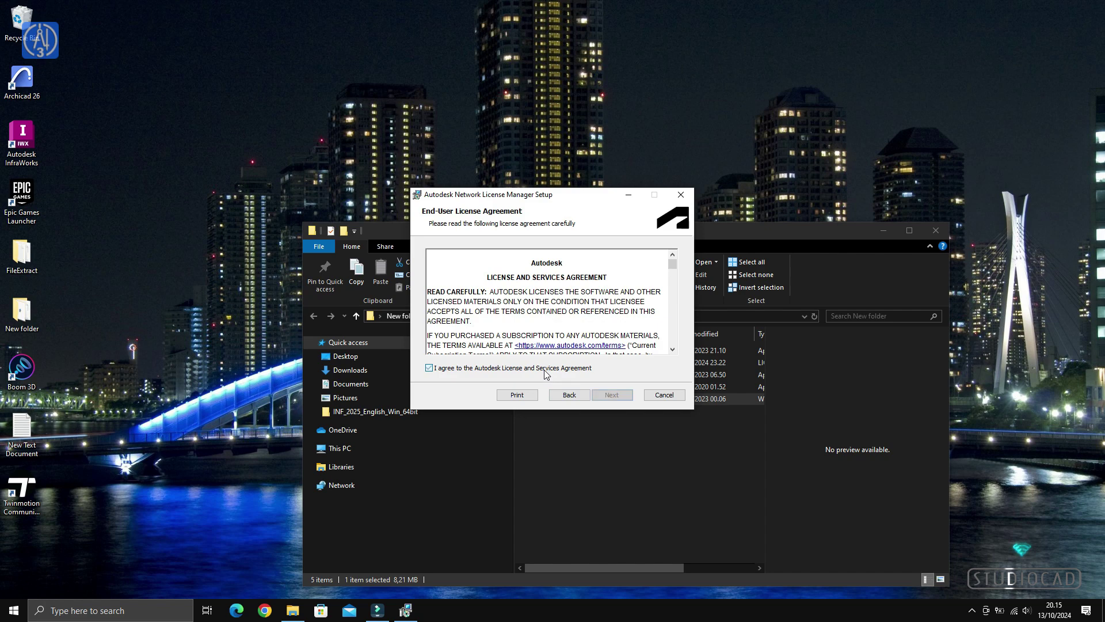
click(612, 395)
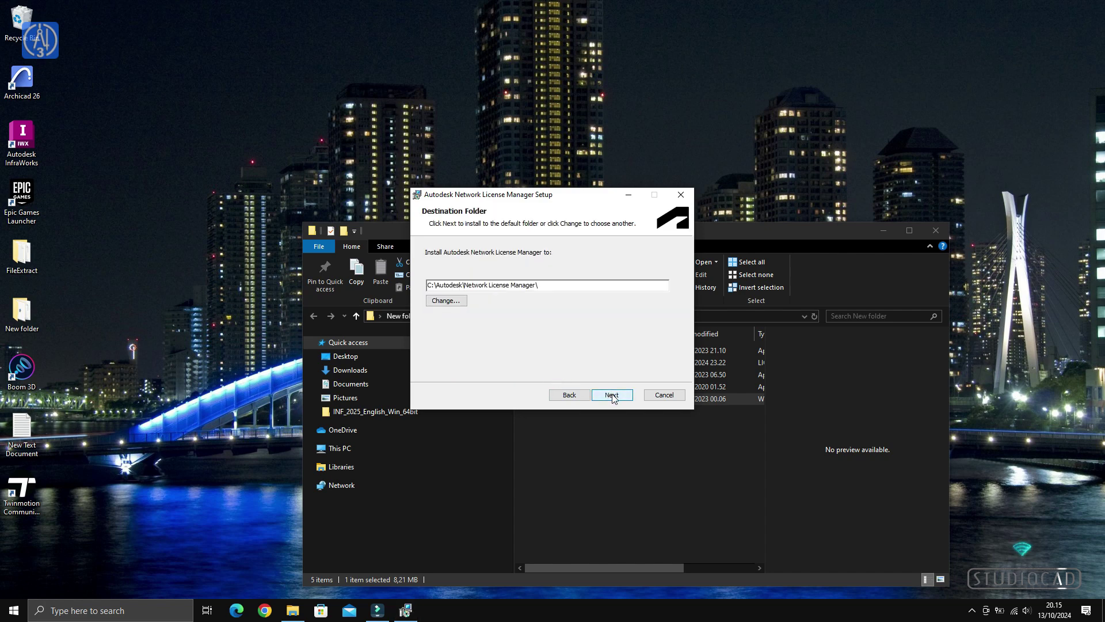
click(613, 397)
click(612, 396)
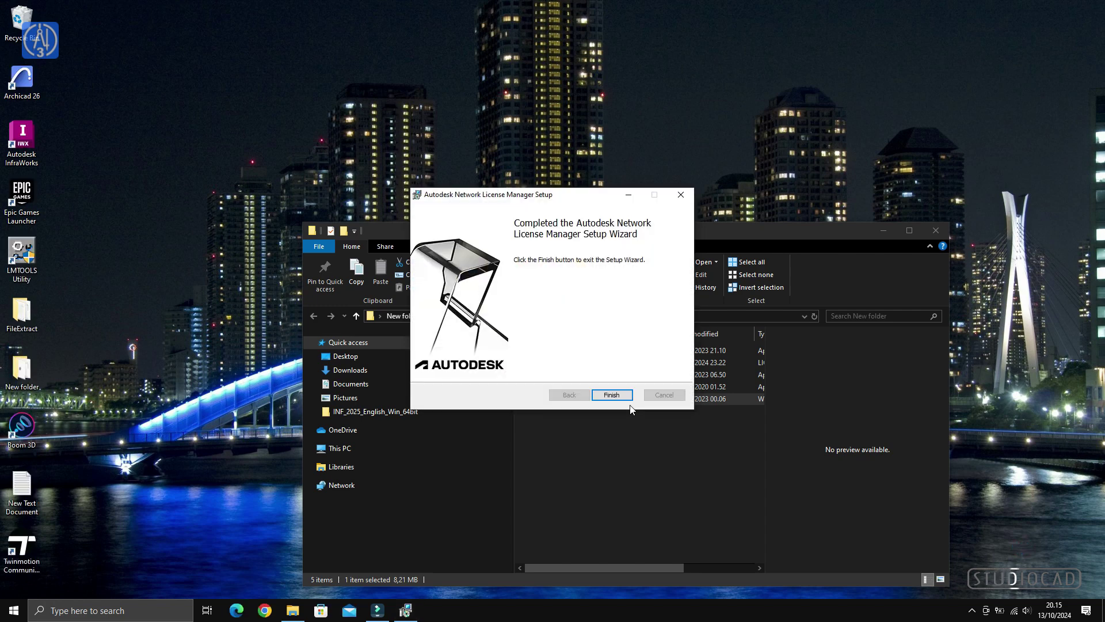
click(624, 397)
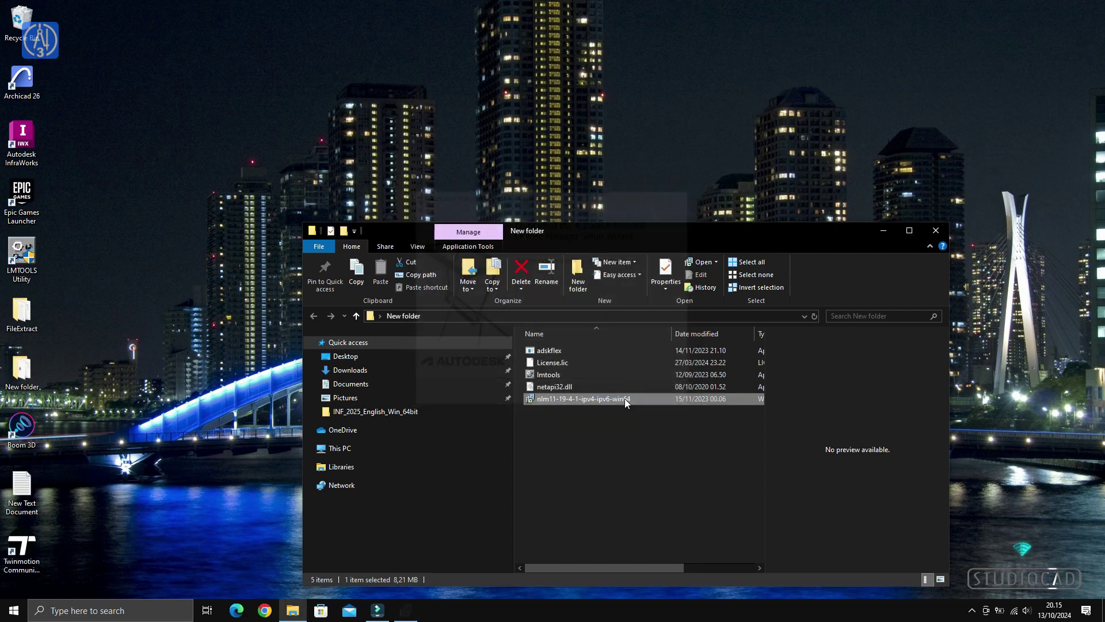
- Move the new adskflex and lmtools into the Network License Manager folder, replacing the originals
click(583, 354)
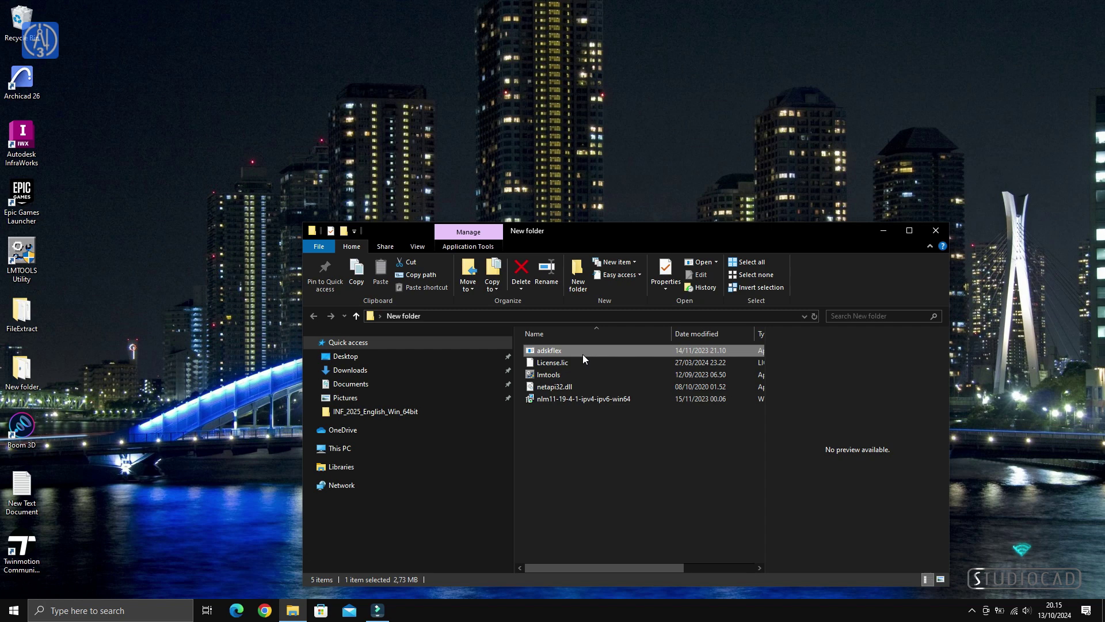
right_click(571, 377)
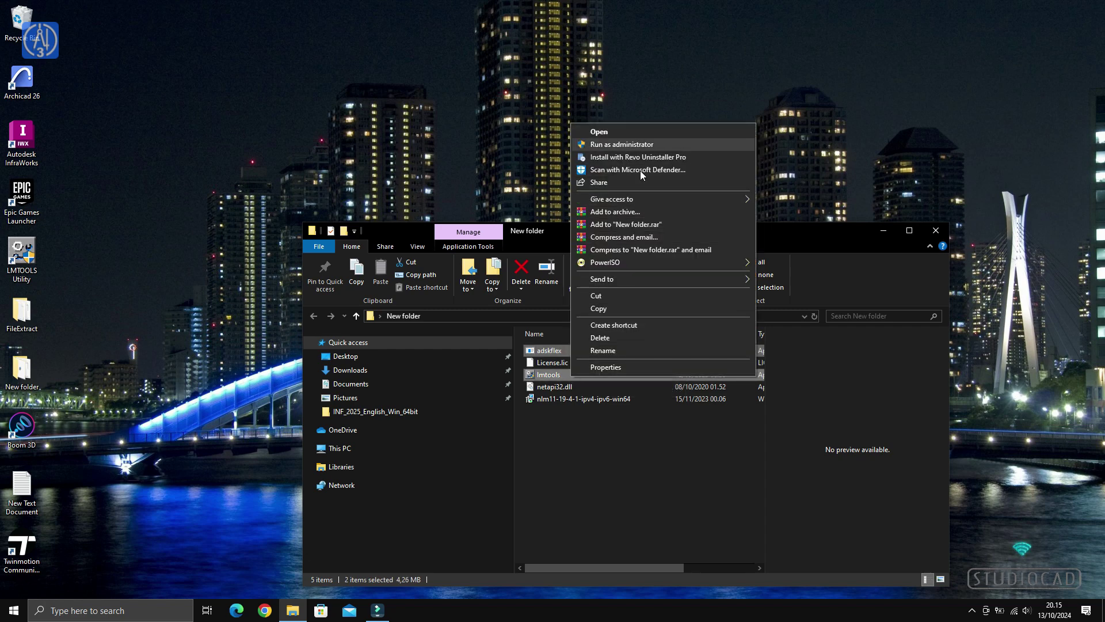
click(652, 295)
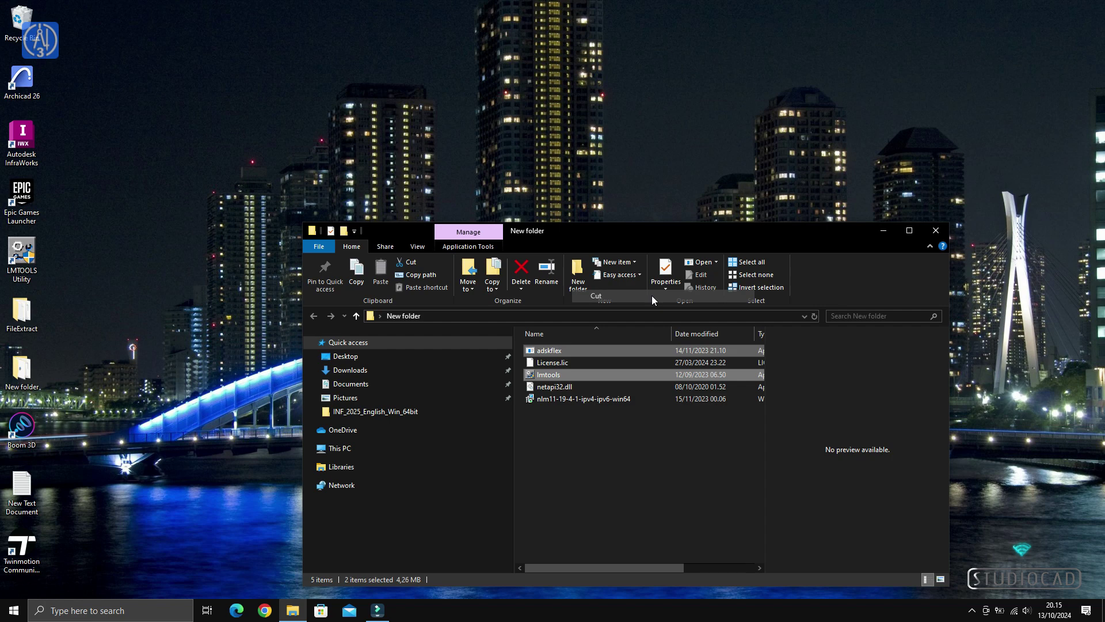
click(883, 235)
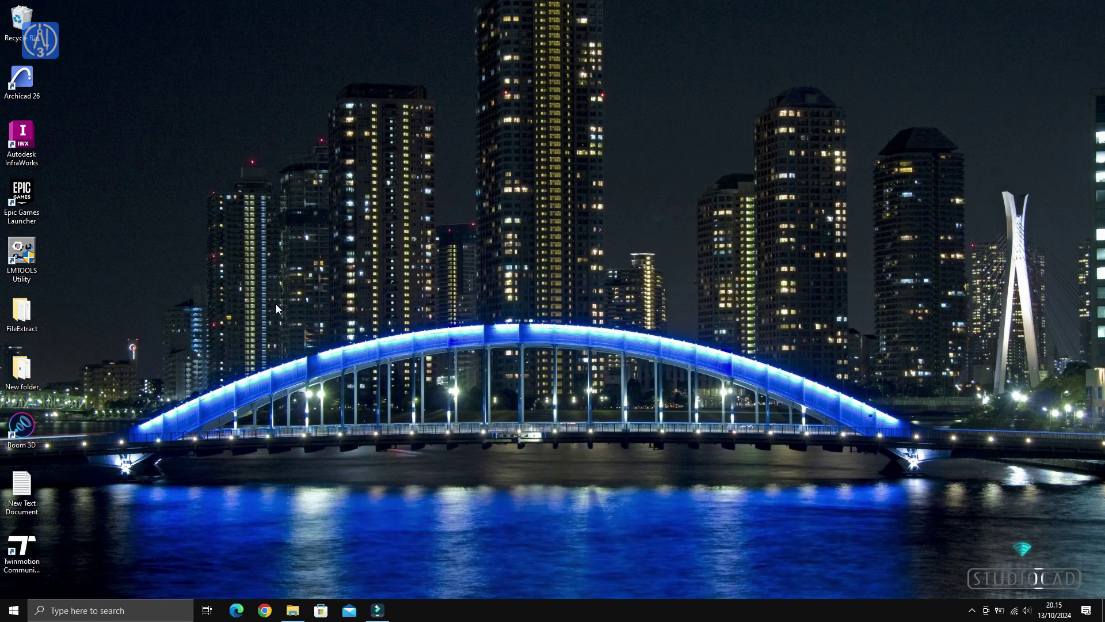
right_click(35, 268)
click(82, 286)
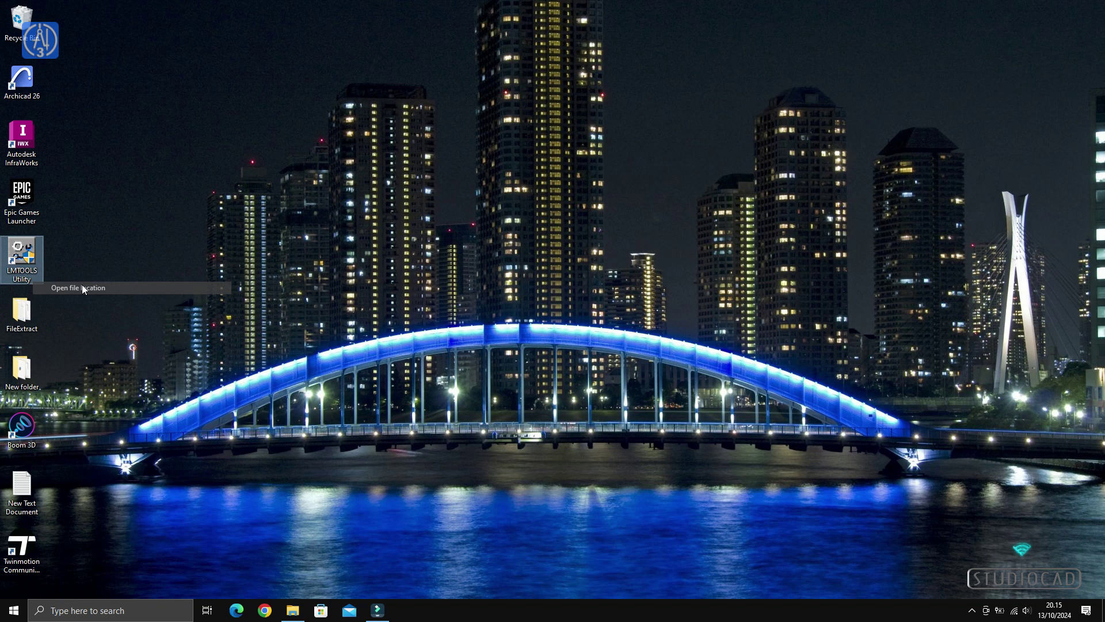
click(589, 254)
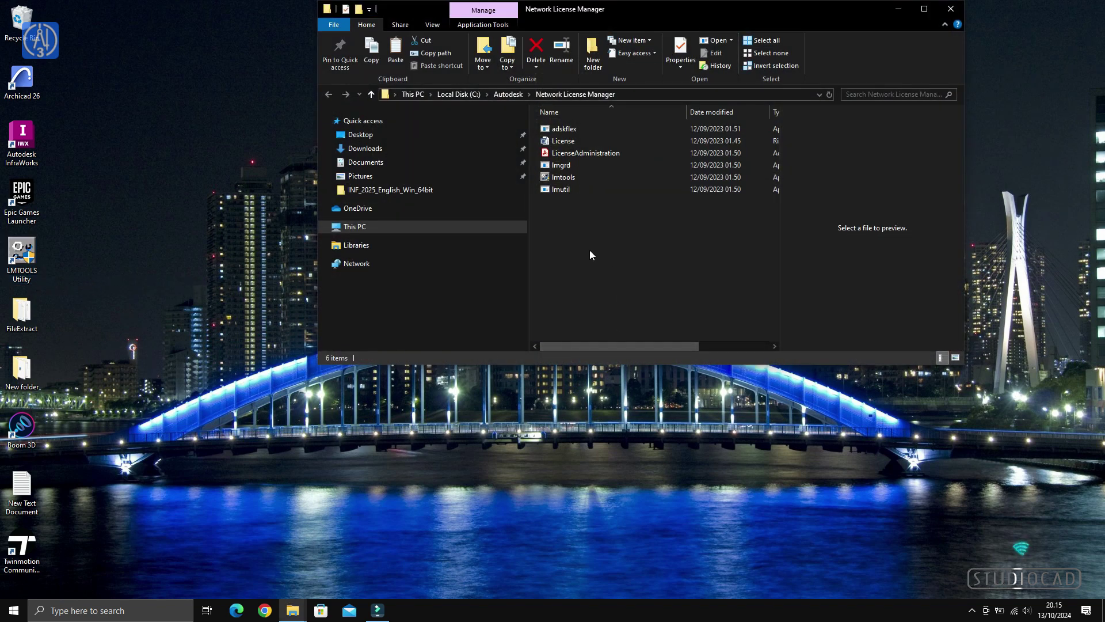
right_click(589, 253)
click(647, 334)
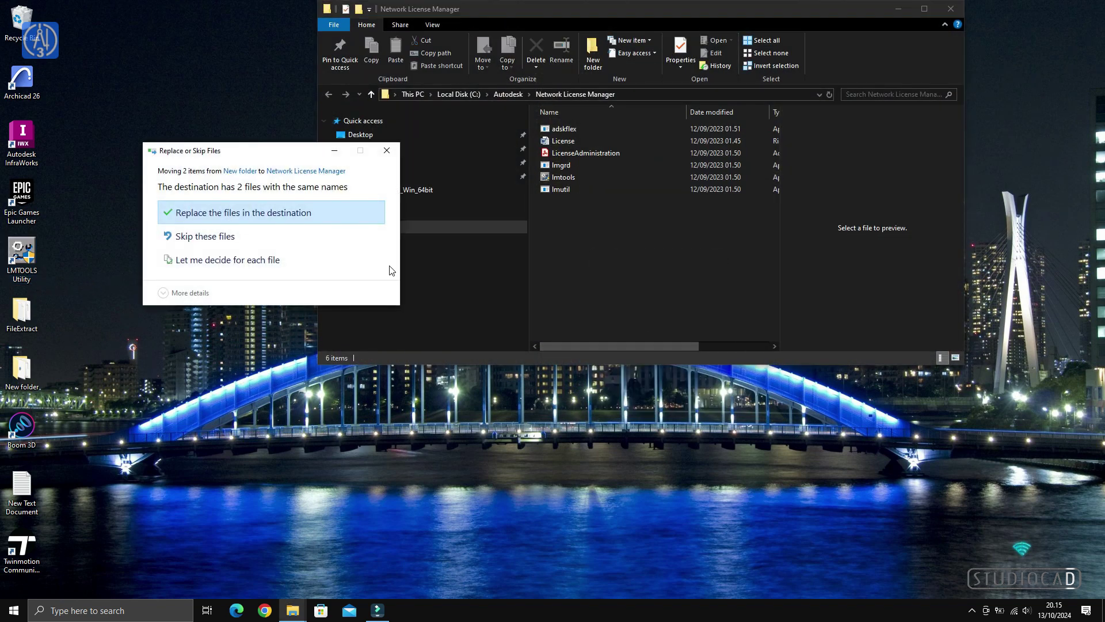
click(234, 213)
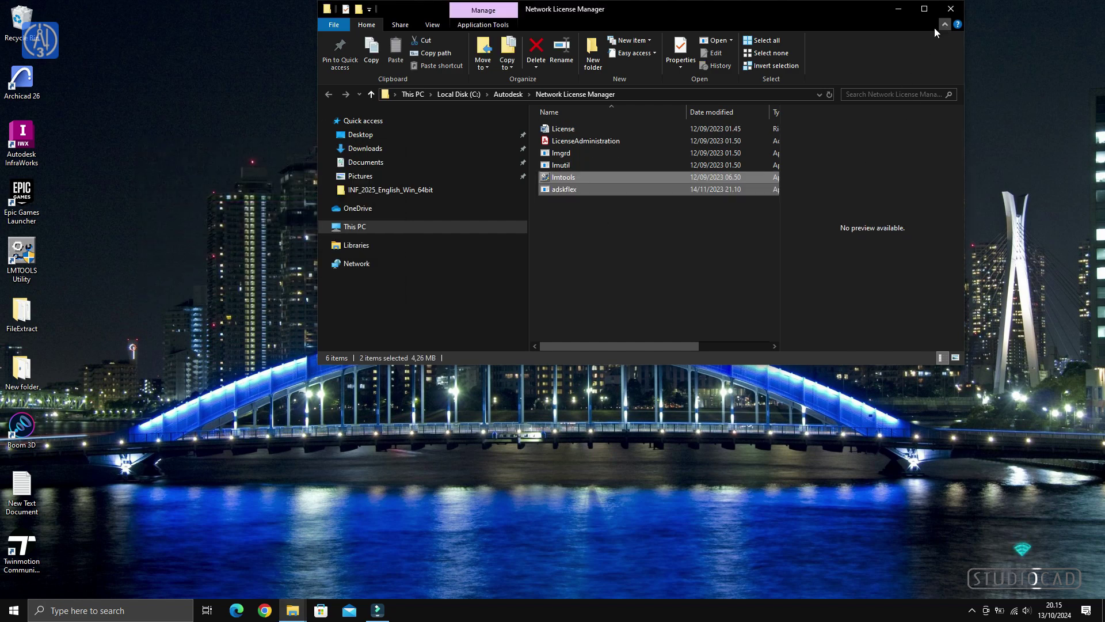
- Open Local Disk (C:) from This PC
click(394, 225)
click(631, 328)
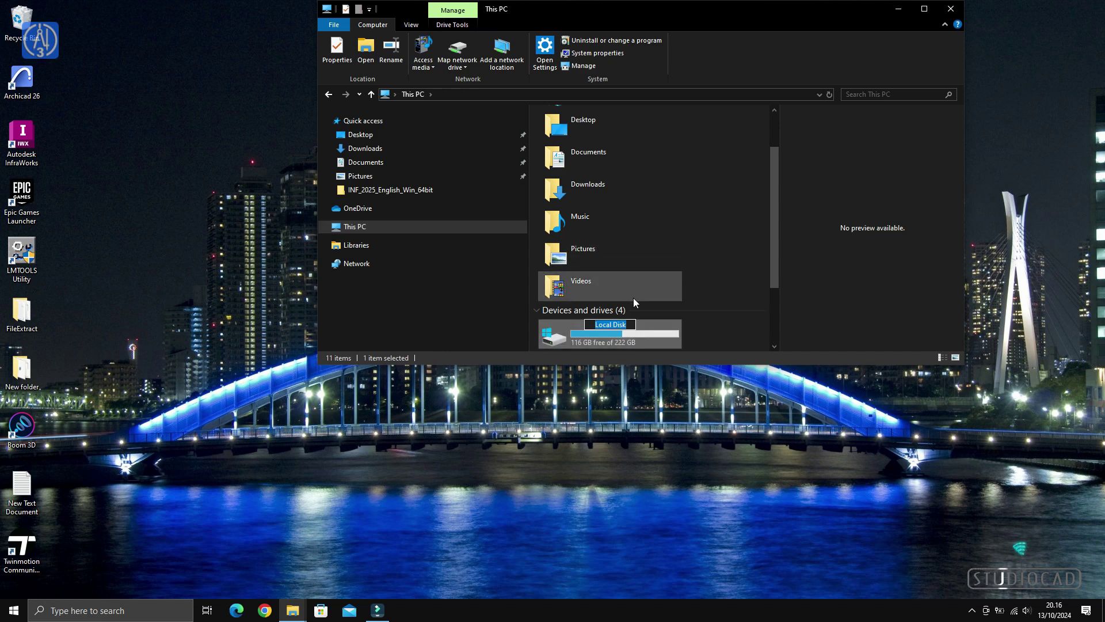
double_click(651, 341)
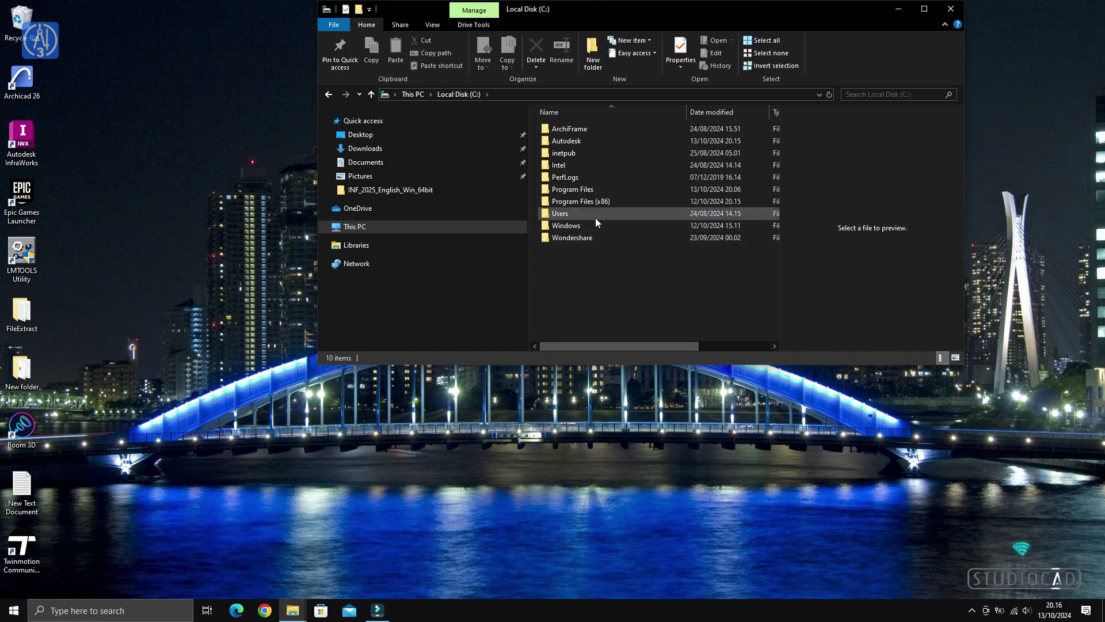
- Browse to Program Files (x86)\Common Files\Autodesk Shared\AdskLicensing\Current\AdskLicensingAgent
double_click(590, 202)
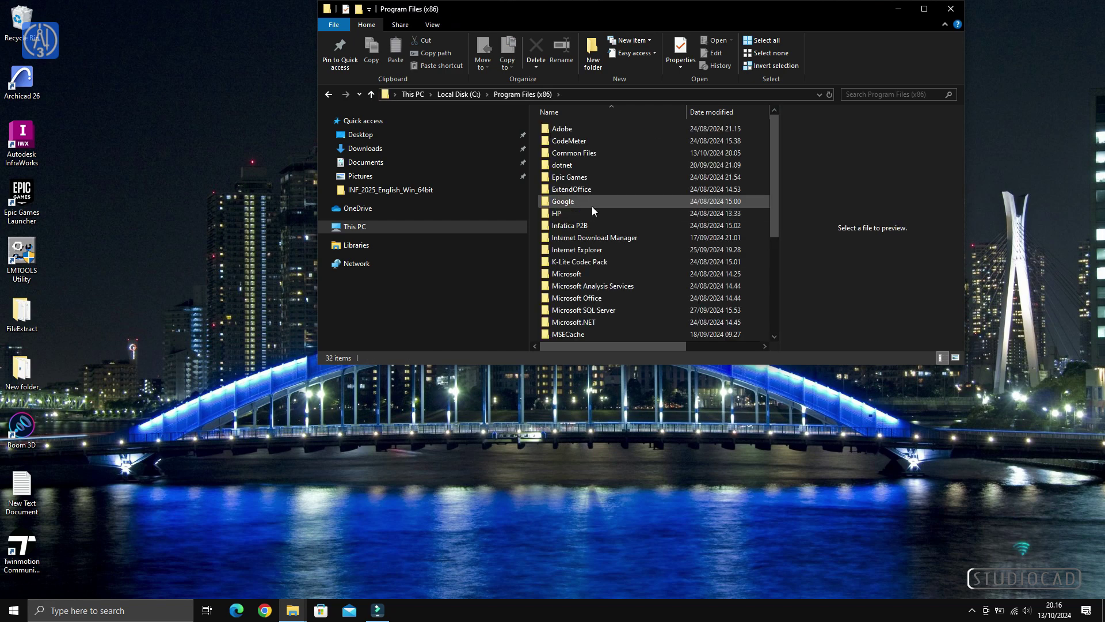
double_click(586, 153)
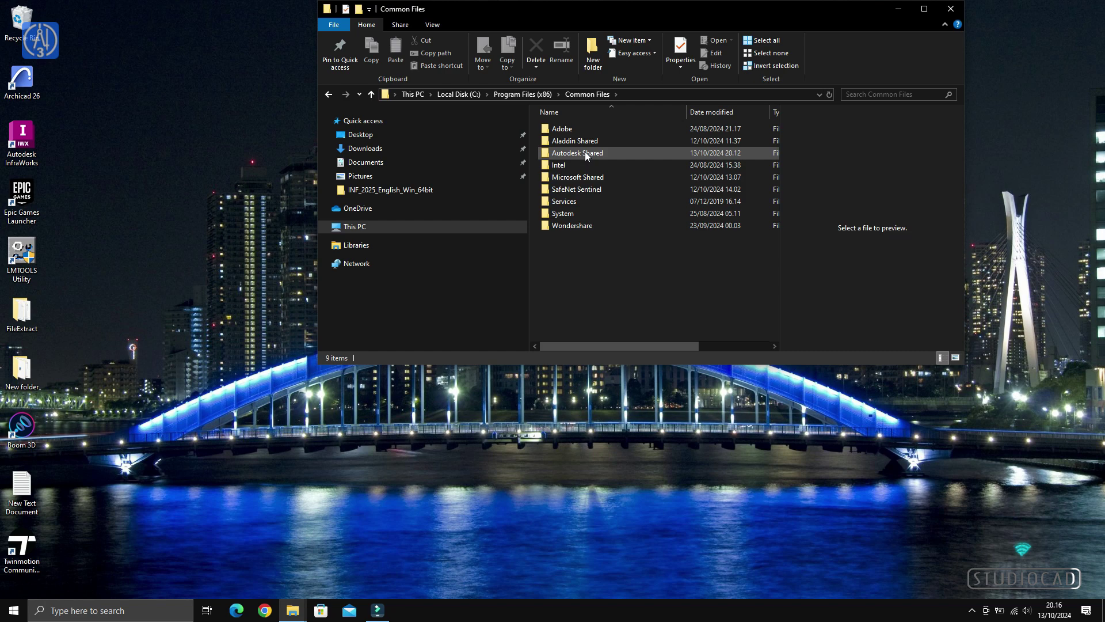
double_click(586, 153)
double_click(581, 140)
click(573, 143)
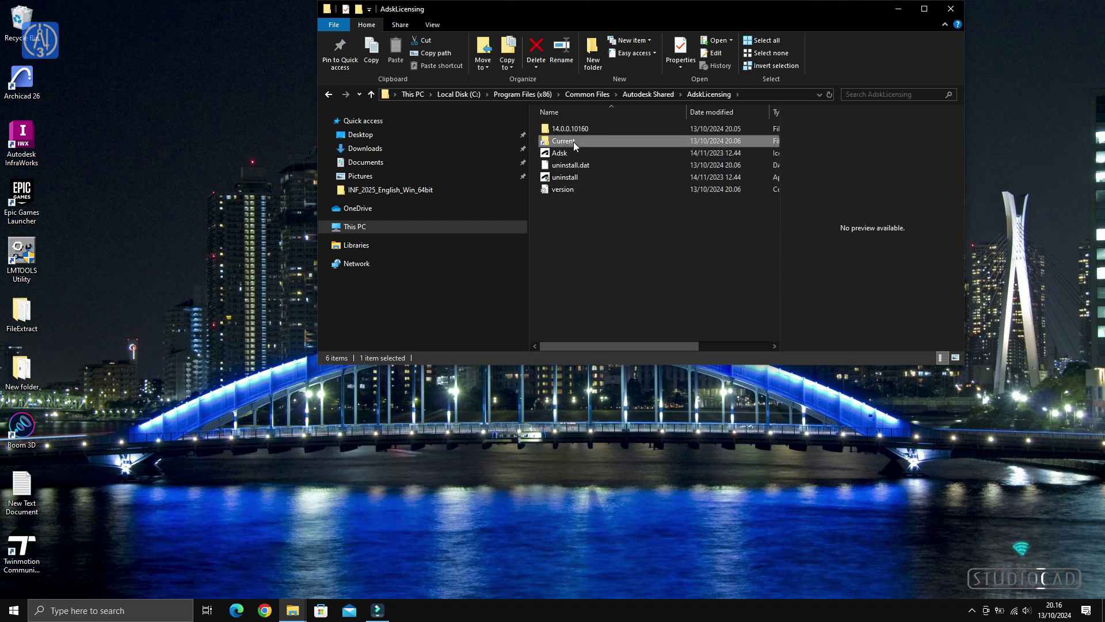
double_click(574, 141)
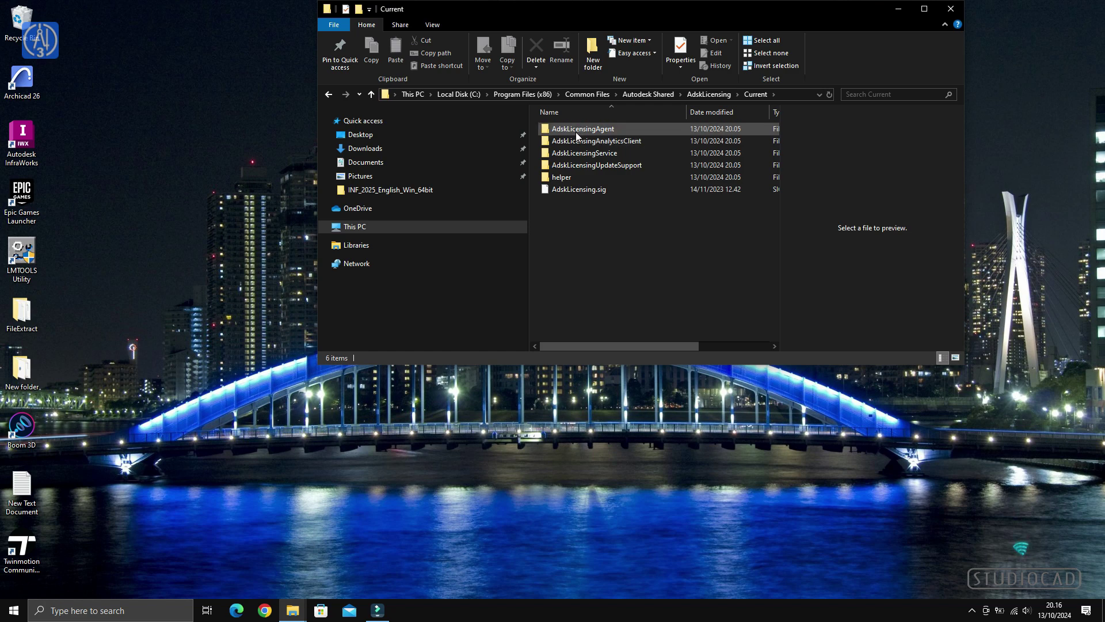
double_click(576, 131)
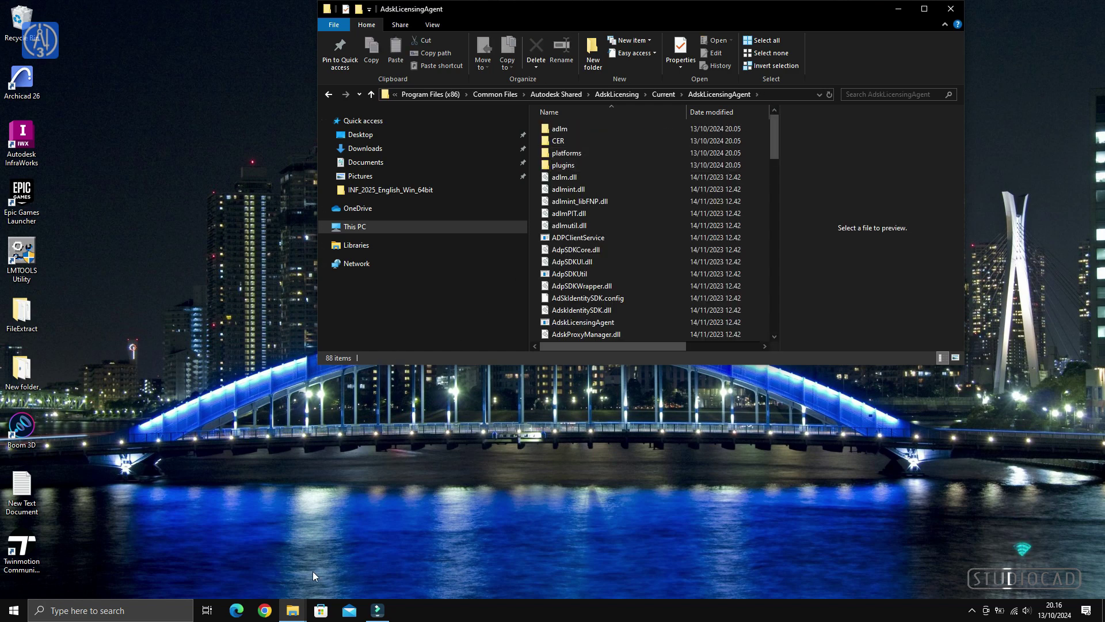
- Move netapi32.dll from New folder into AdskLicensingAgent, granting administrator permission
click(293, 610)
click(252, 563)
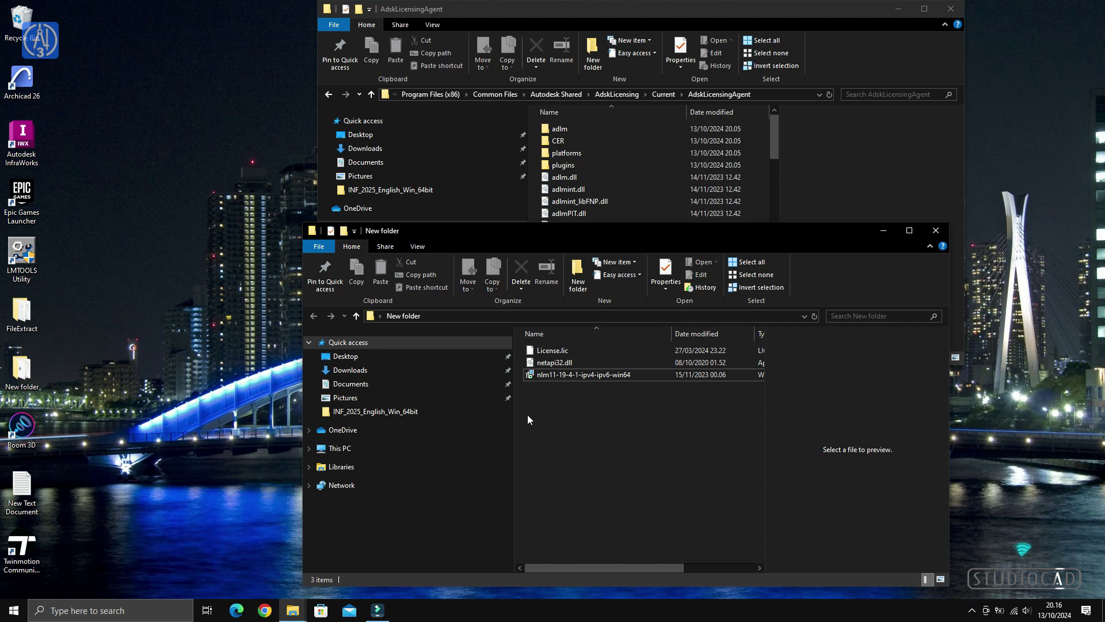
click(550, 363)
right_click(536, 362)
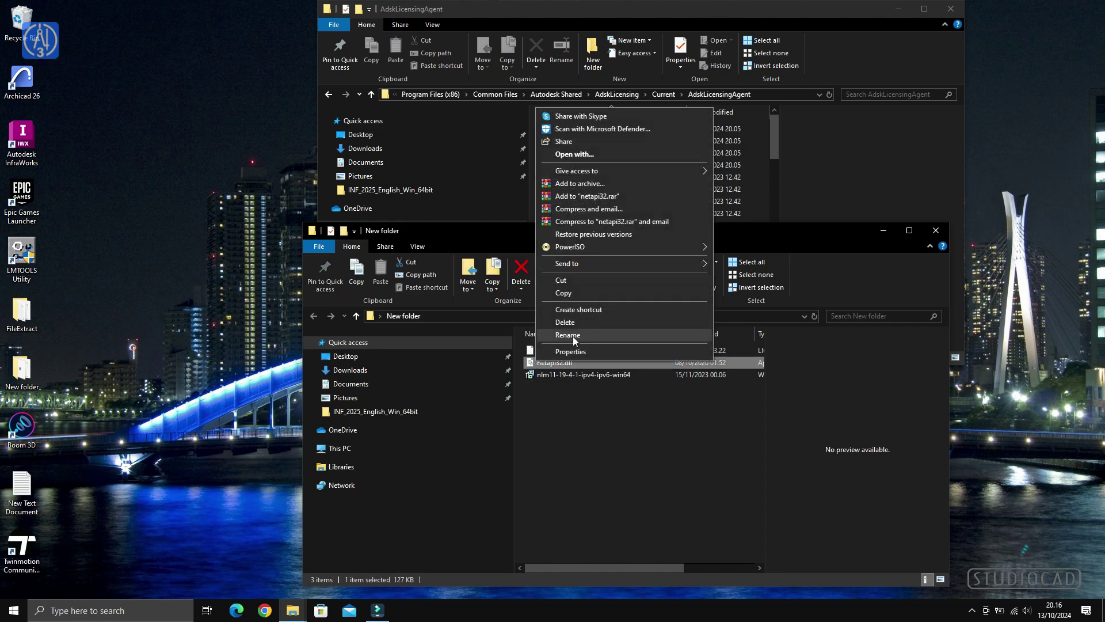
click(591, 282)
click(924, 9)
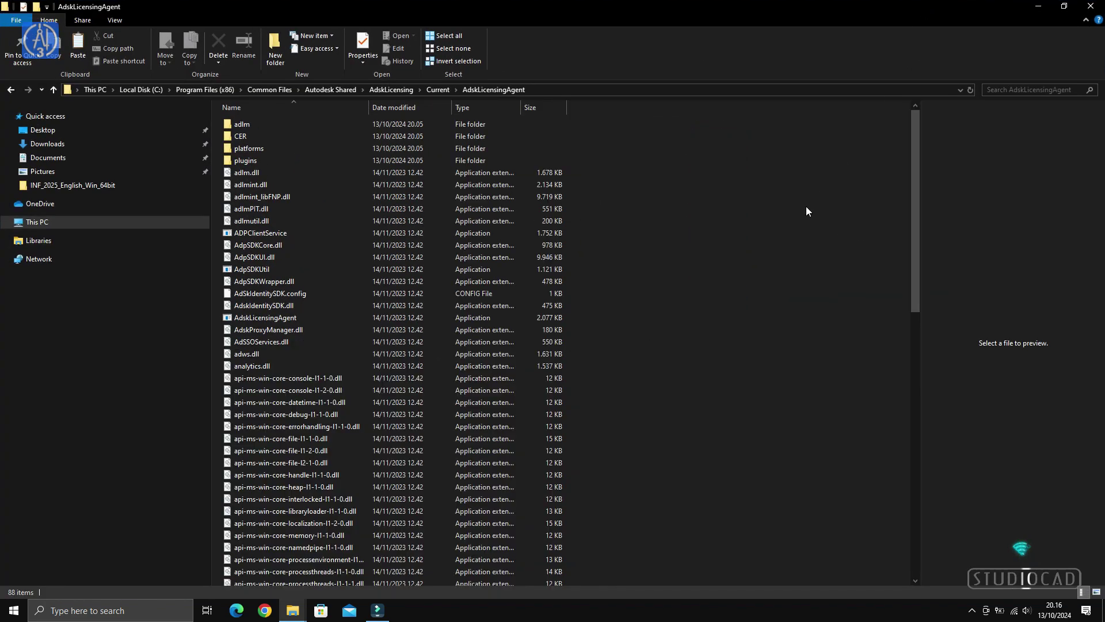
right_click(806, 207)
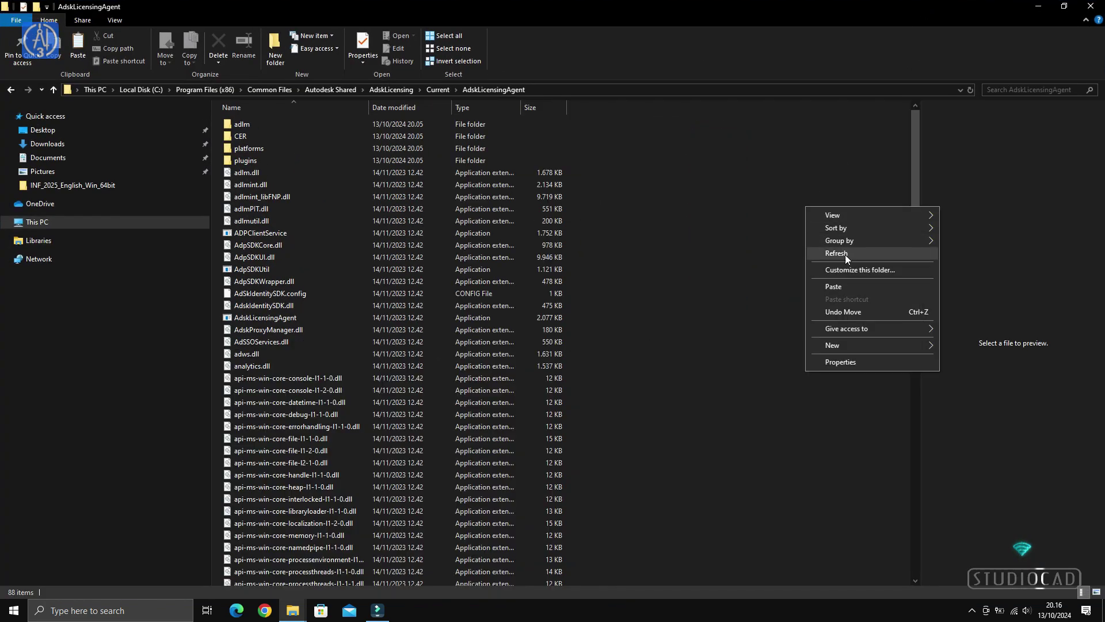
click(849, 284)
click(521, 228)
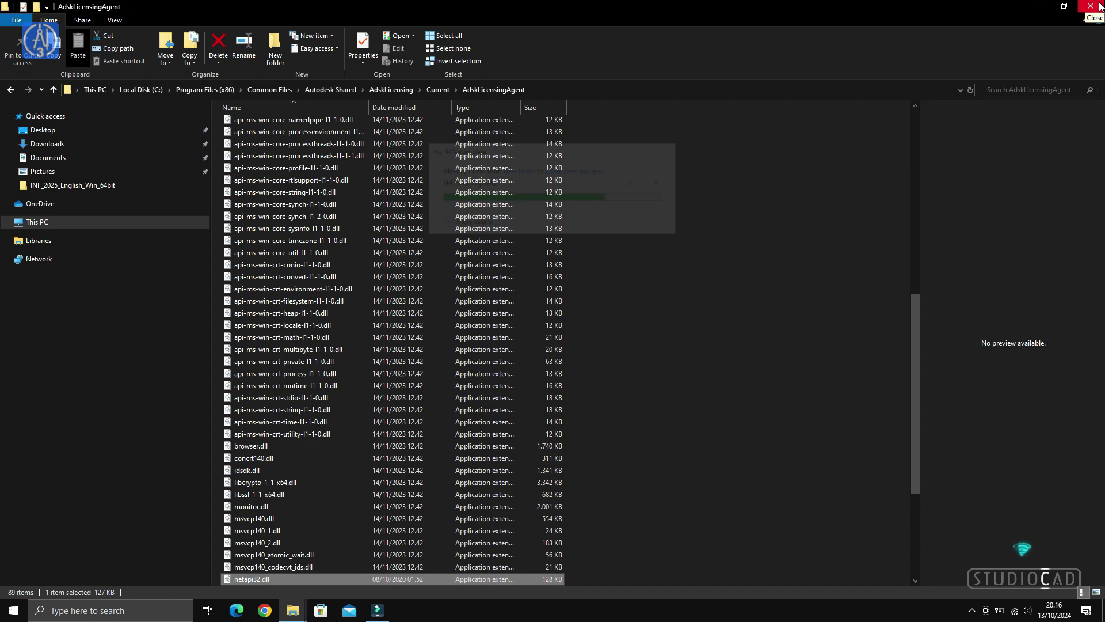
- Close the AdskLicensingAgent window and bring up Windows search
click(1065, 6)
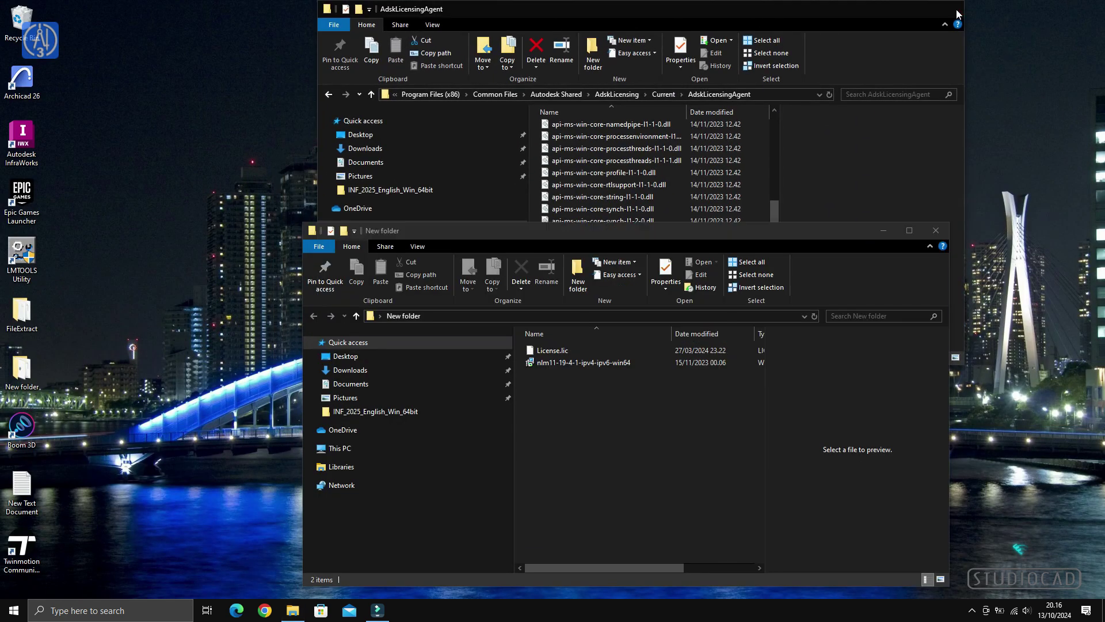
click(952, 9)
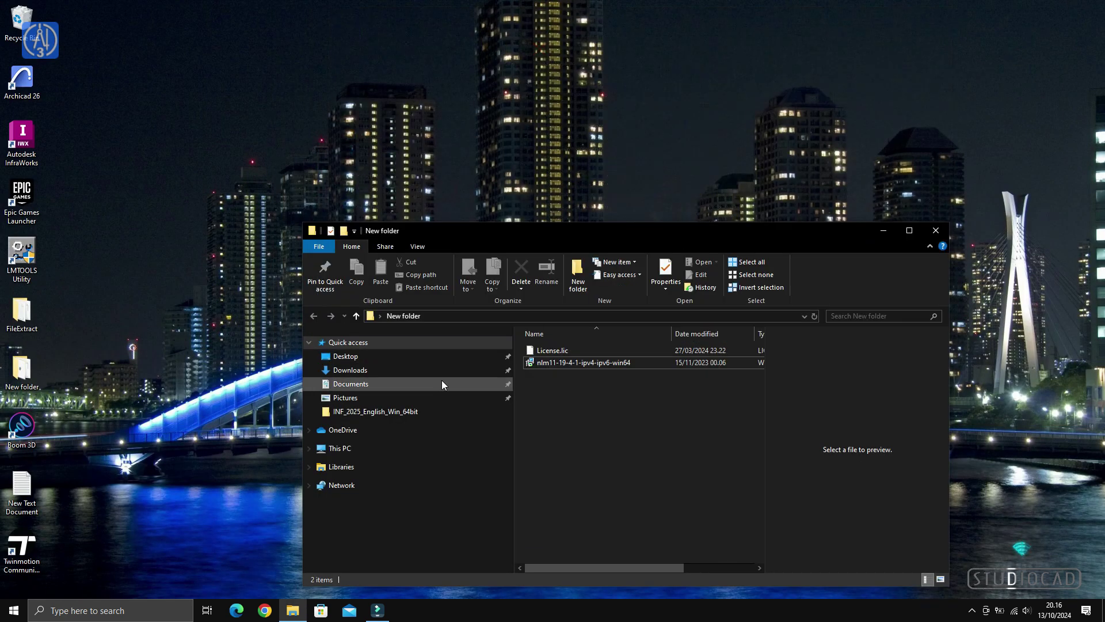
click(141, 613)
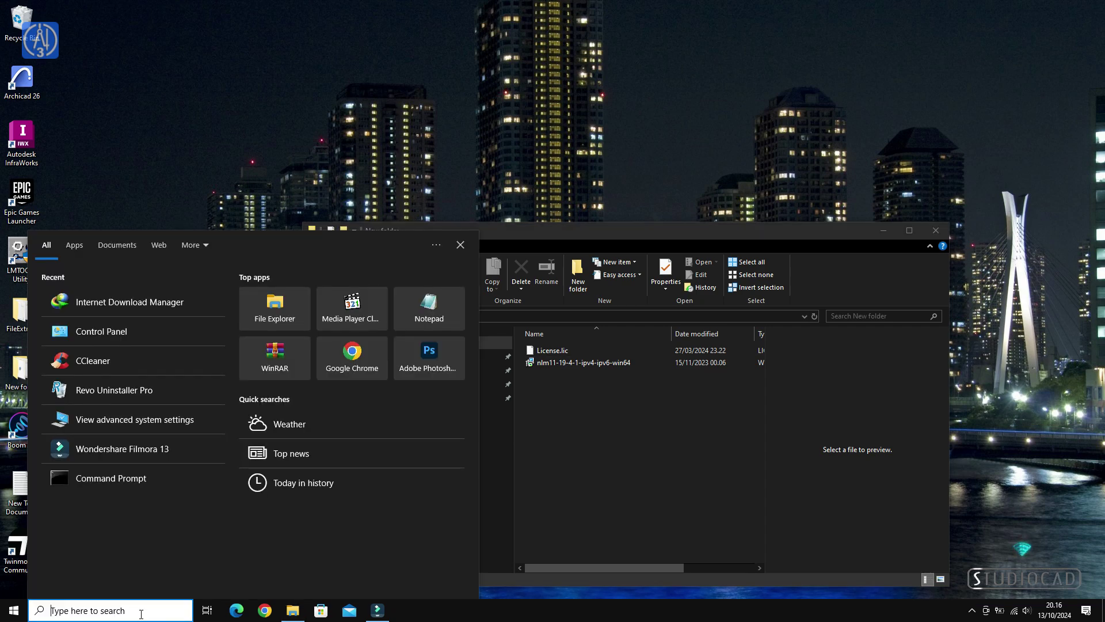
- Run Notepad as administrator and bring up its Open file dialog
text(note)
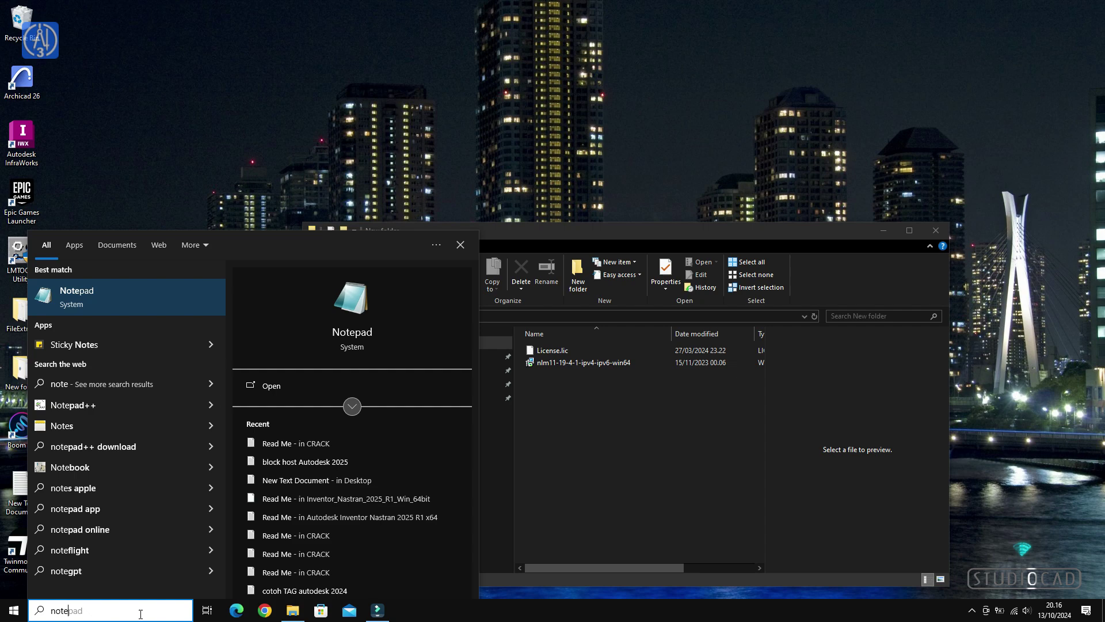
right_click(143, 301)
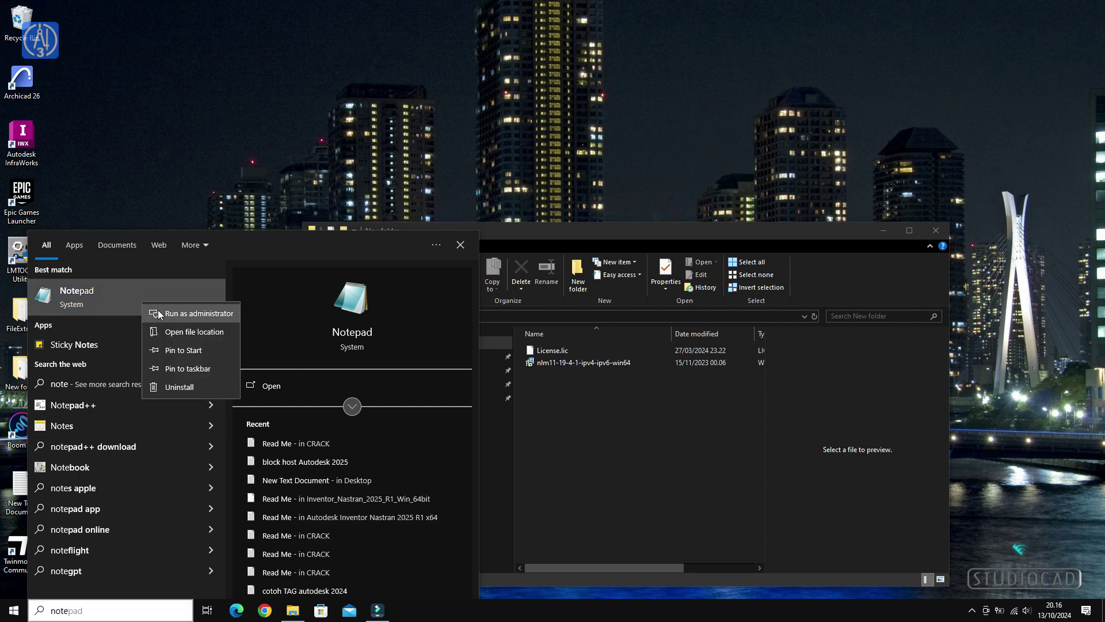
click(190, 313)
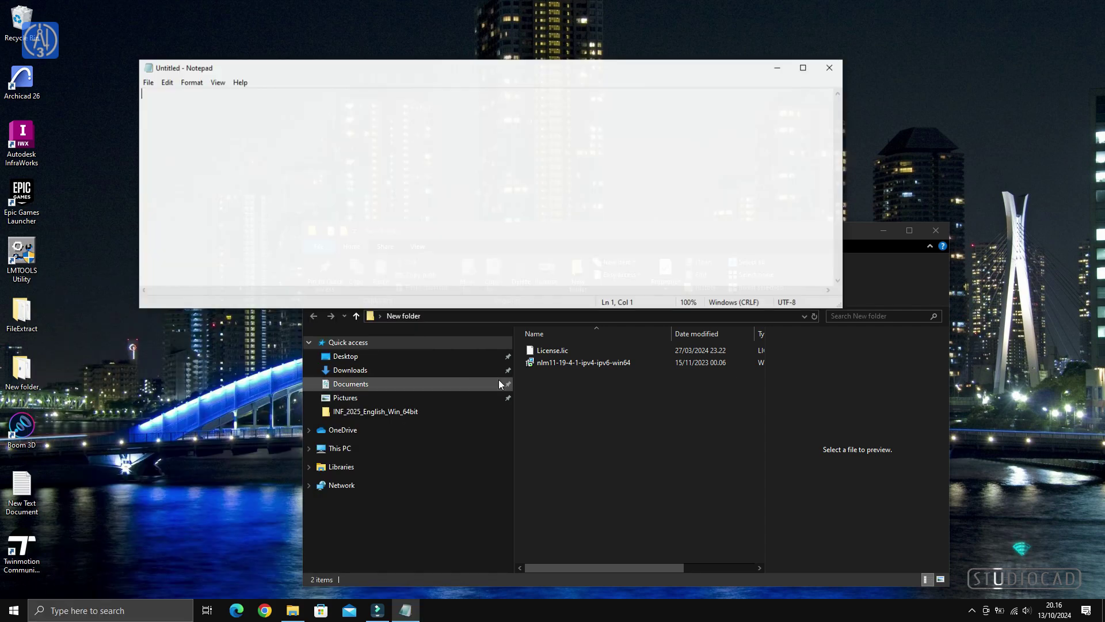
drag(475, 70, 612, 315)
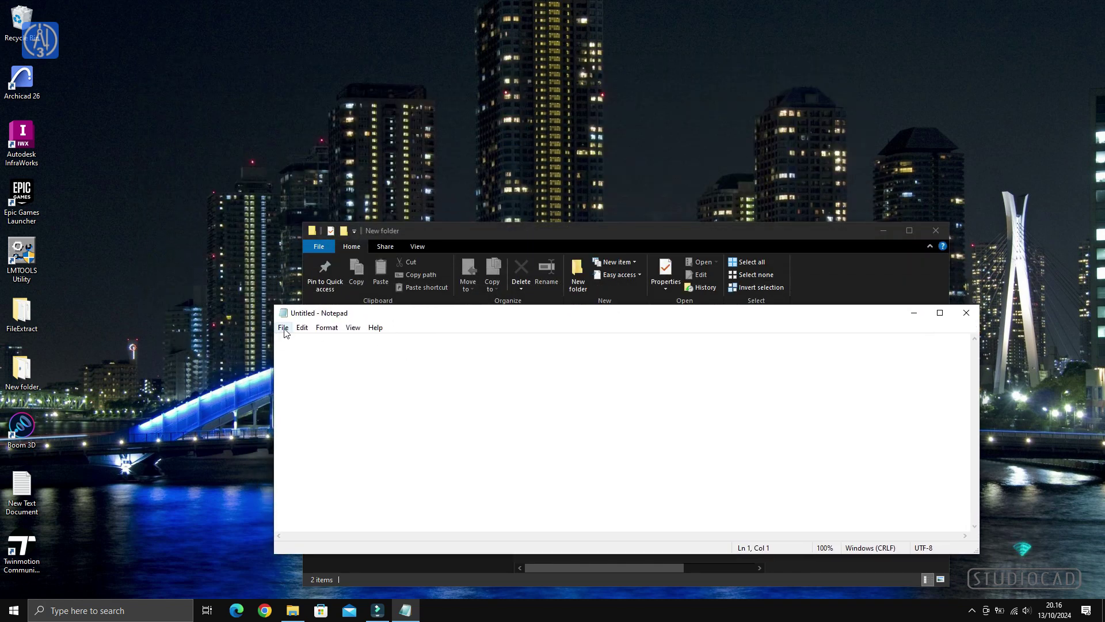
click(284, 331)
click(304, 366)
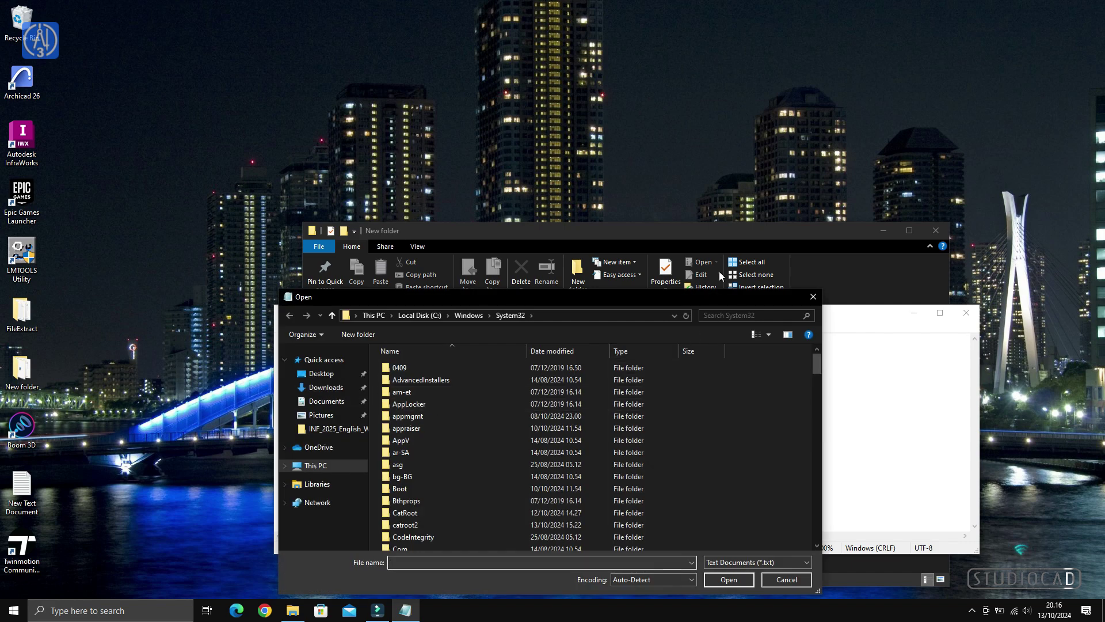
- Copy the New folder path and navigate the Open dialog to it
click(733, 235)
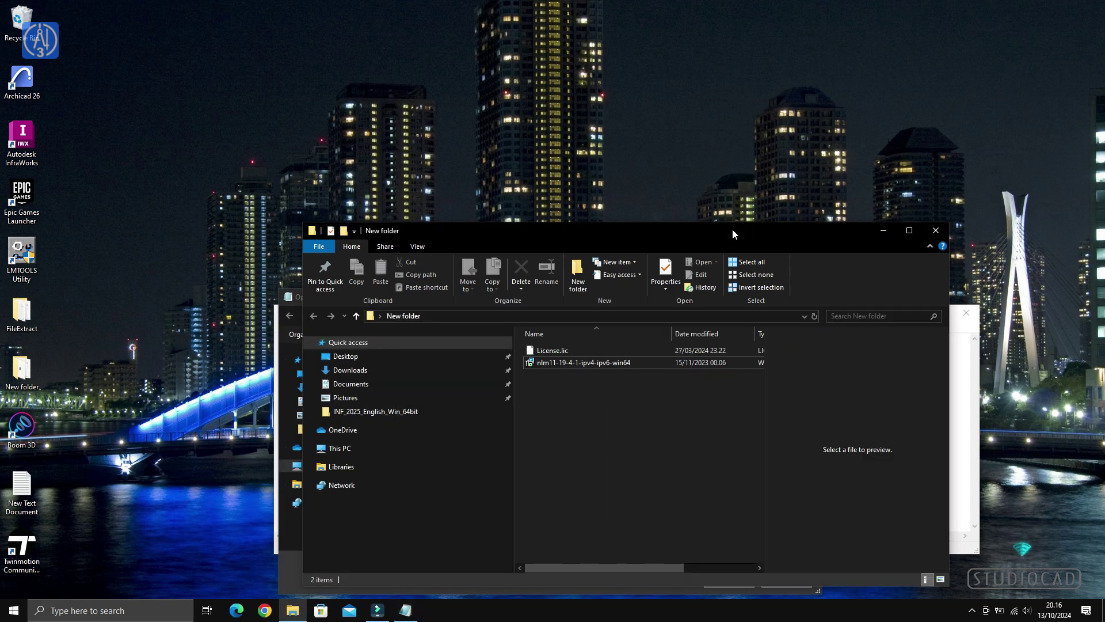
click(676, 319)
right_click(676, 318)
click(709, 357)
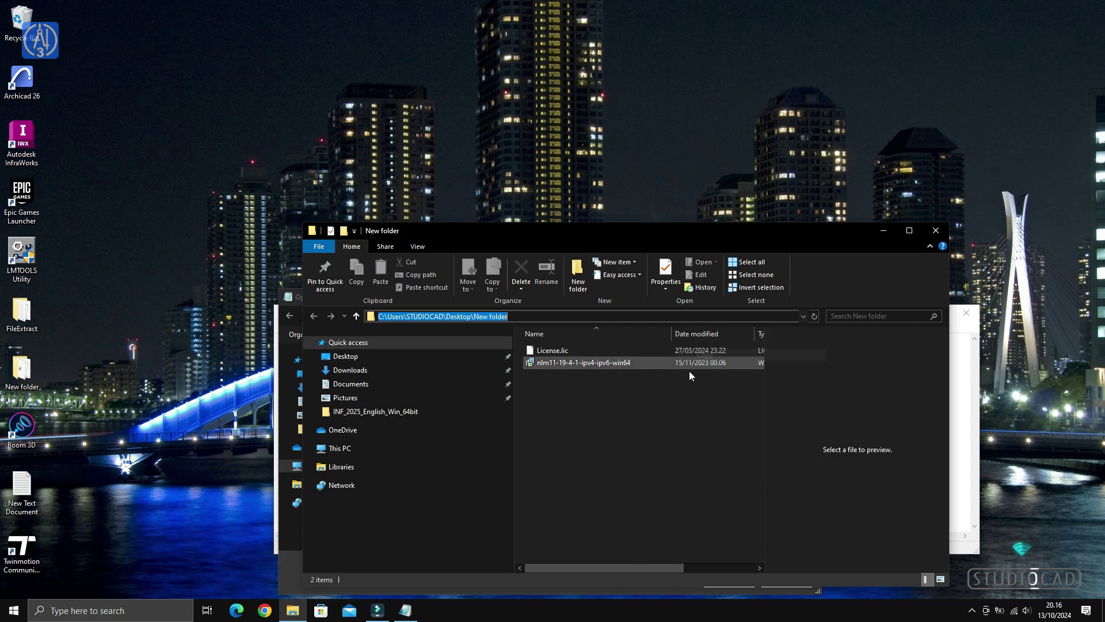
click(405, 610)
click(571, 313)
right_click(572, 314)
click(615, 361)
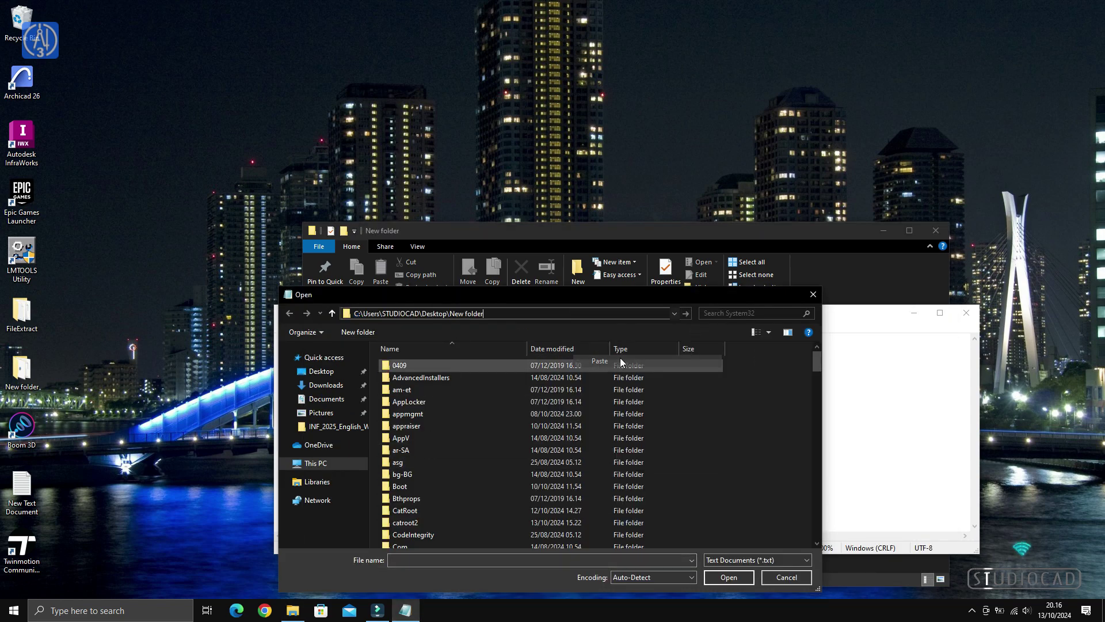
click(684, 314)
- Show All Files and open License.lic
click(771, 559)
click(769, 578)
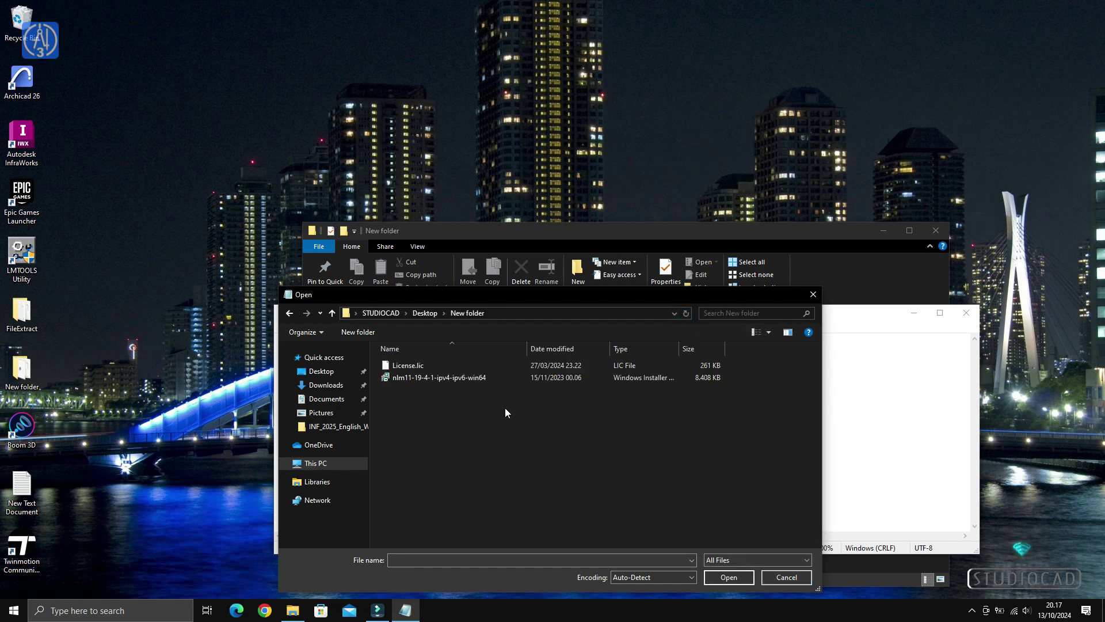
click(411, 363)
click(725, 577)
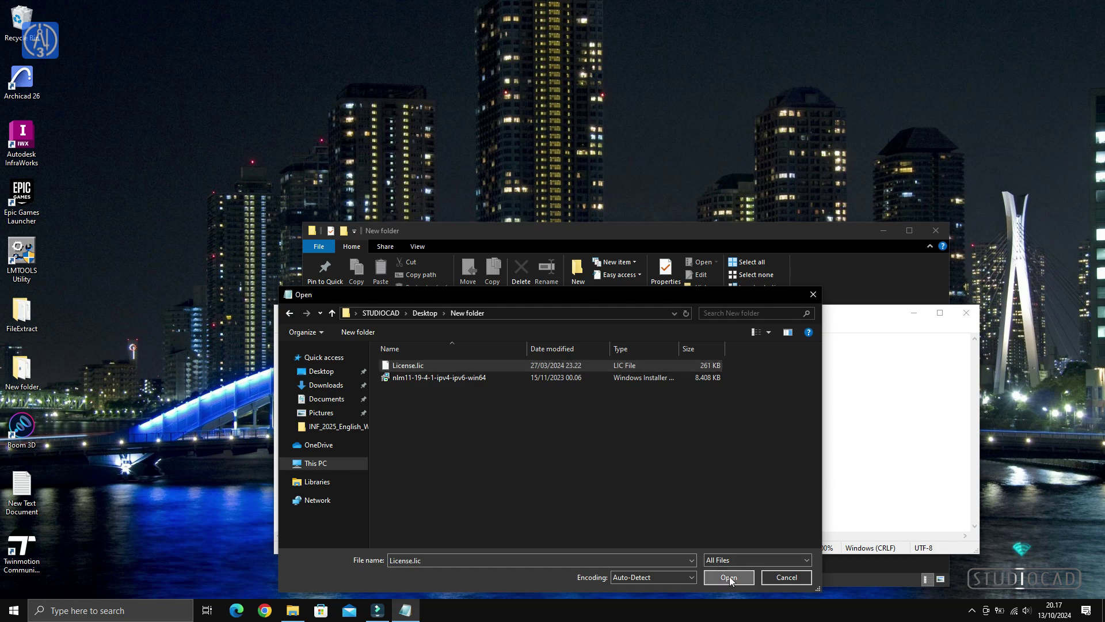
- Replace LOCALHOST in License.lic with the computer hostname from LMTOOLS System Settings
right_click(29, 255)
click(49, 262)
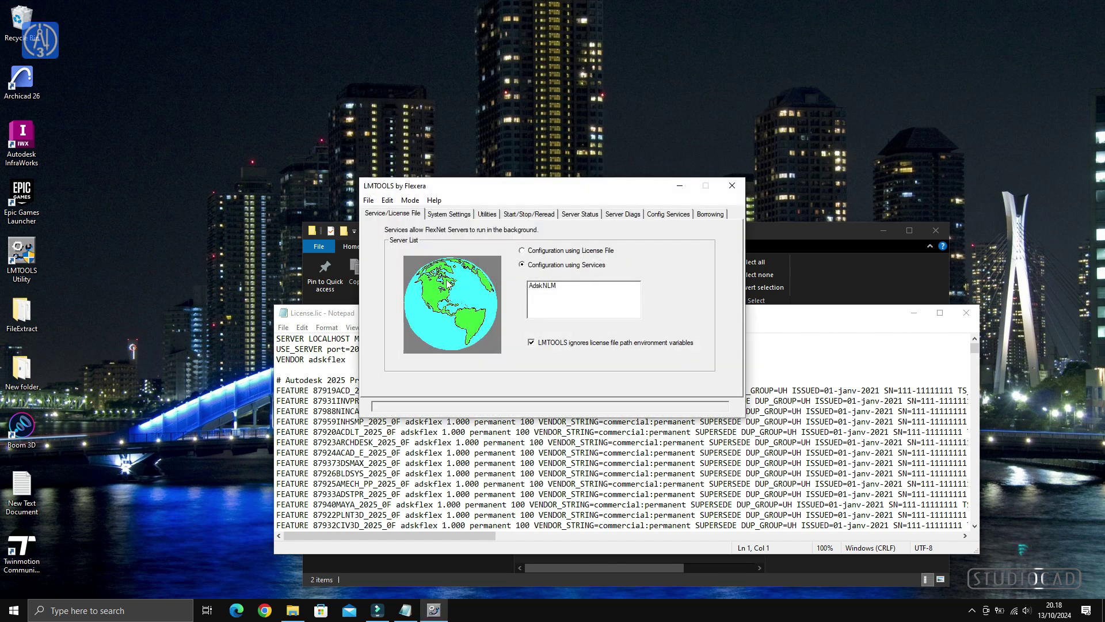
click(464, 215)
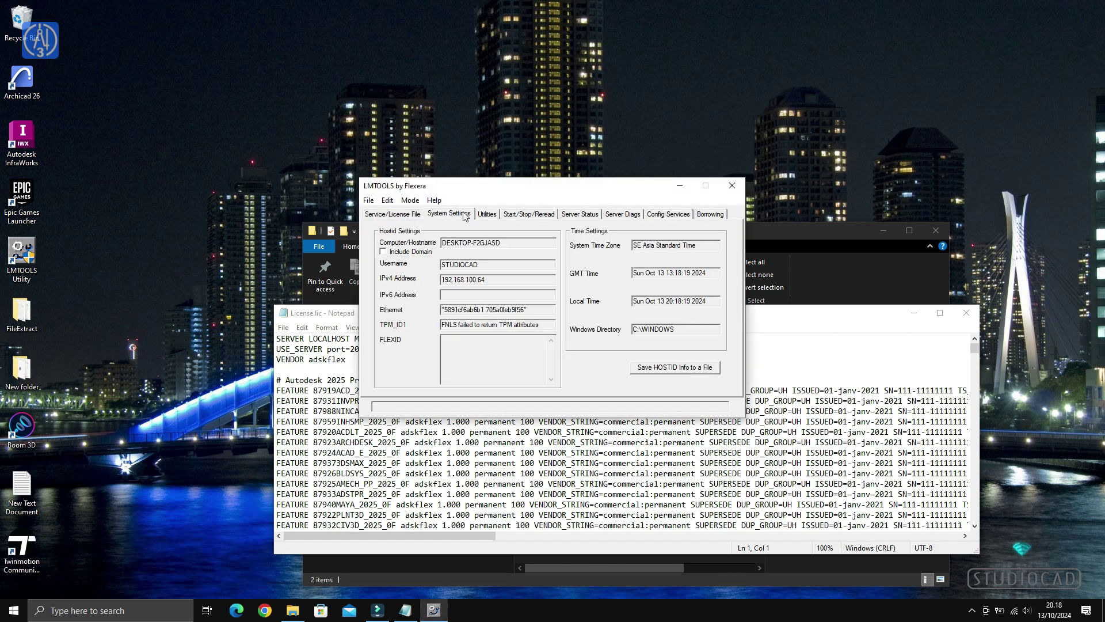
double_click(514, 246)
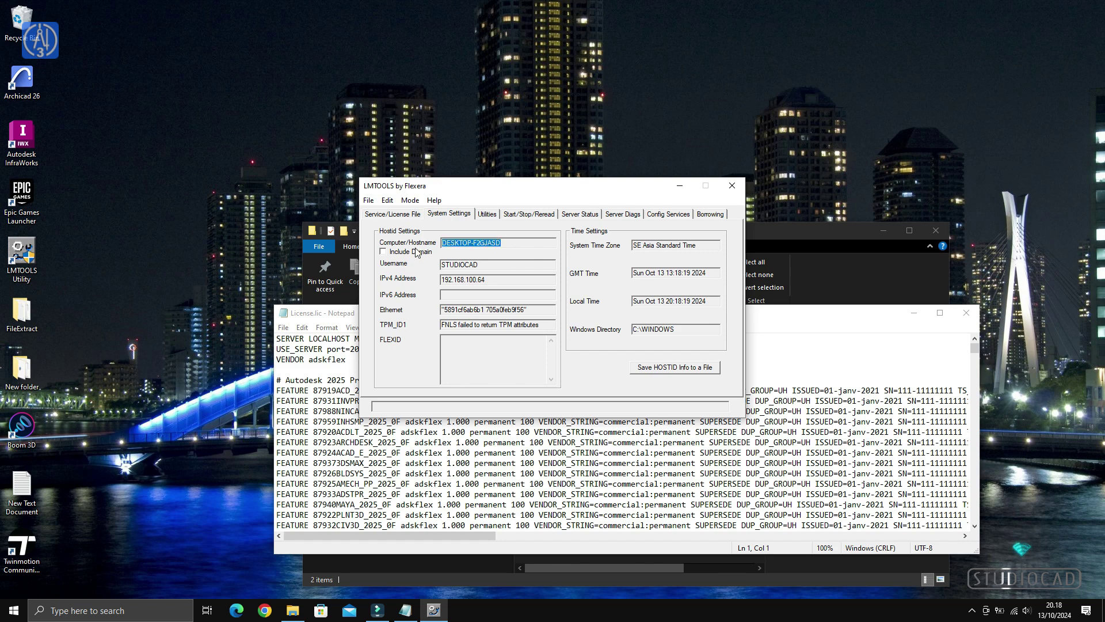
right_click(466, 244)
click(489, 276)
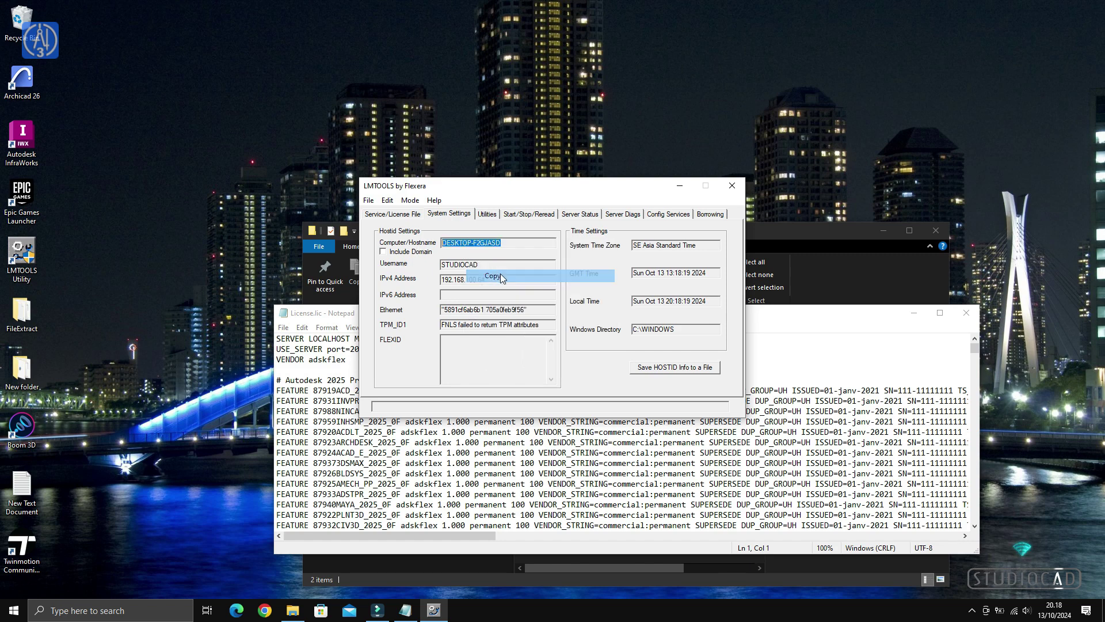
click(346, 317)
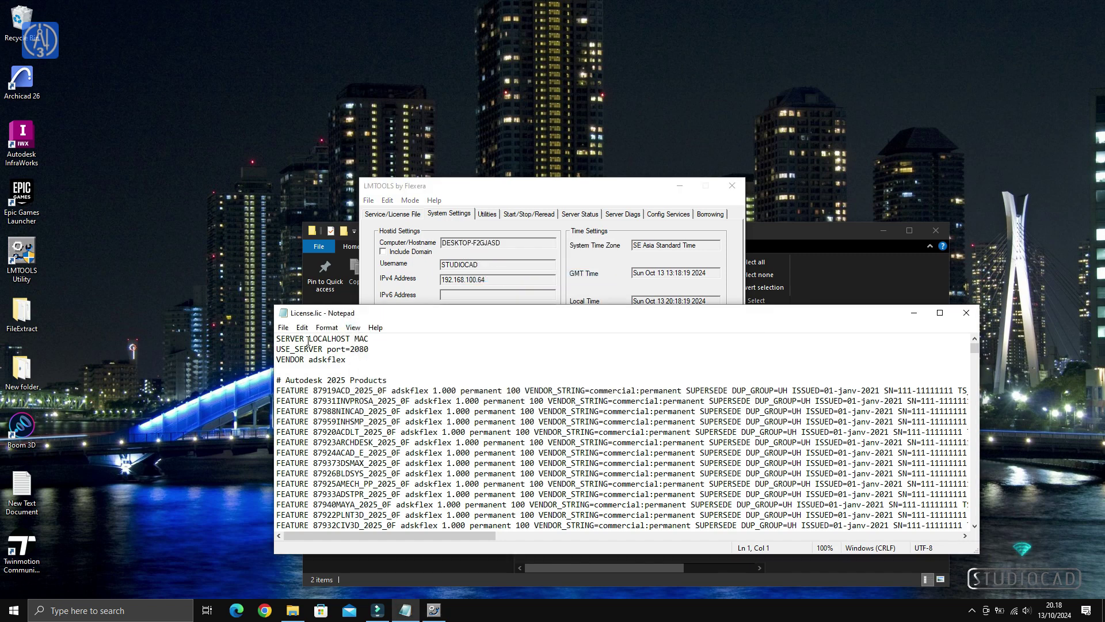
drag(309, 340, 348, 341)
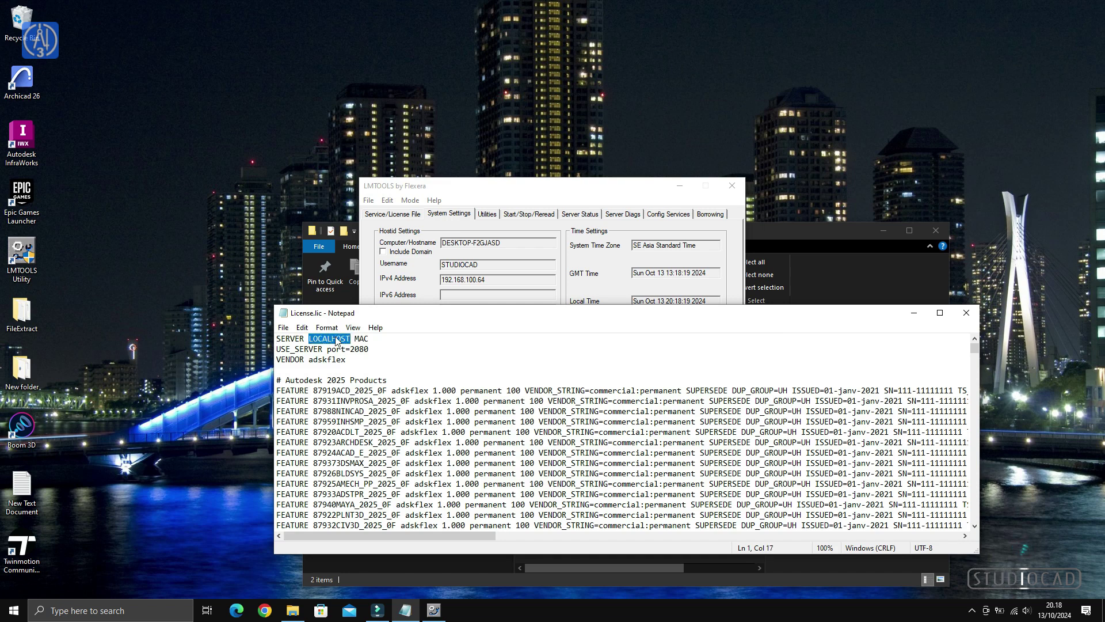
right_click(336, 340)
click(402, 386)
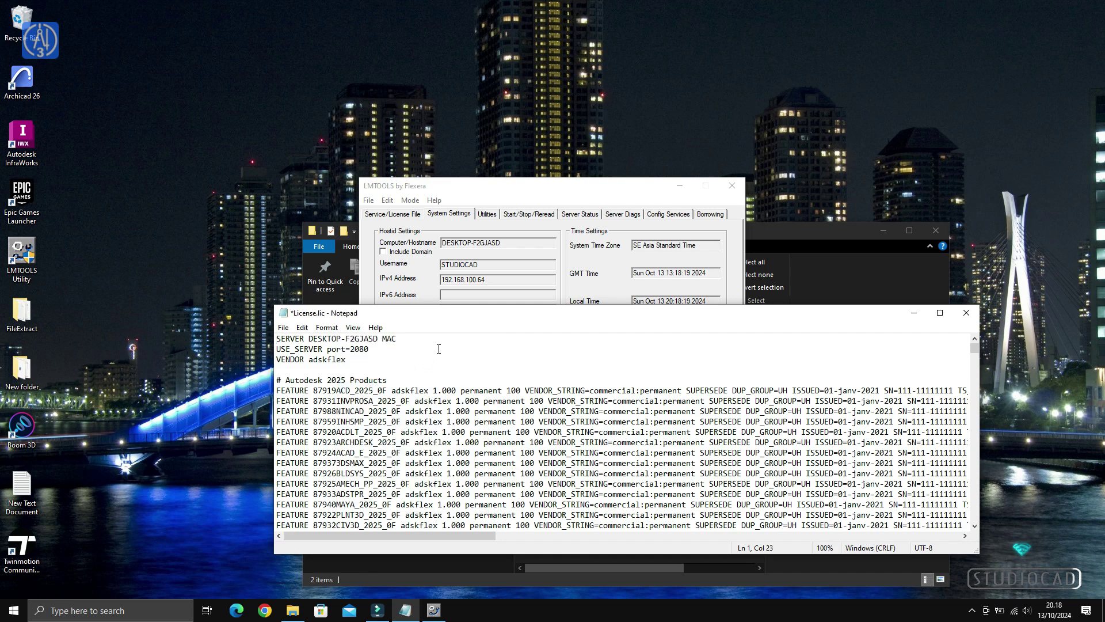
- Replace MAC on the SERVER line with the Ethernet host ID from LMTOOLS
click(521, 199)
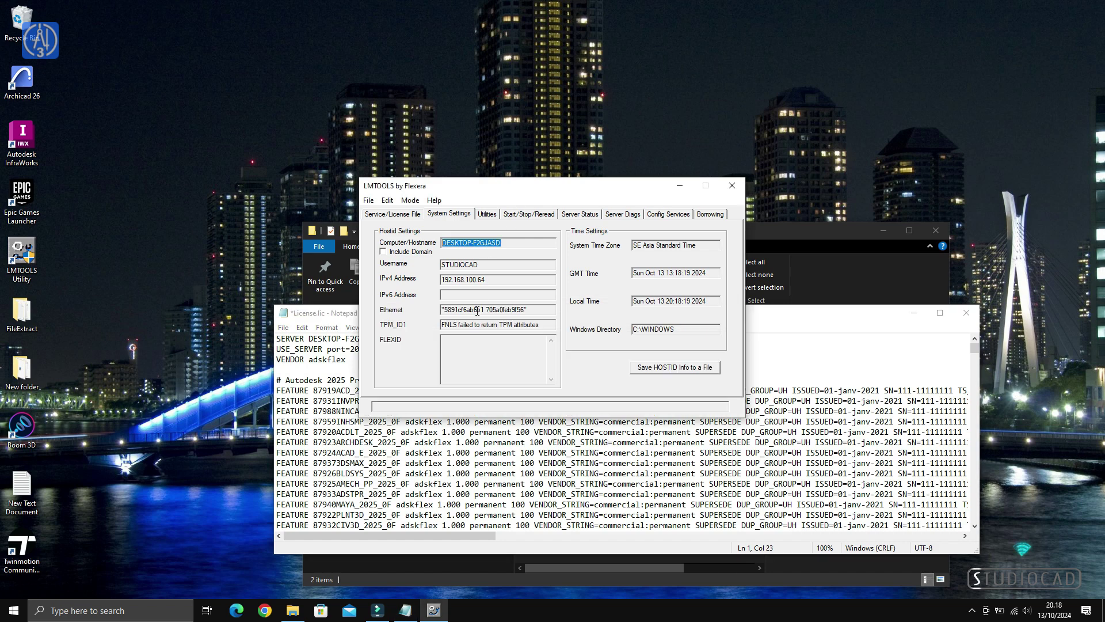
click(447, 311)
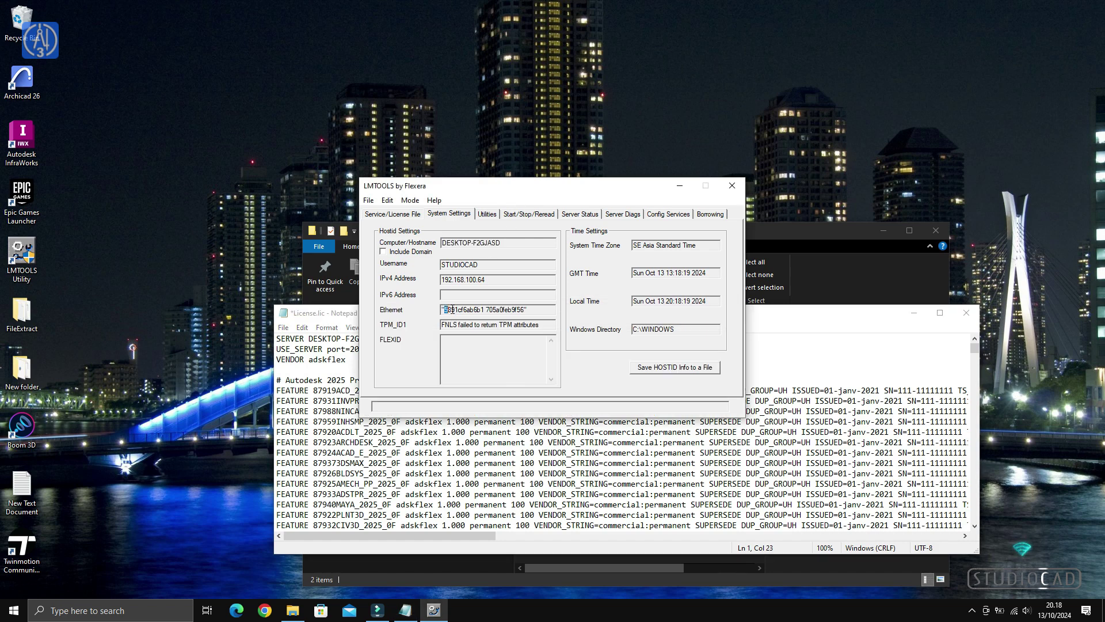
drag(452, 309, 524, 313)
right_click(515, 317)
click(532, 350)
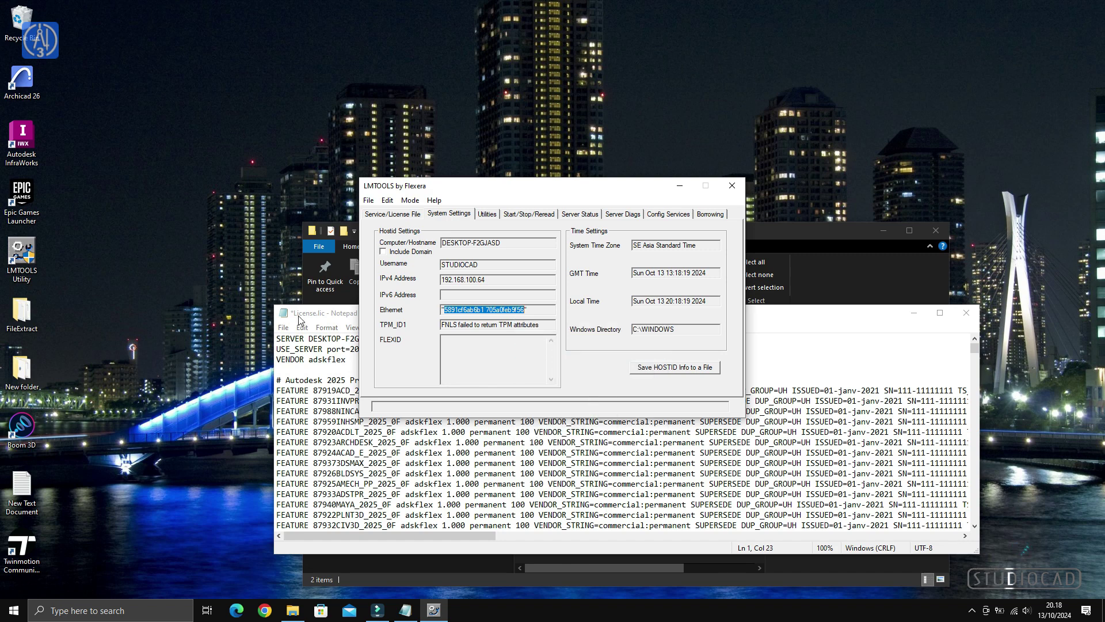
click(320, 318)
double_click(384, 338)
right_click(393, 340)
click(427, 390)
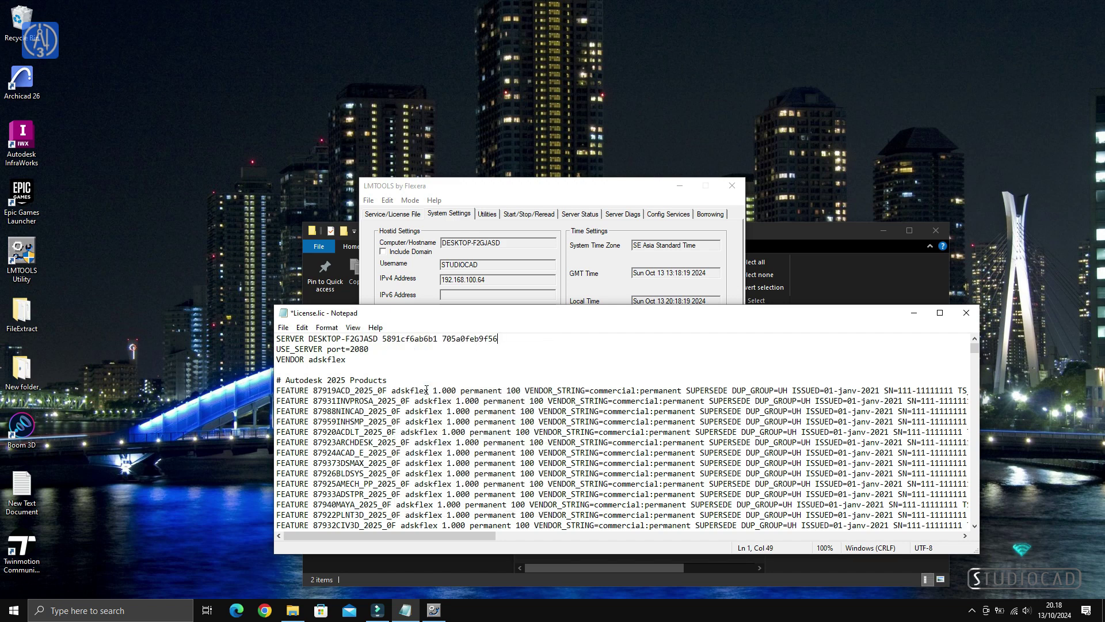
- Save License.lic and close Notepad
click(283, 327)
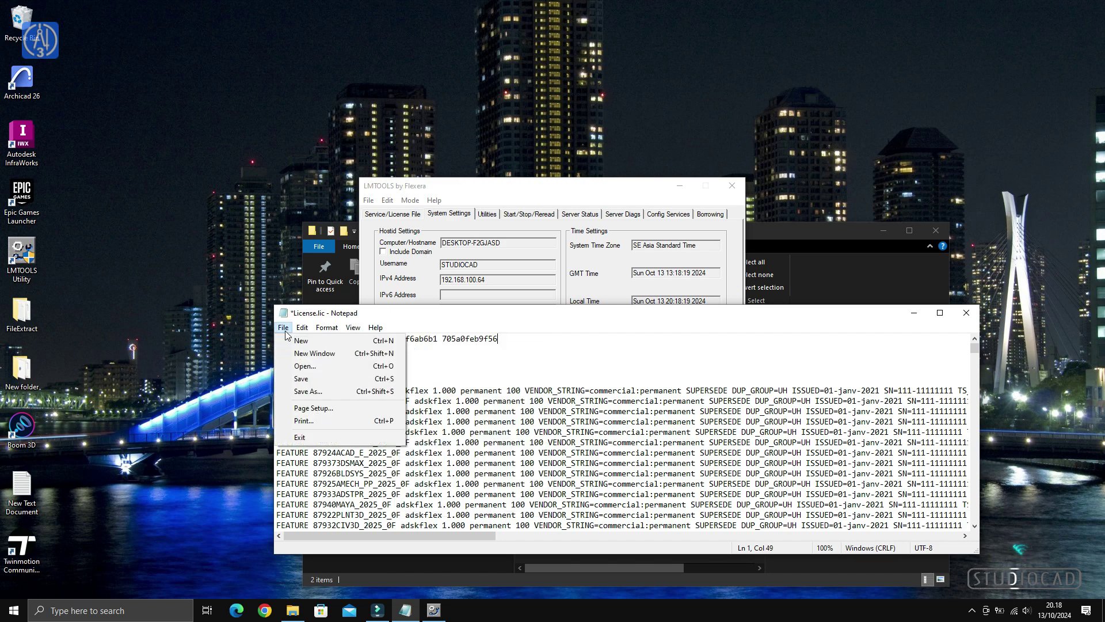
click(307, 377)
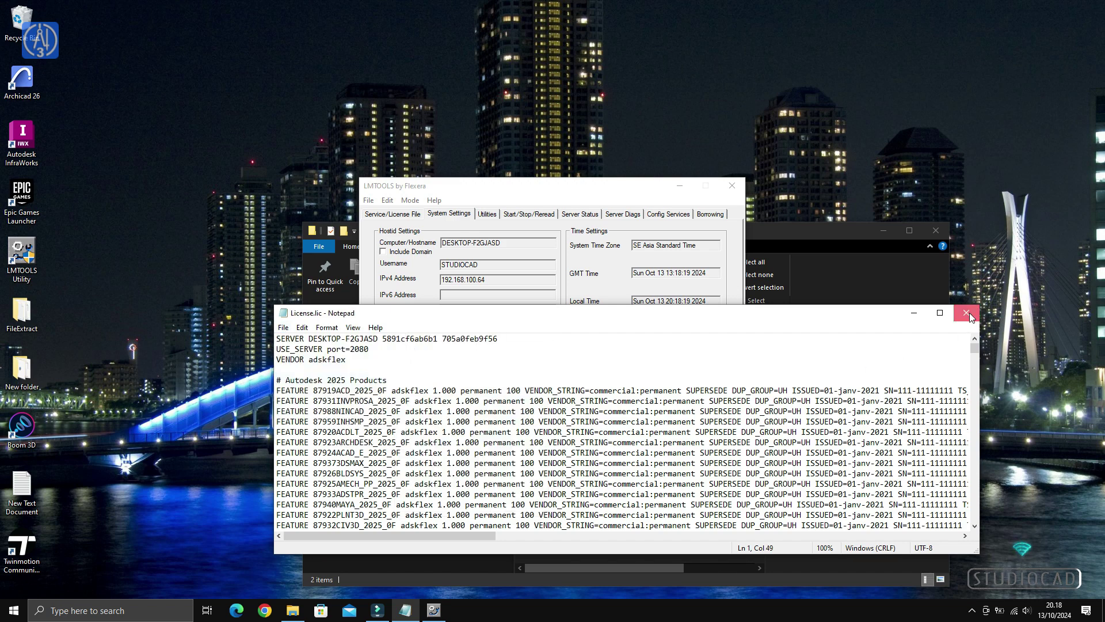
click(966, 313)
click(843, 238)
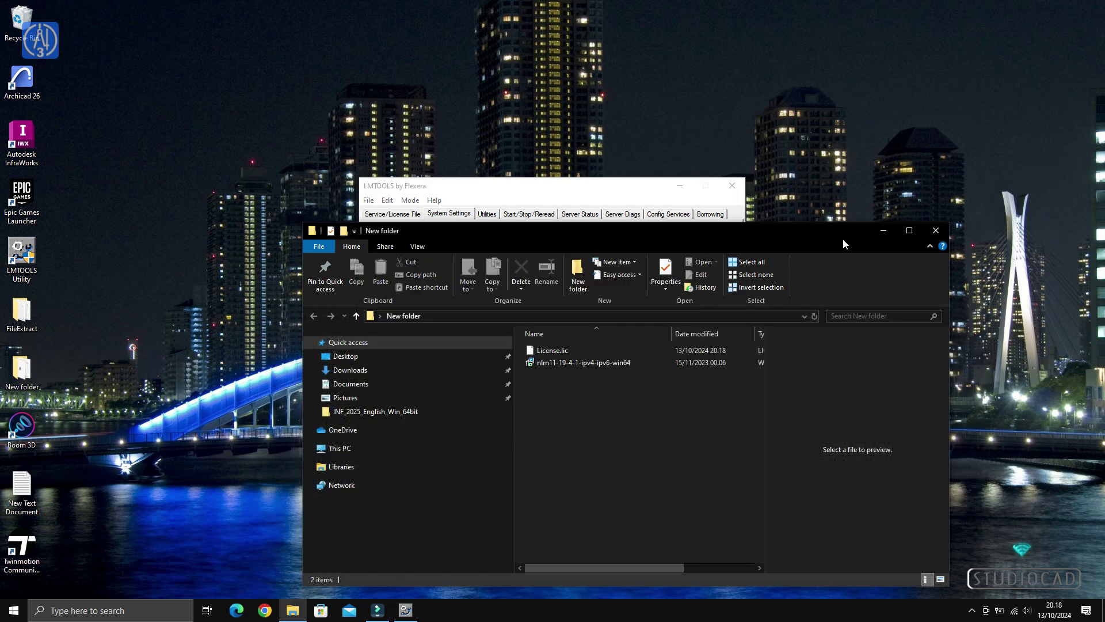
- Paste a copy of License.lic into the Network License Manager folder and close Explorer
right_click(564, 349)
click(638, 268)
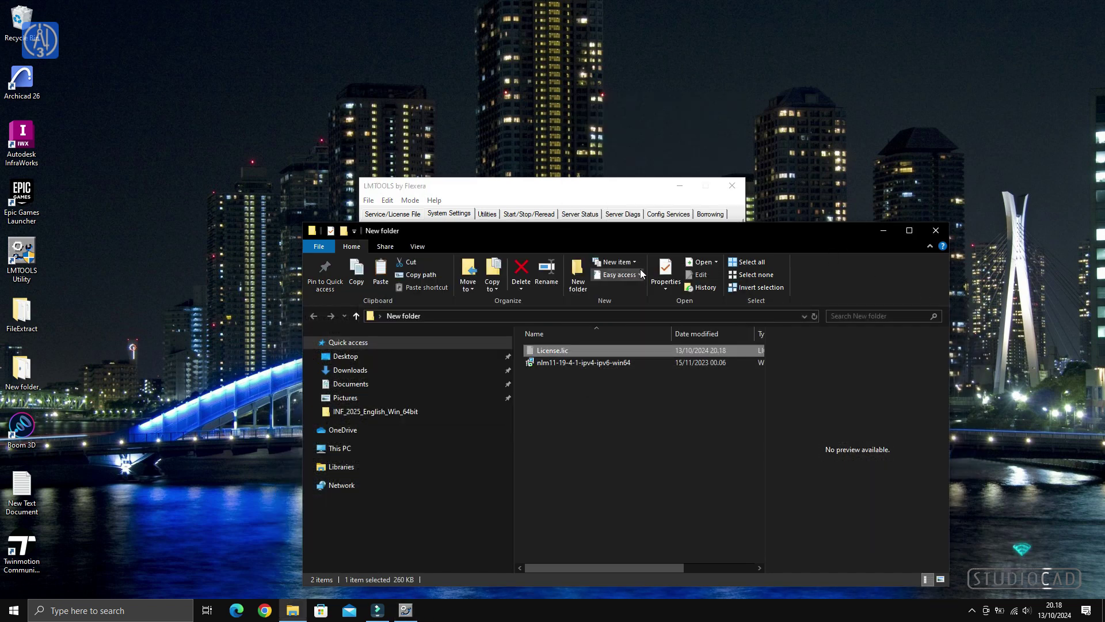
click(936, 230)
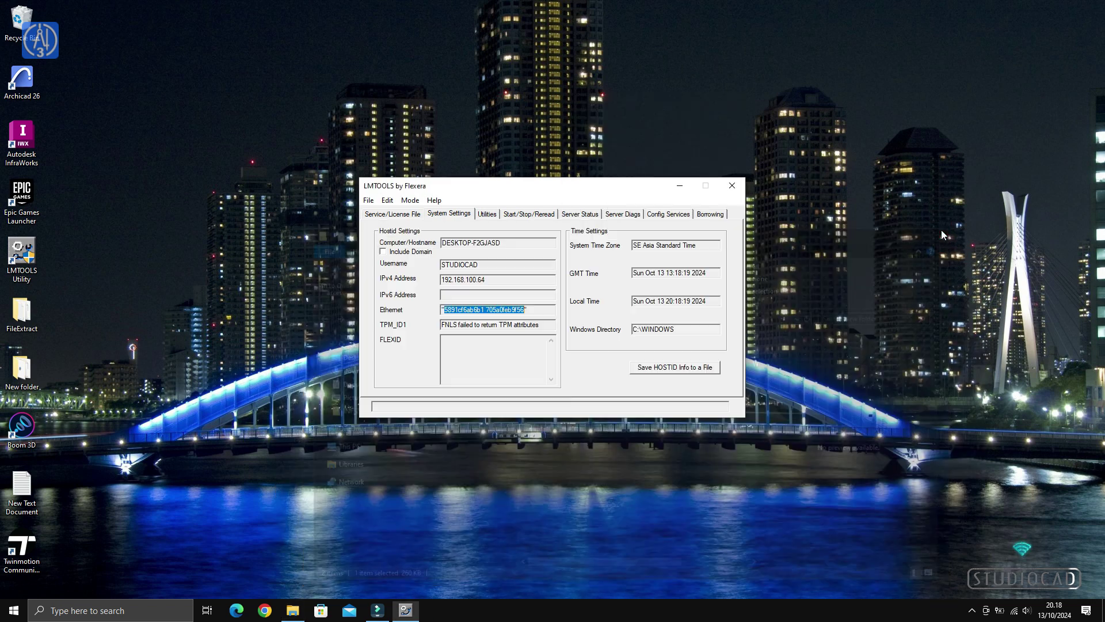
right_click(27, 253)
click(69, 273)
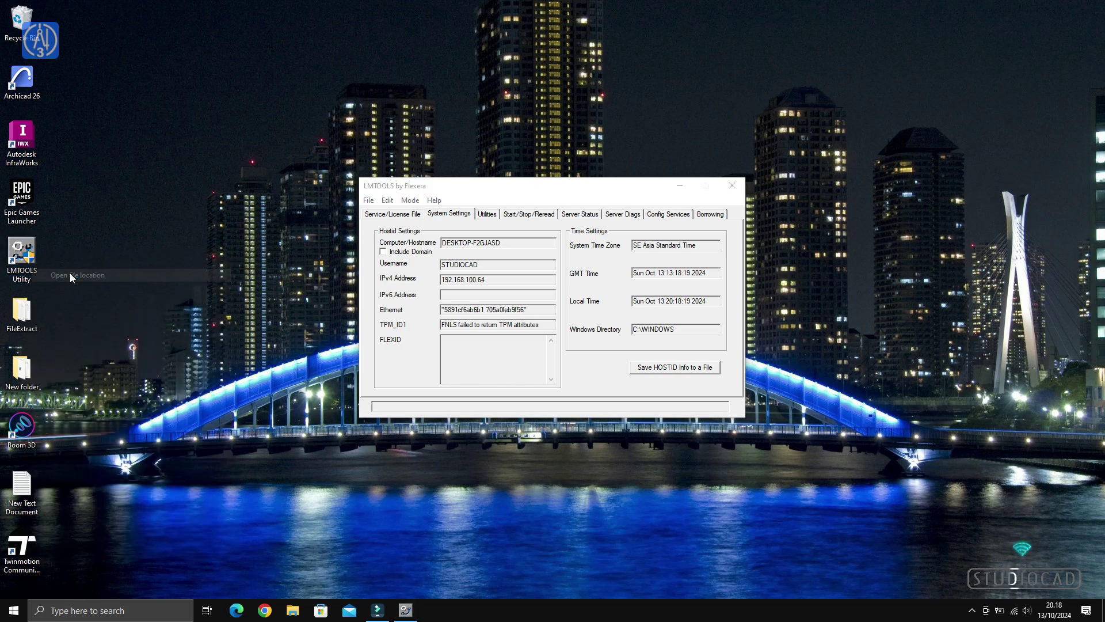
right_click(549, 461)
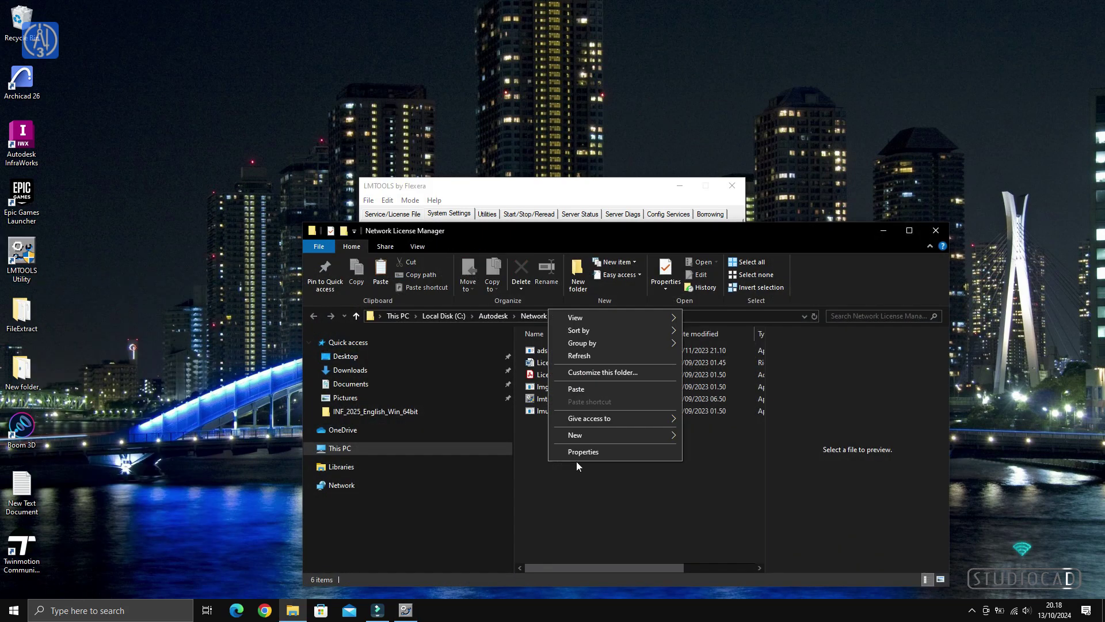
click(585, 387)
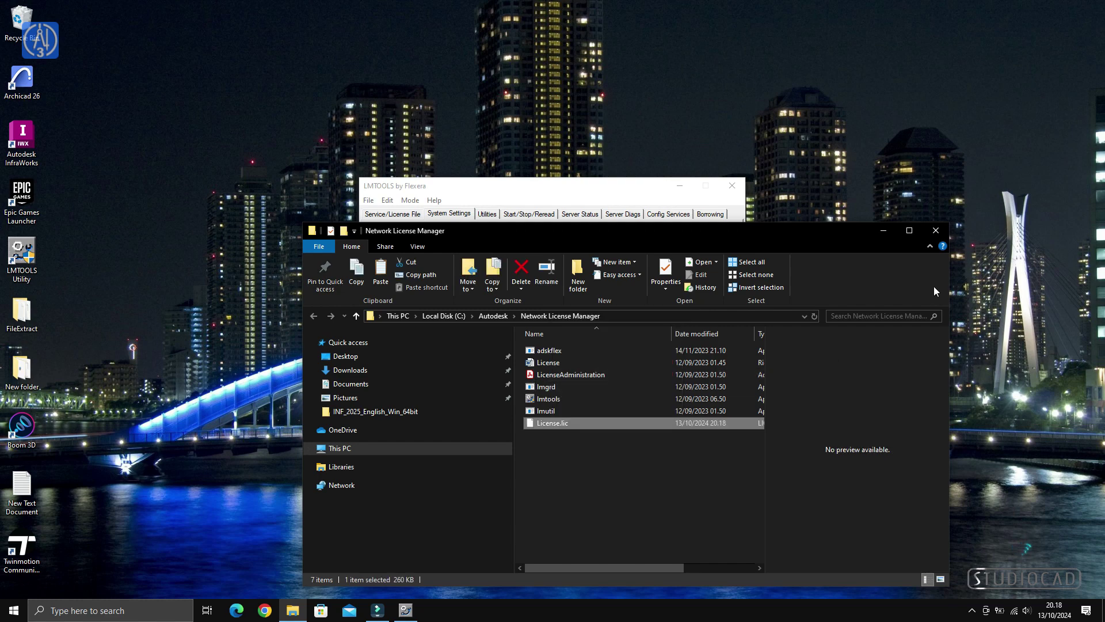
click(936, 230)
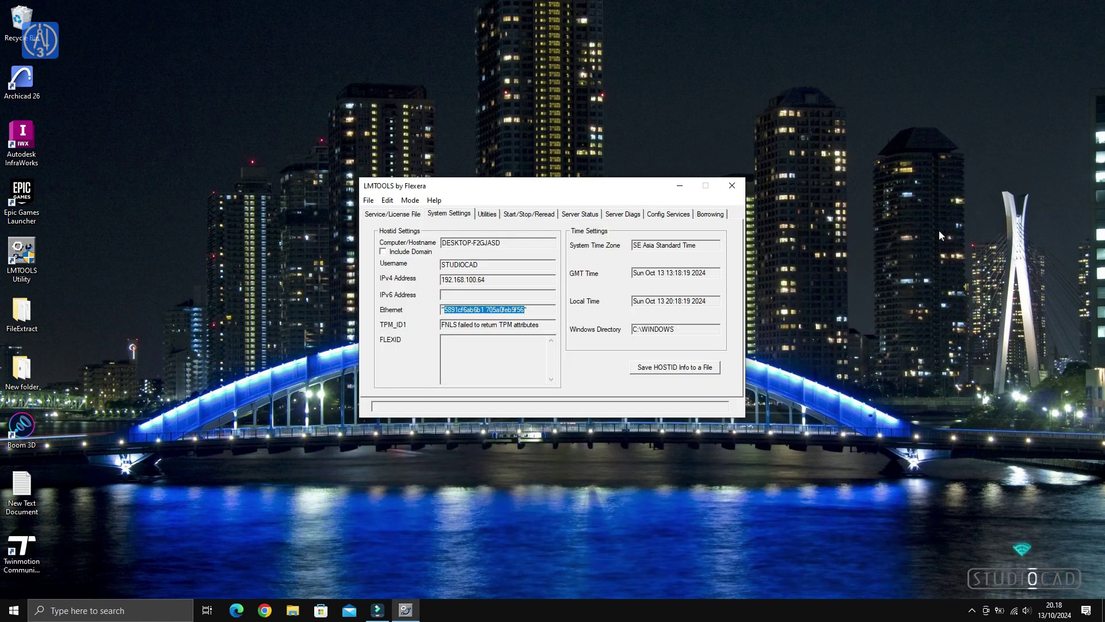
- Name the license service 'Autodesk' and set lmgrd.exe as its server program
click(662, 213)
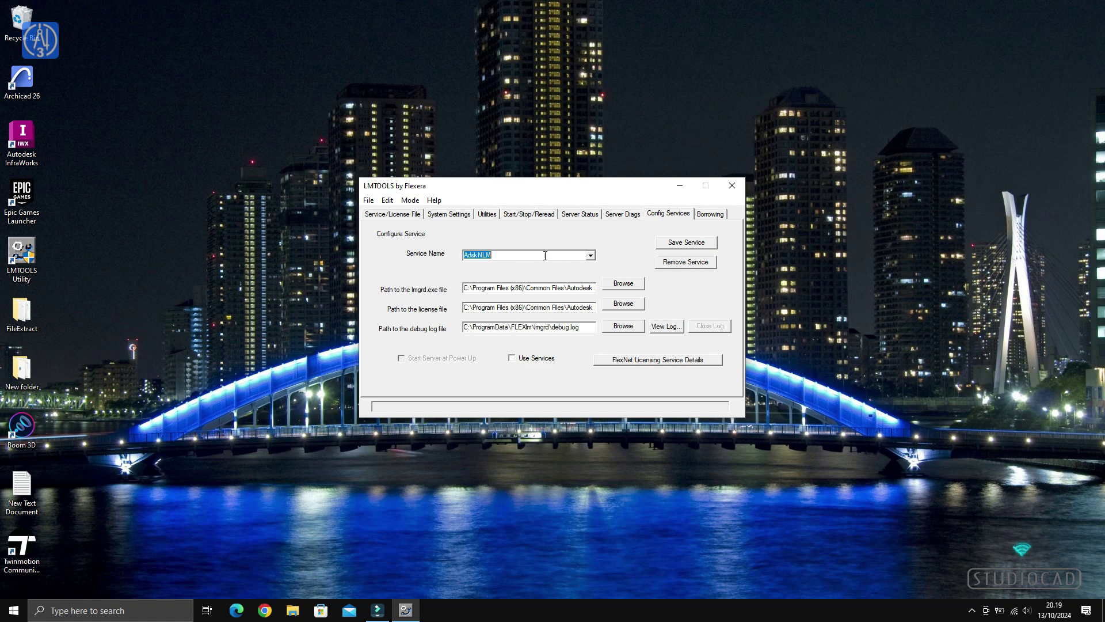
text(Aut)
text(odesk)
click(635, 285)
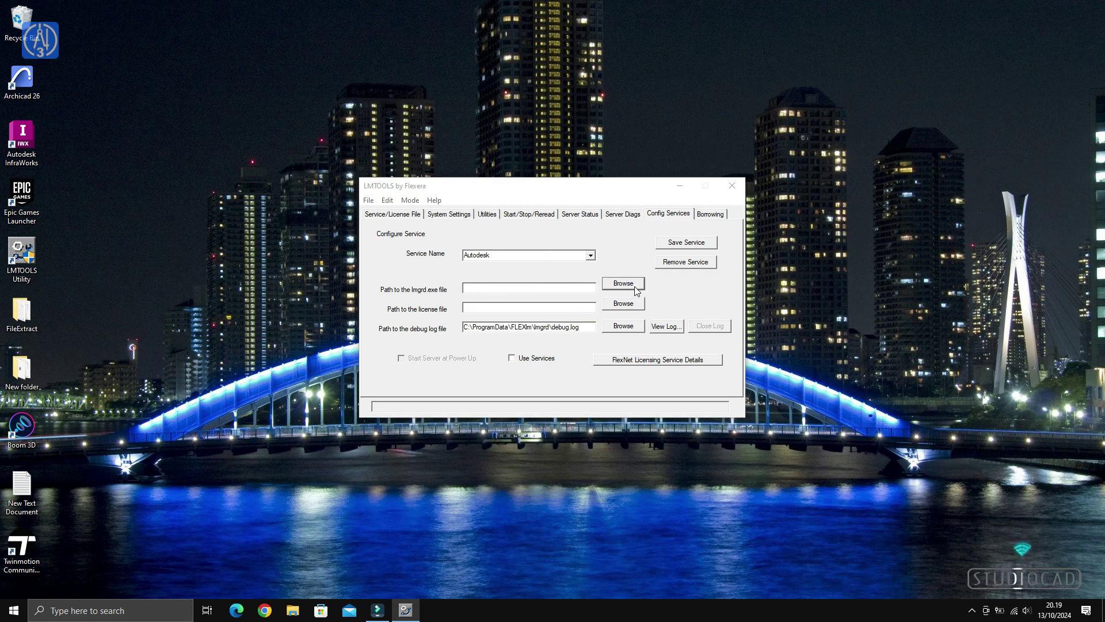
click(652, 314)
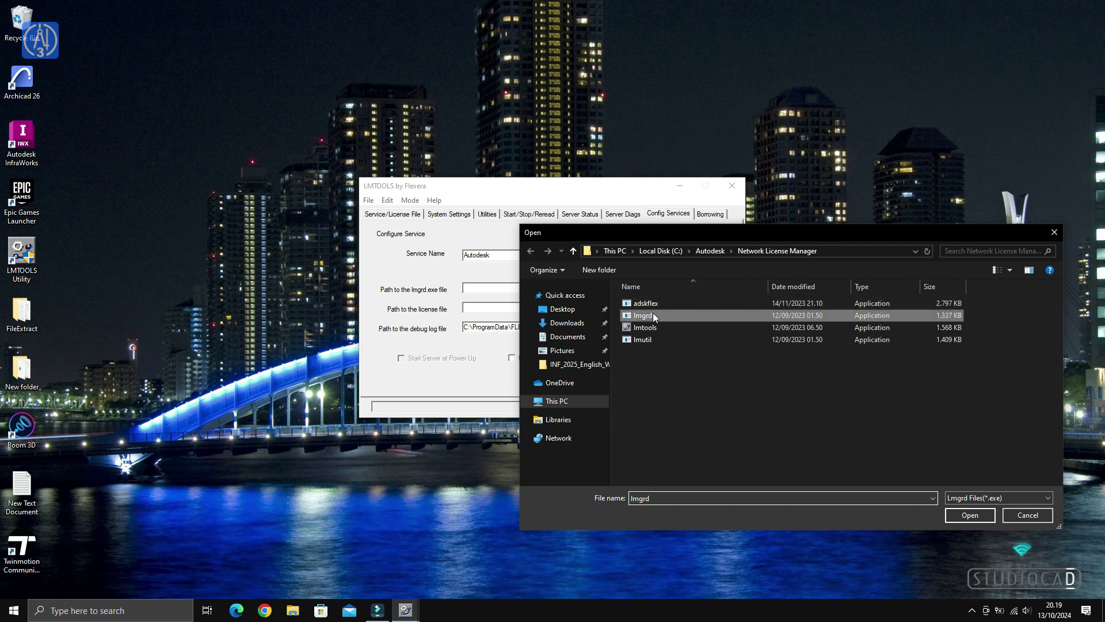
click(957, 516)
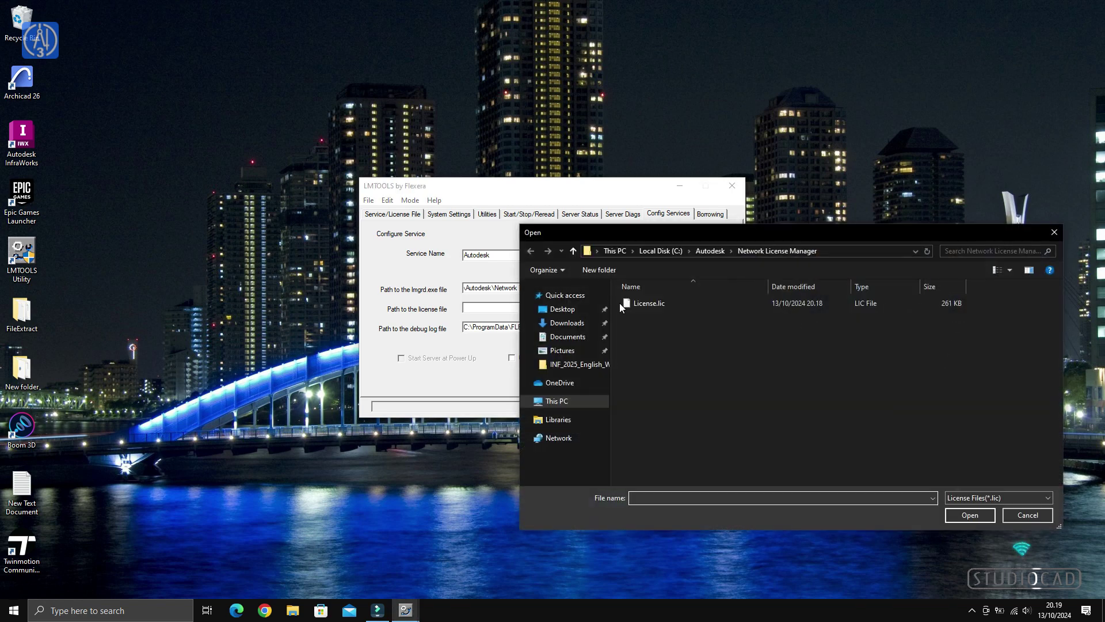
- Set License.lic as the license file, enable Use Services and Start Server at Power Up, and save the service
click(640, 302)
click(973, 514)
click(514, 359)
click(402, 358)
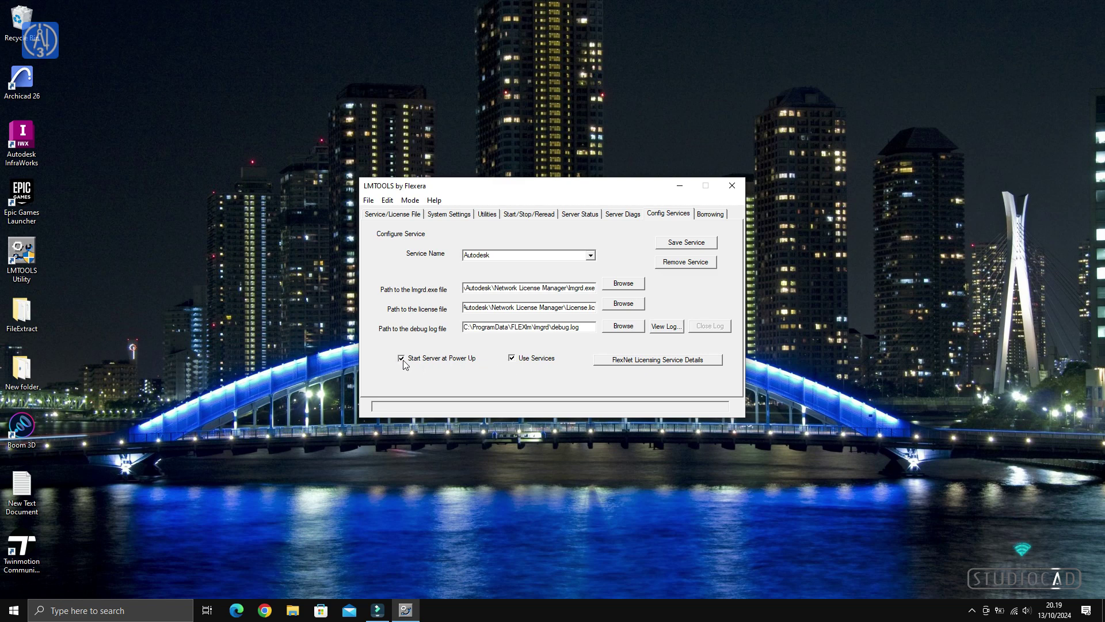
click(683, 246)
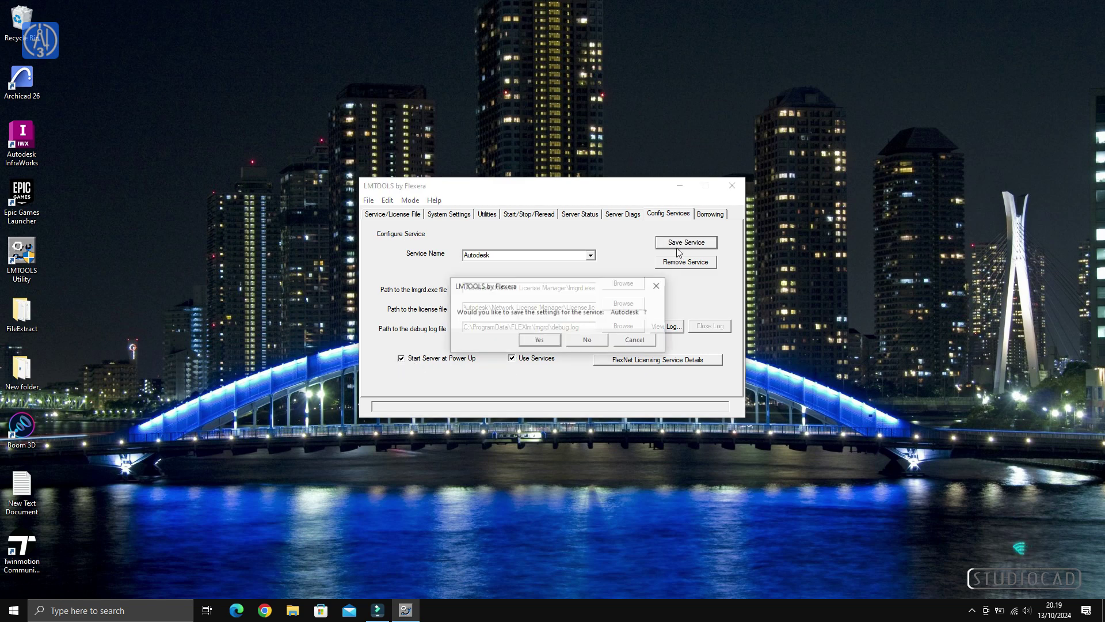
click(556, 341)
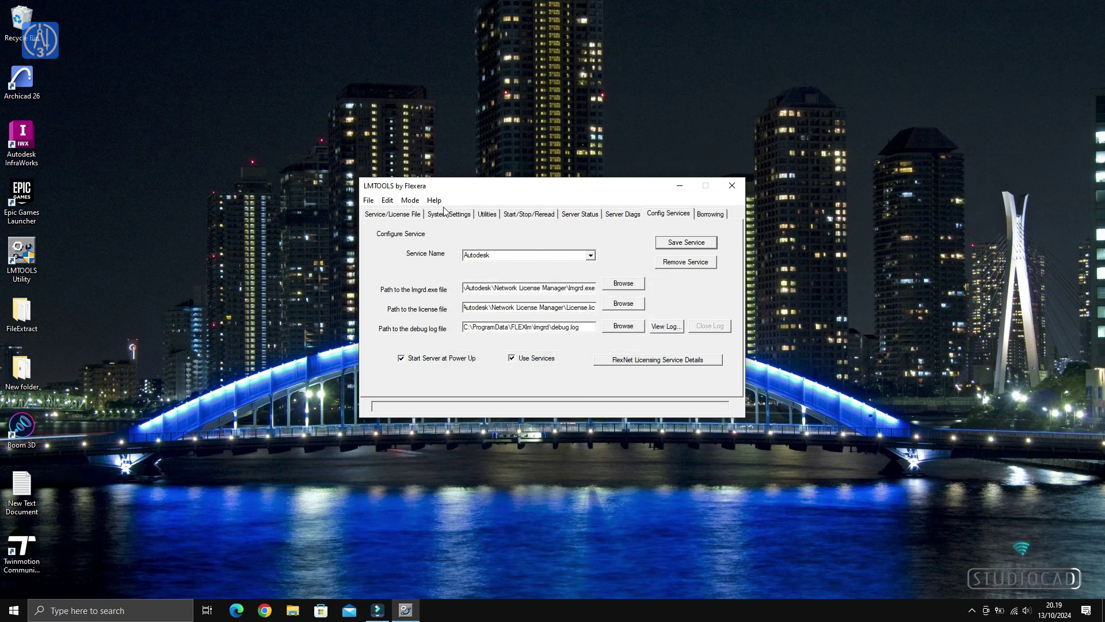
- Start the Autodesk license server, confirm 'Server Start Successful', and minimise LMTOOLS
click(397, 214)
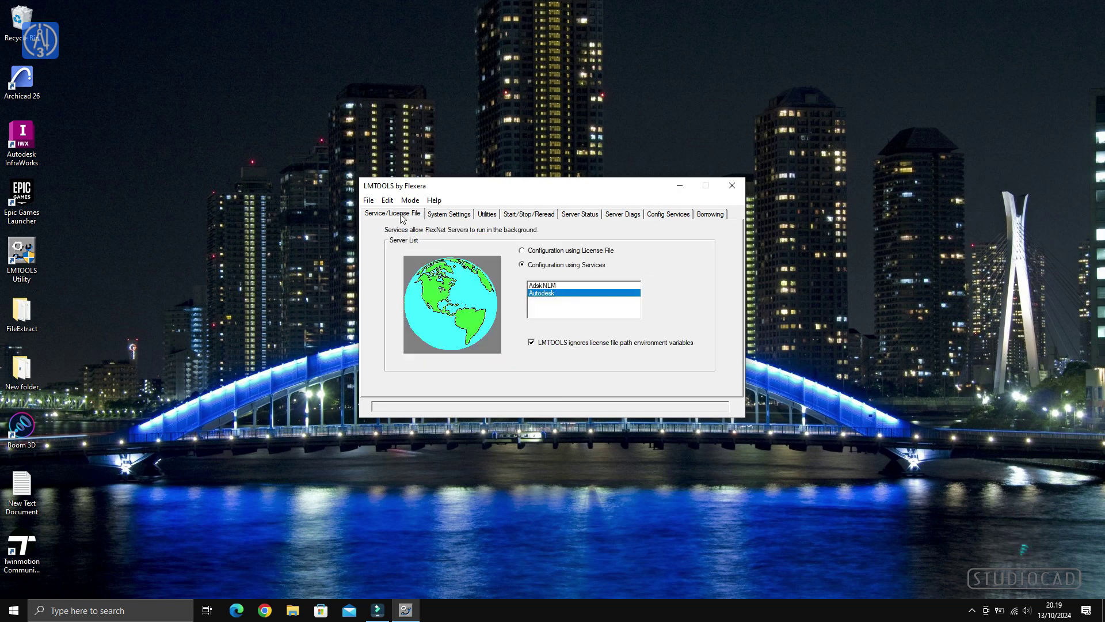
click(539, 214)
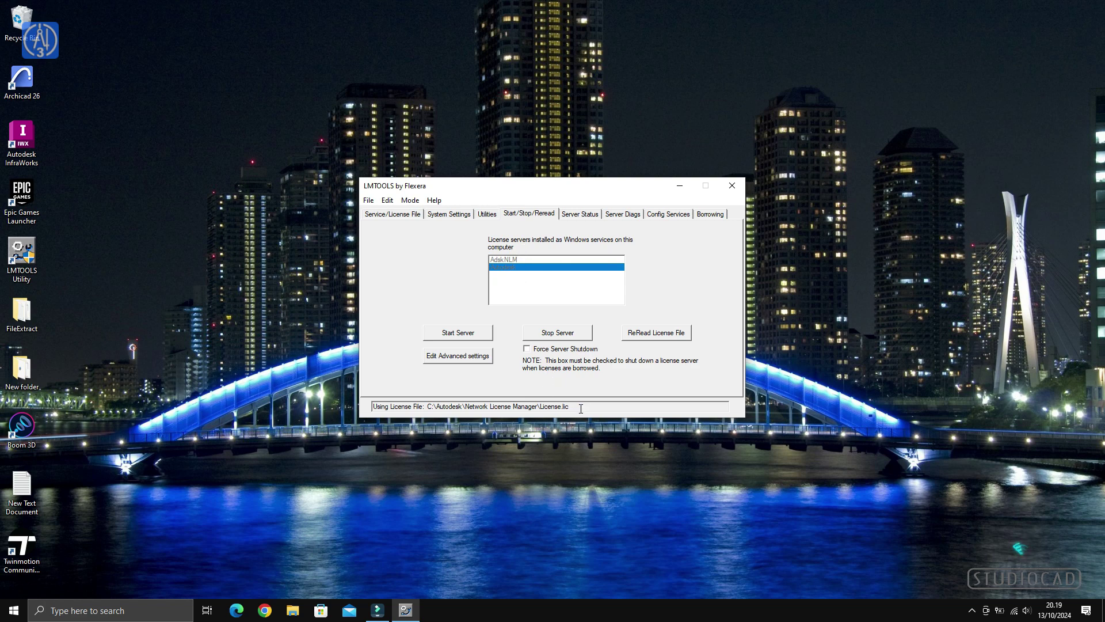
drag(577, 406, 361, 389)
click(450, 415)
click(478, 335)
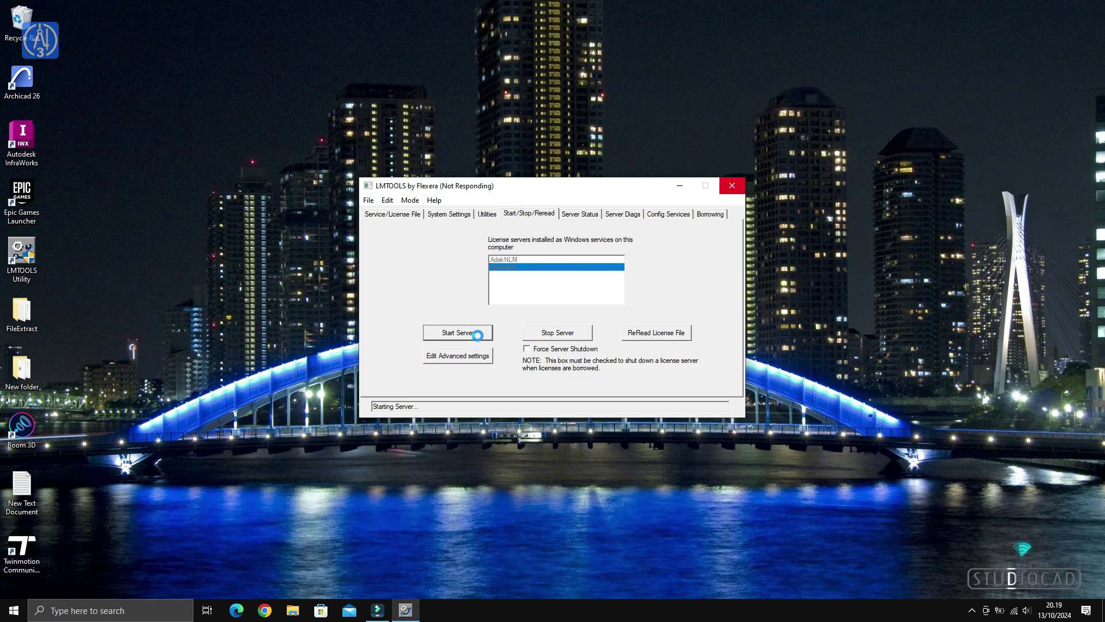
drag(450, 407, 362, 401)
click(493, 408)
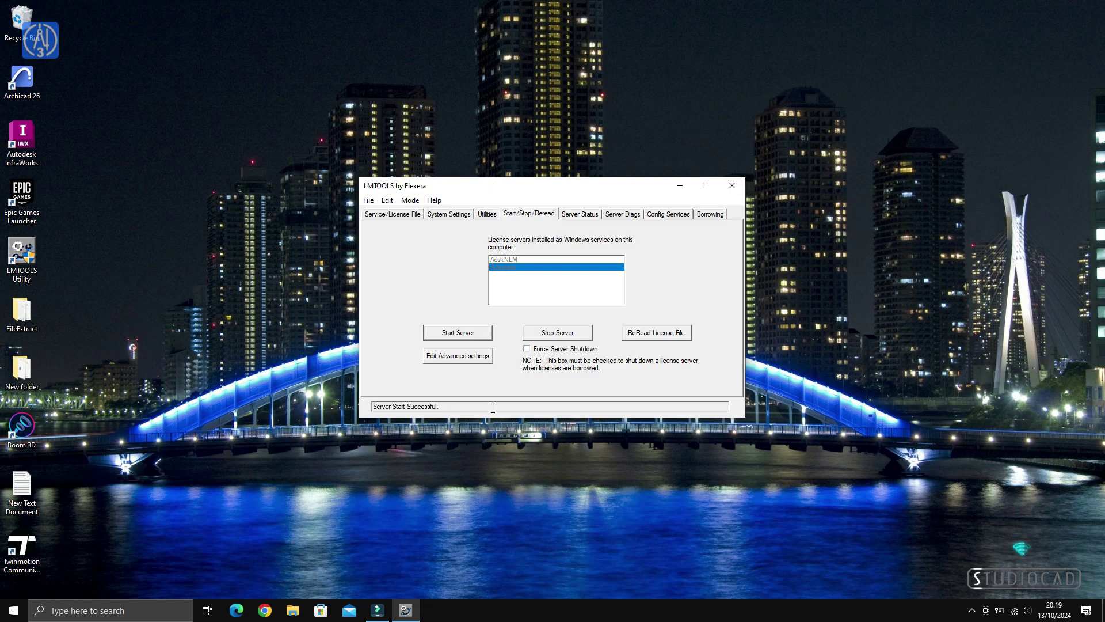
click(682, 188)
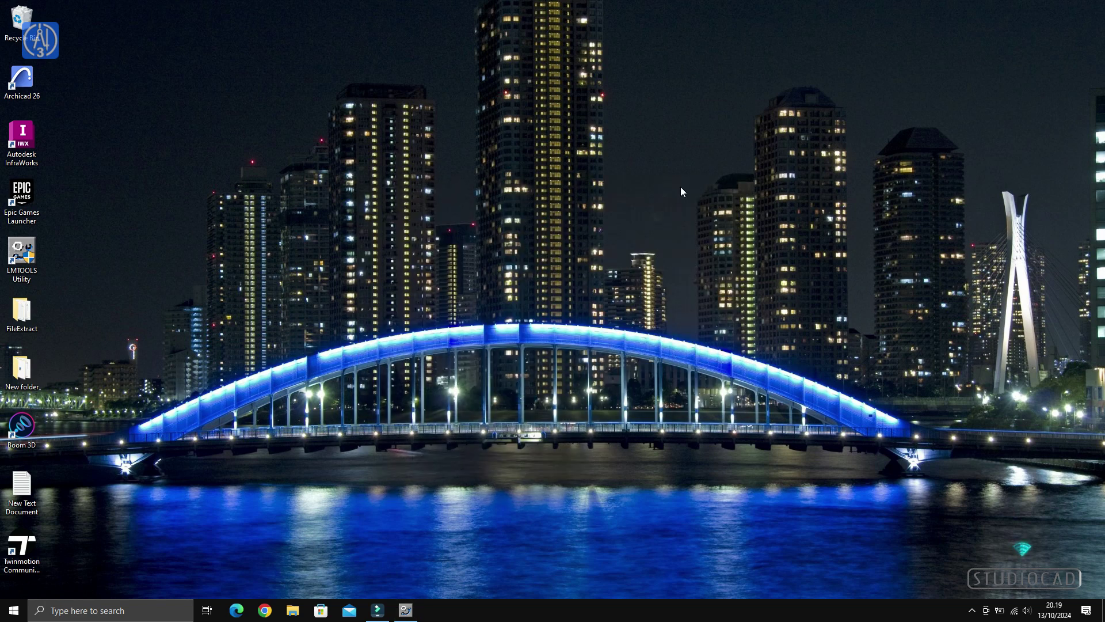
- Refresh the desktop and launch InfraWorks 2025 from its desktop shortcut
right_click(164, 139)
click(192, 170)
right_click(29, 131)
click(46, 134)
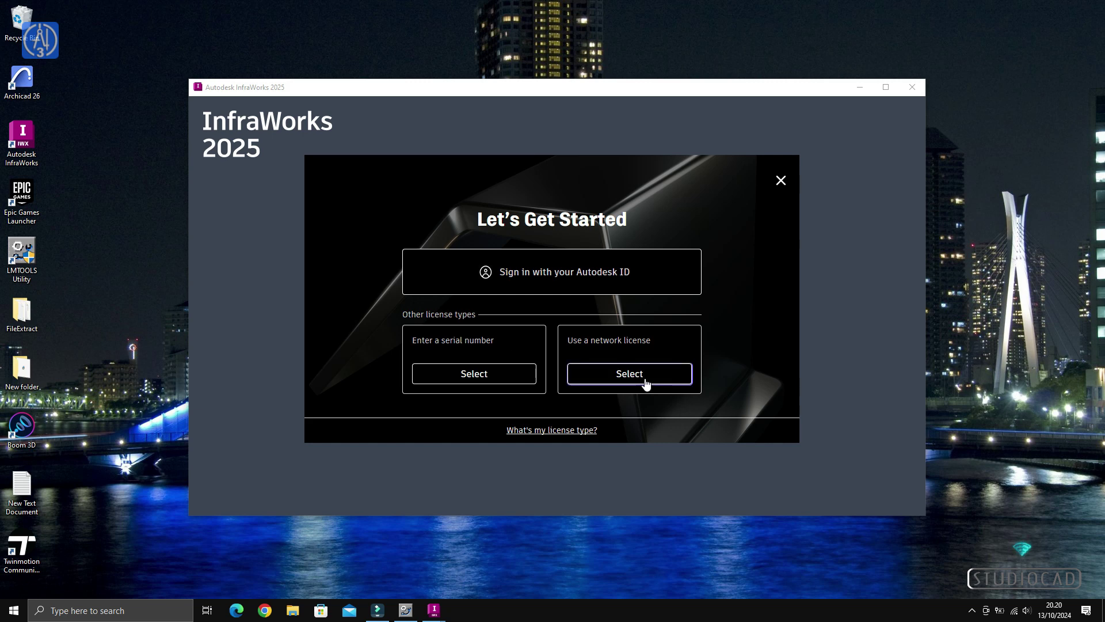
- Use a network license with a single license server named localhost
click(646, 383)
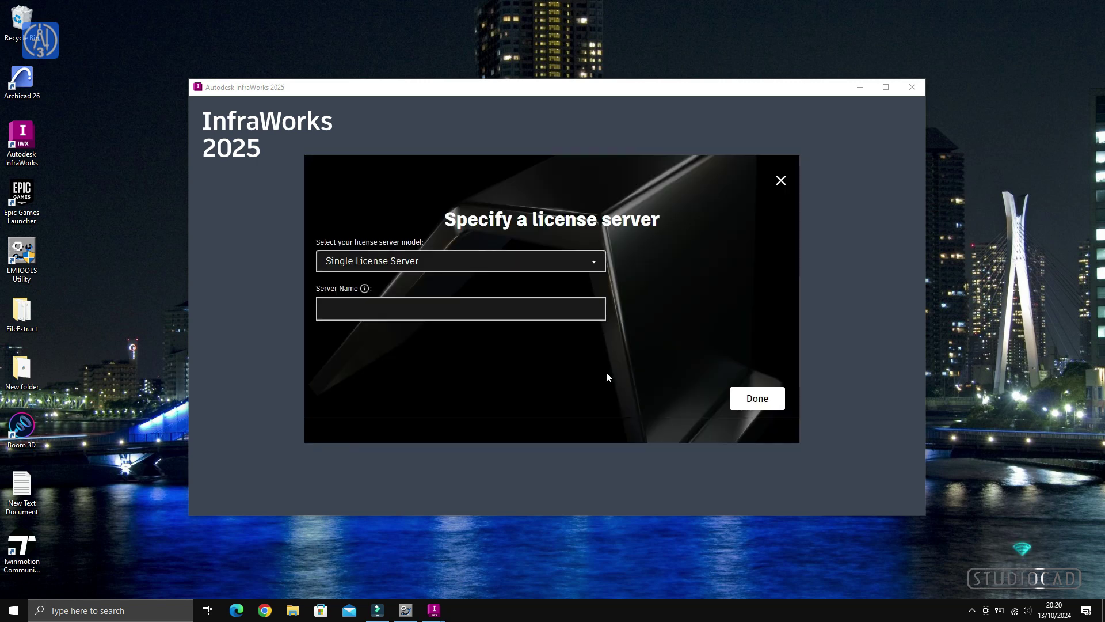
click(409, 311)
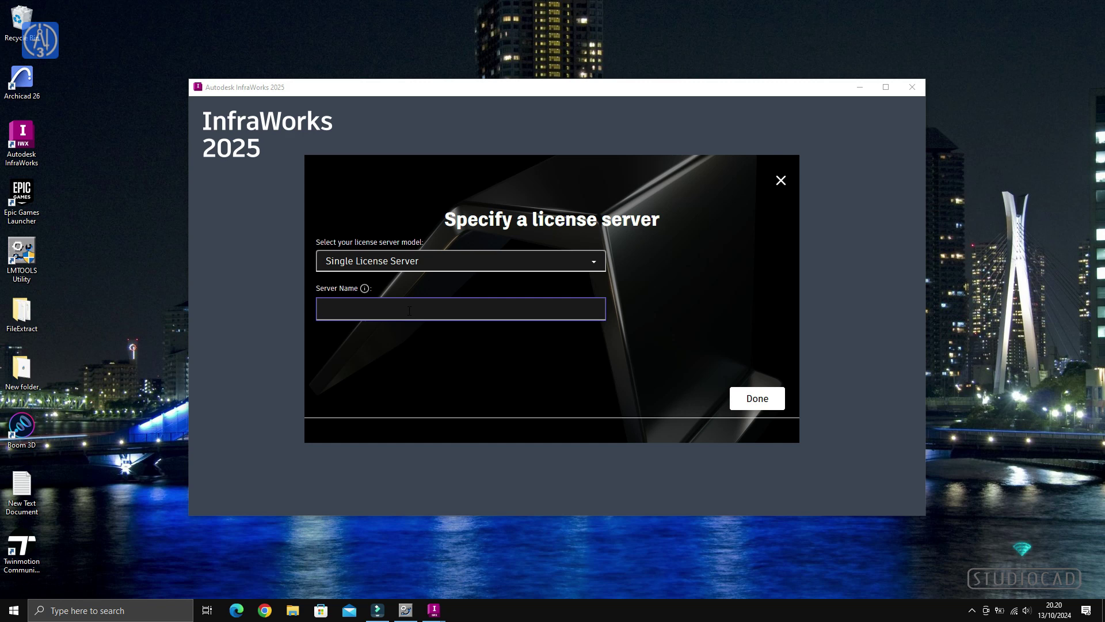
text(localhost)
click(757, 400)
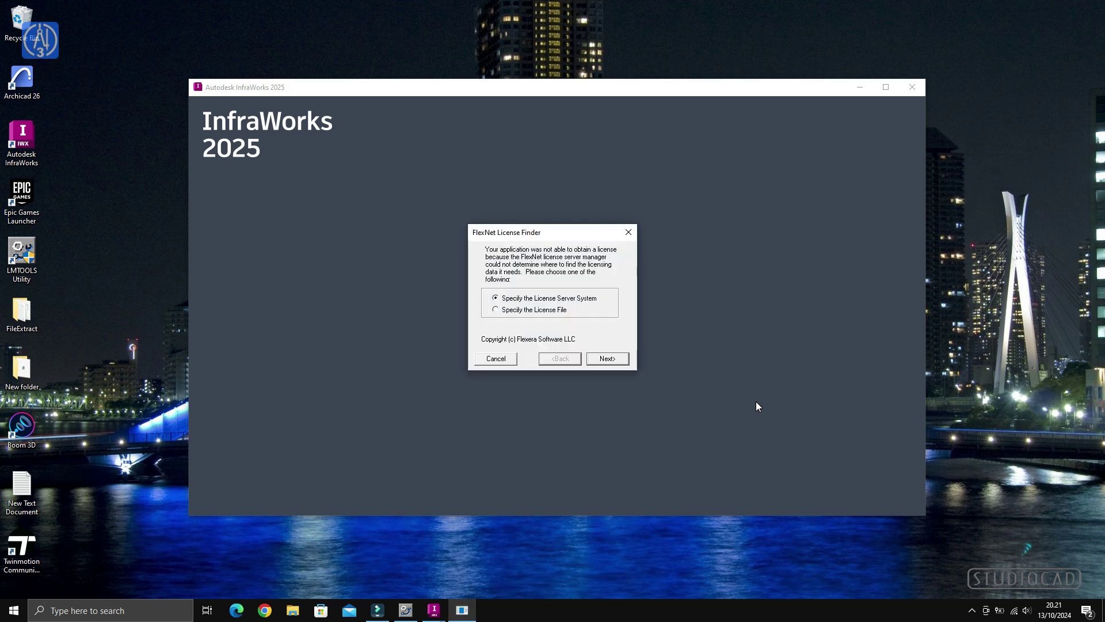
- Set C:\Autodesk\Network License Manager\License.lic as the license file and finish the License Finder
click(568, 310)
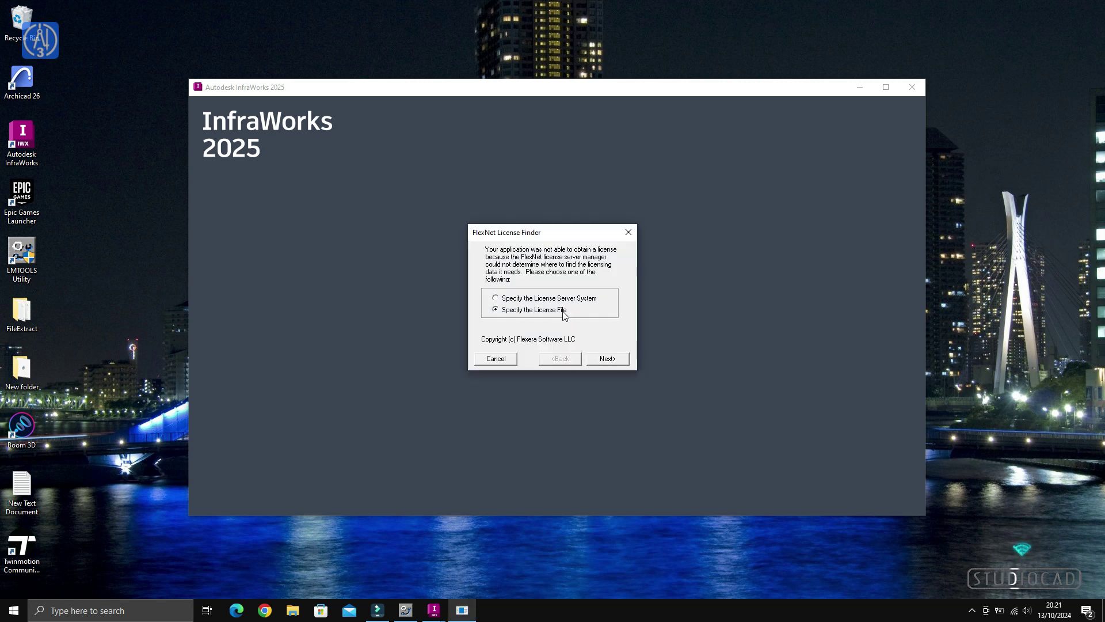
click(607, 359)
click(595, 322)
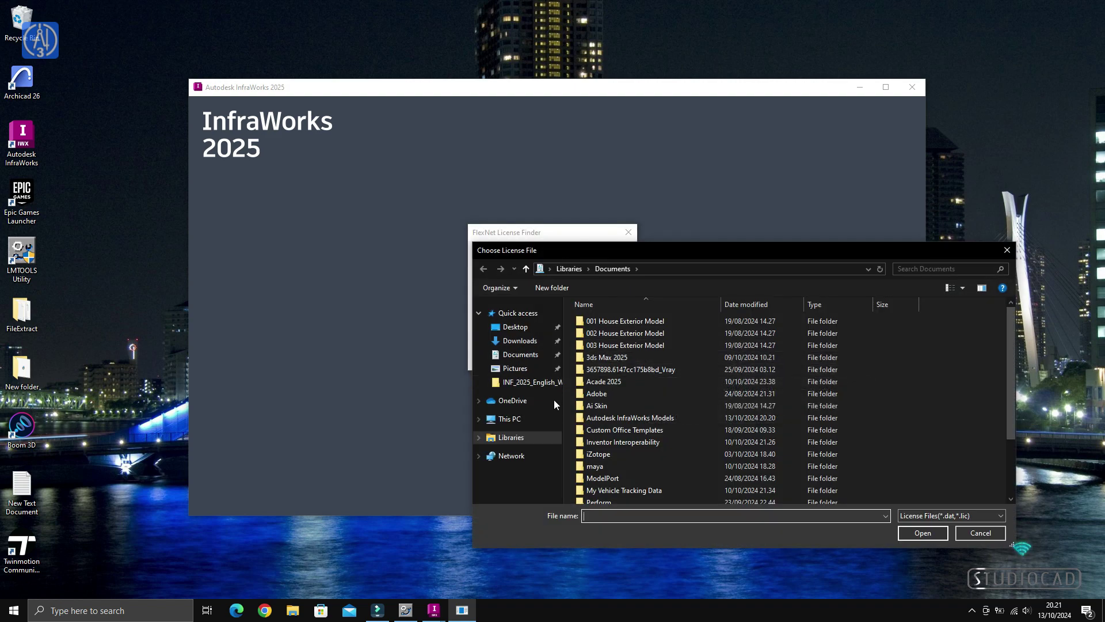
click(544, 420)
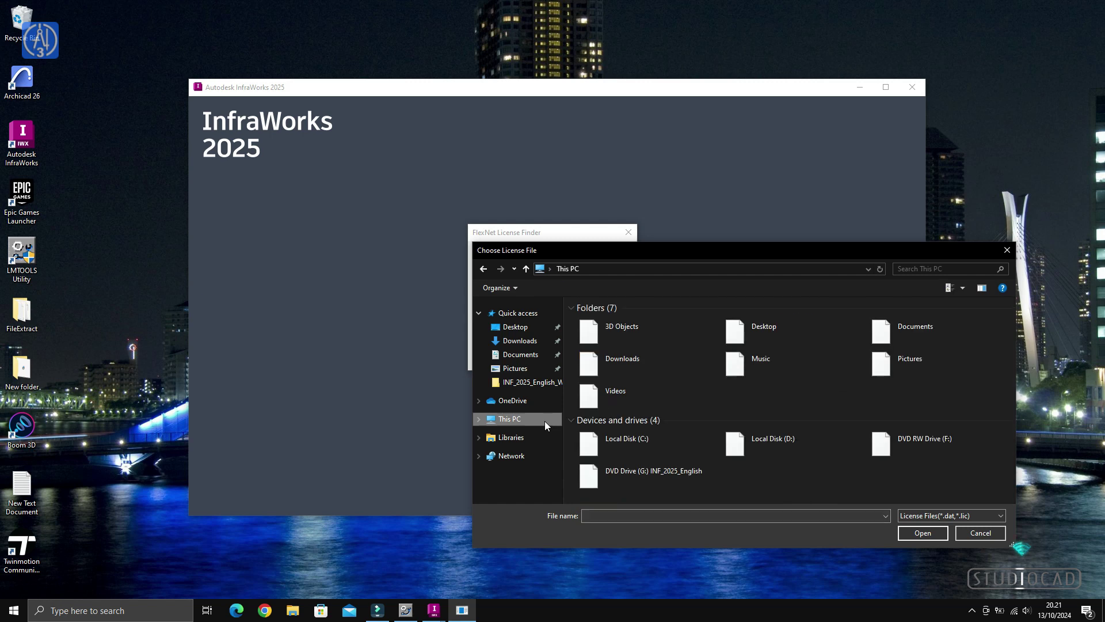
double_click(692, 447)
double_click(638, 354)
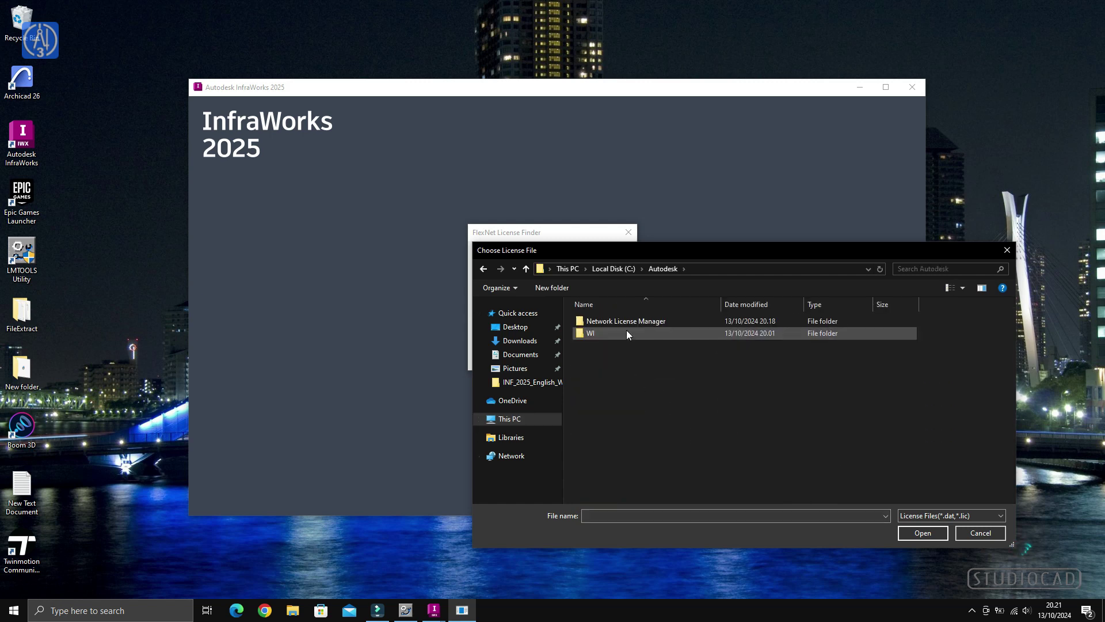
double_click(627, 323)
click(627, 323)
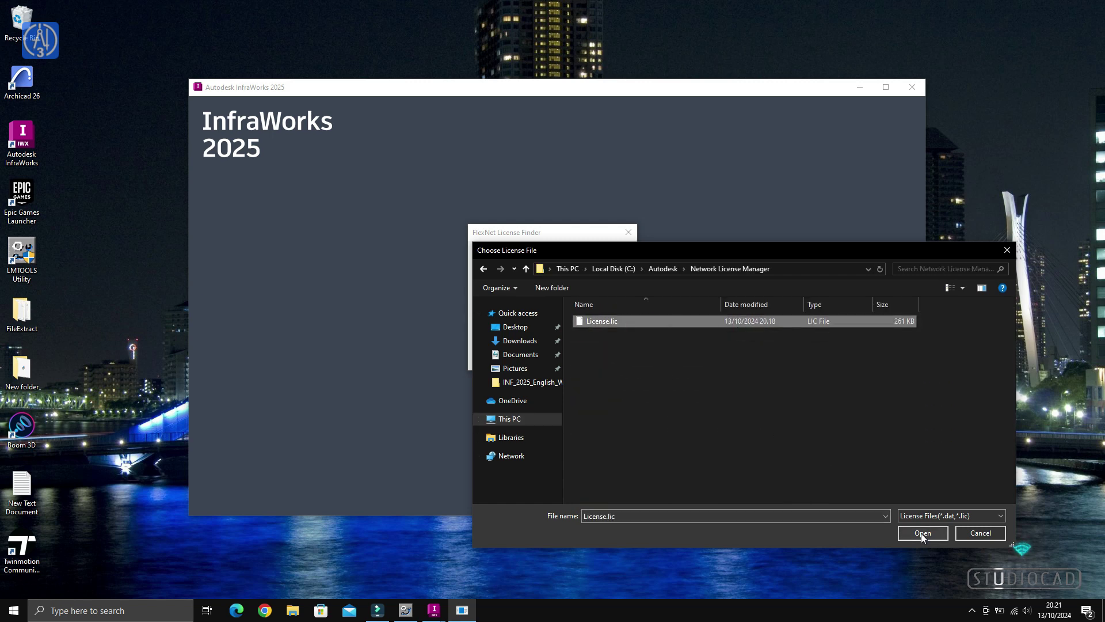
click(910, 532)
click(617, 365)
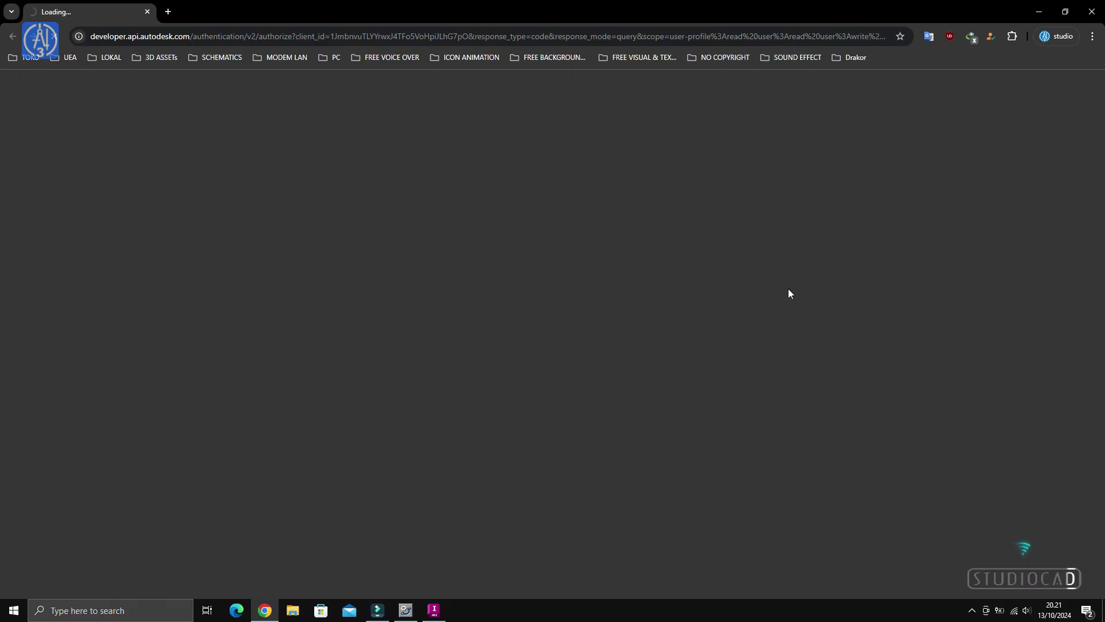
- Close the browser sign-in page and its prompt, then accept the default privacy settings
click(1098, 8)
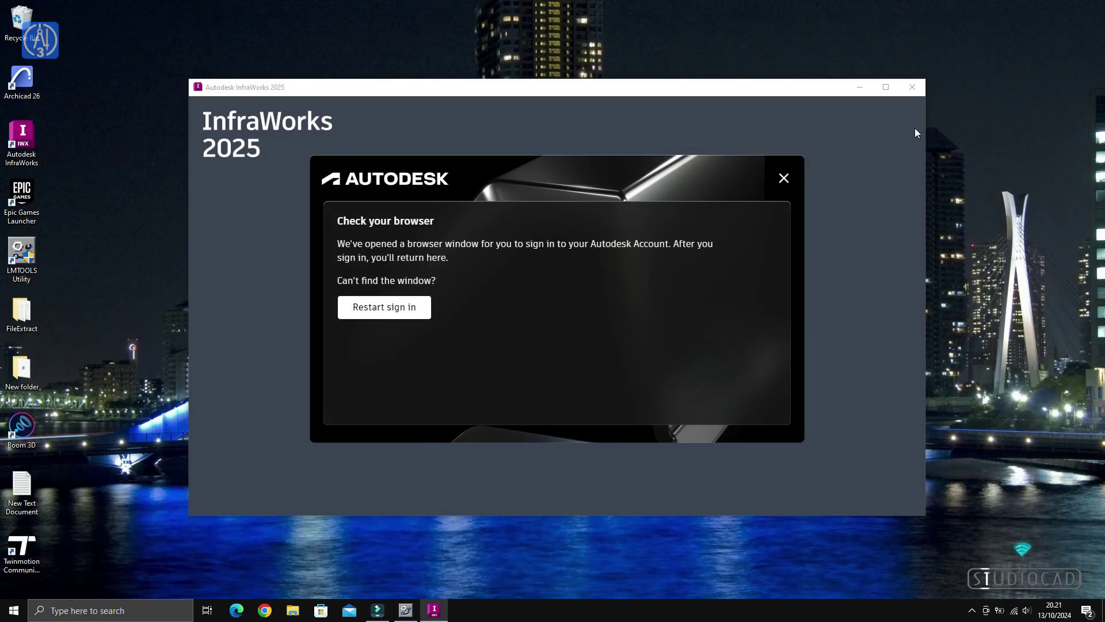
click(784, 178)
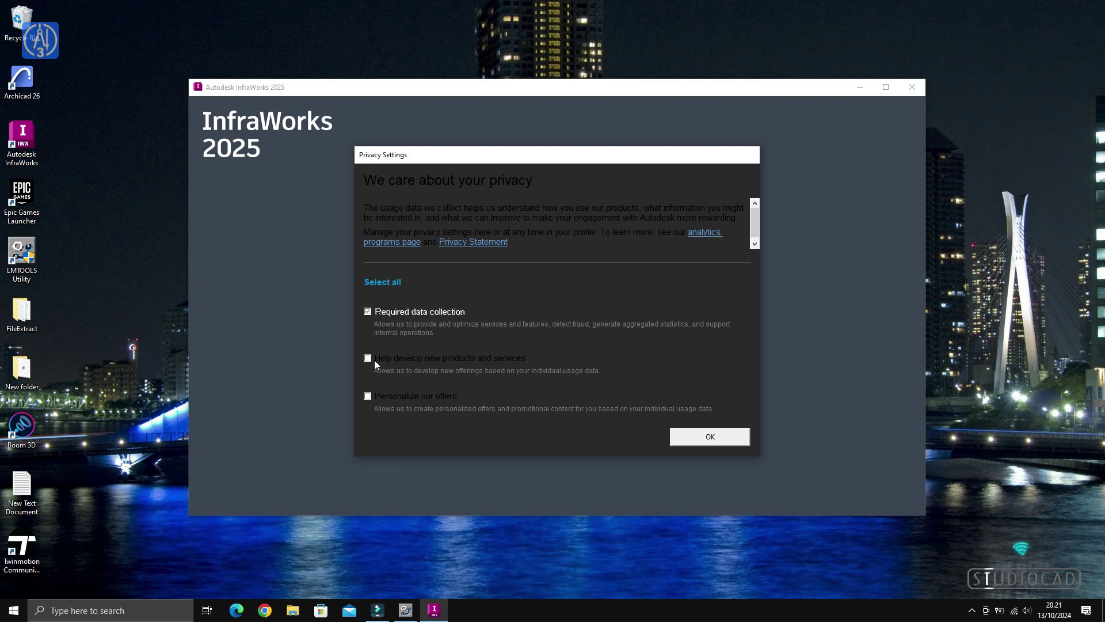
click(708, 436)
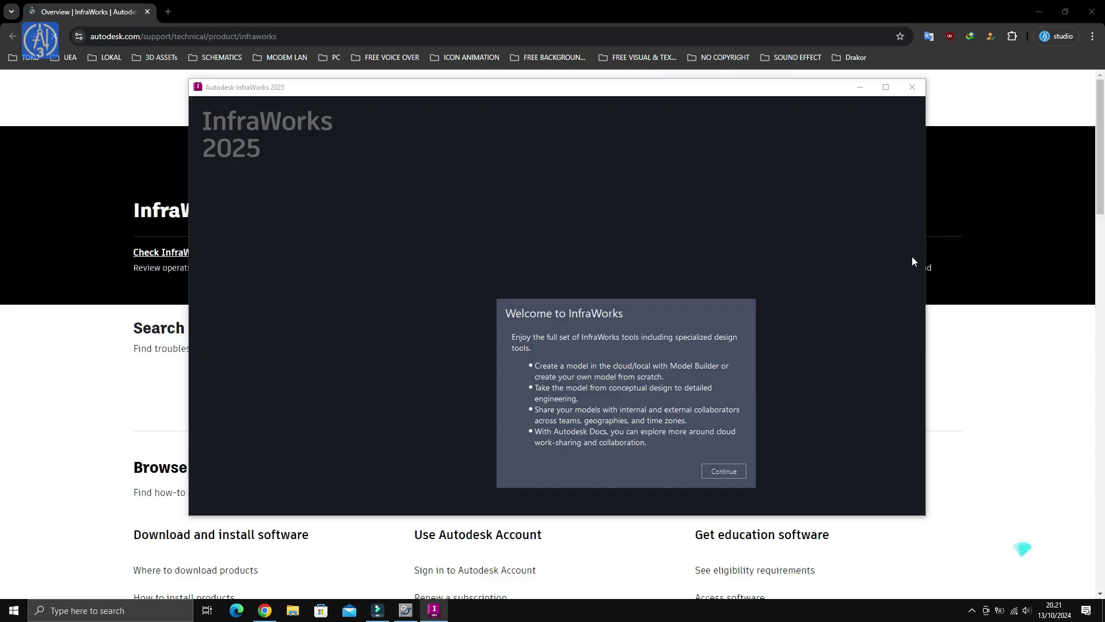
- Close the browser, dismiss the Welcome dialog, maximise InfraWorks, and start a new model
click(1093, 13)
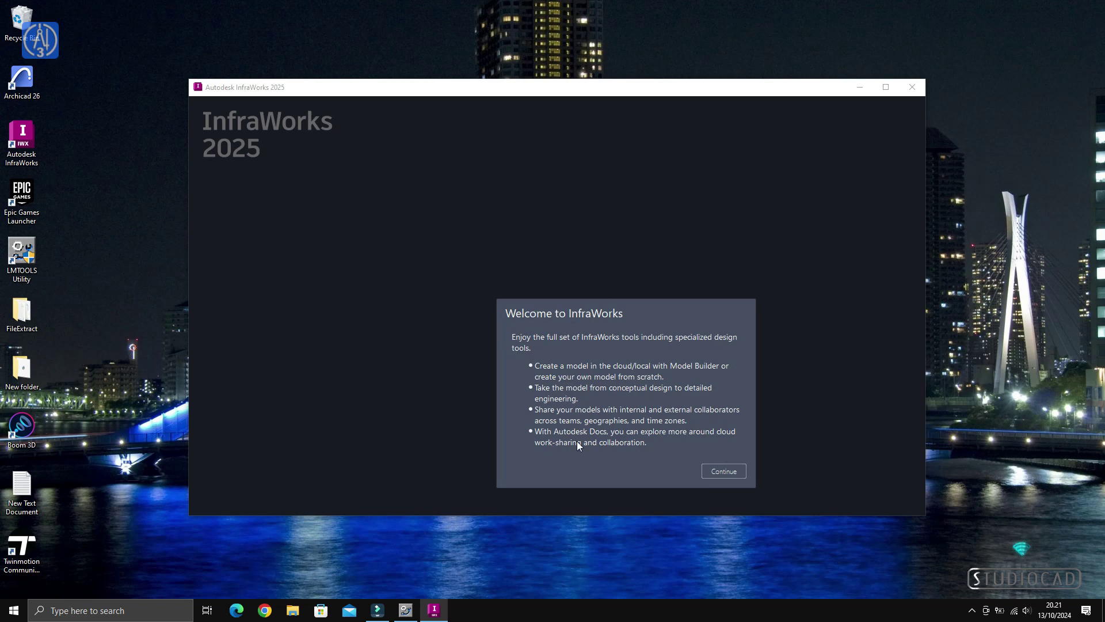
click(716, 472)
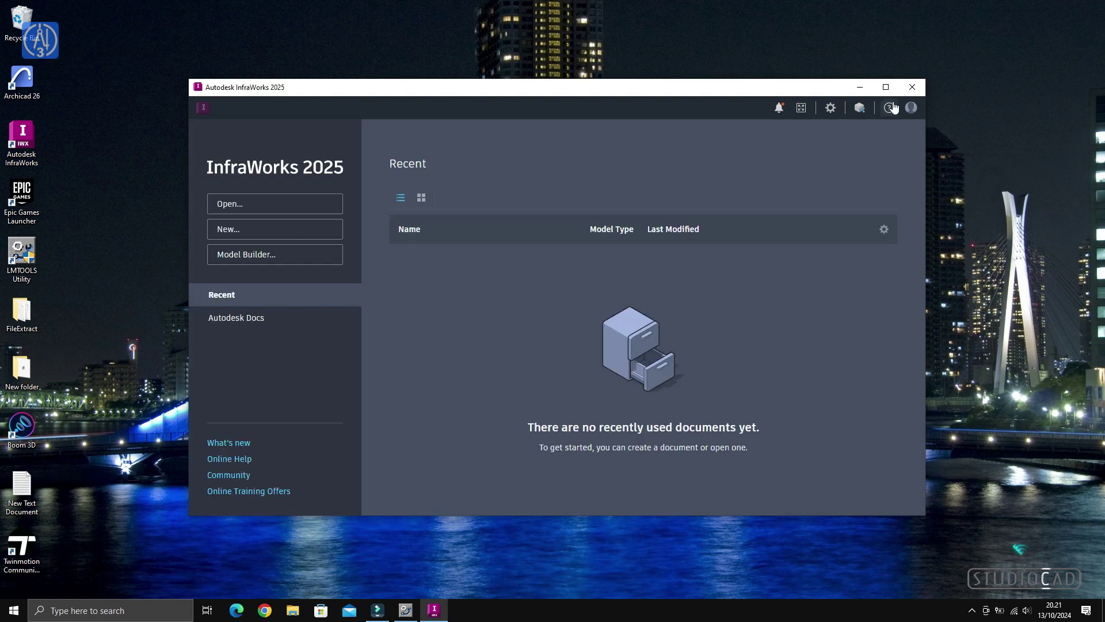
click(886, 87)
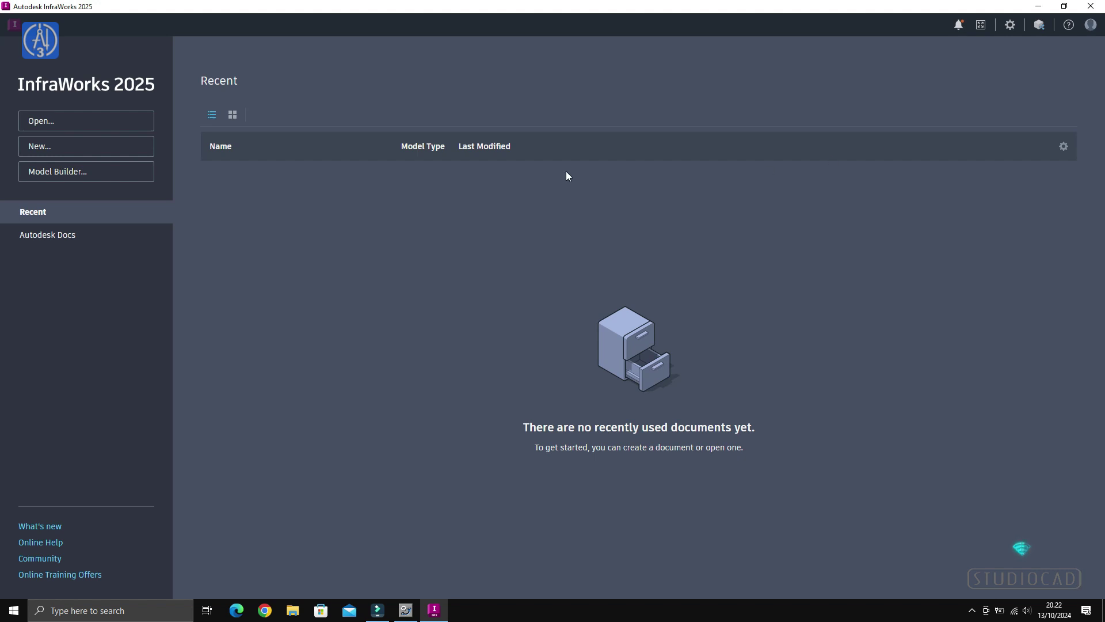
click(79, 147)
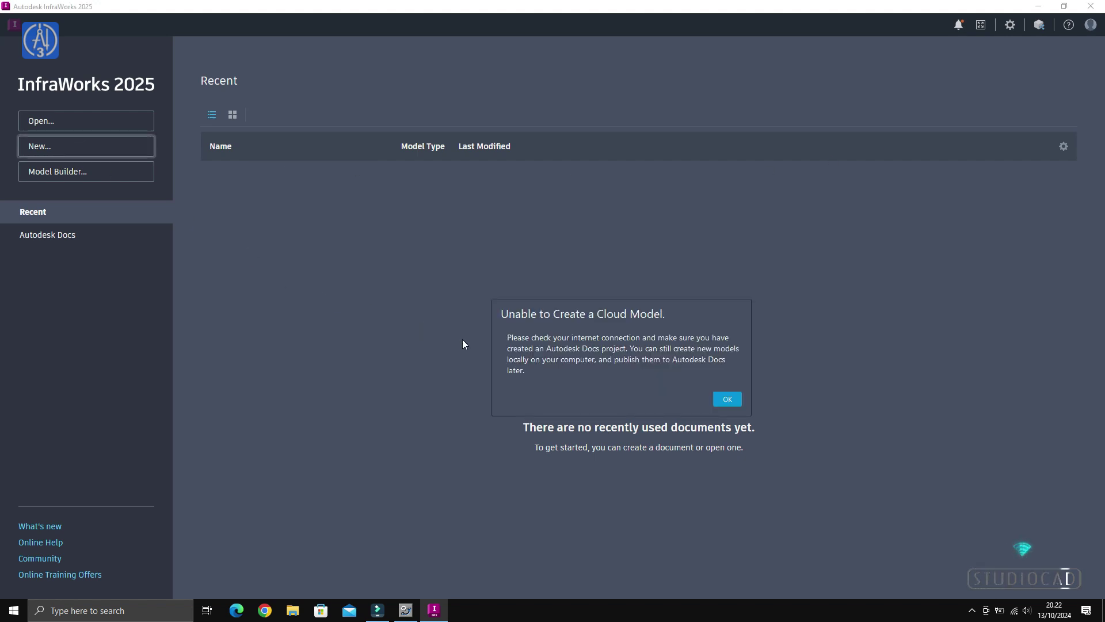
- Acknowledge the cloud model warning and name the new local model 'studiocad'
click(723, 404)
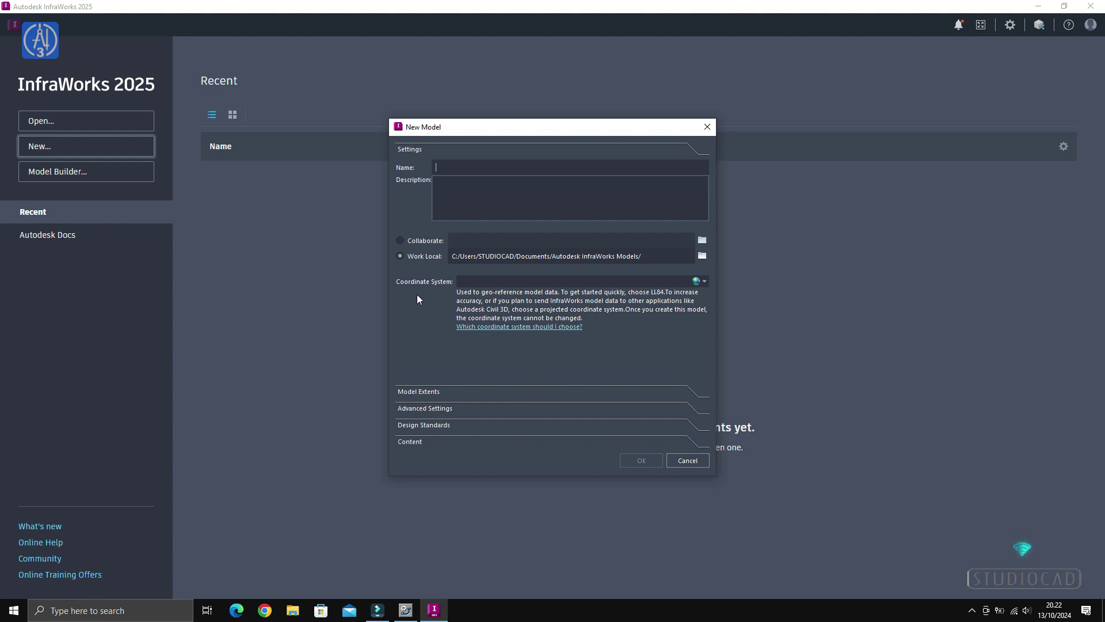
text(studiocad)
click(644, 462)
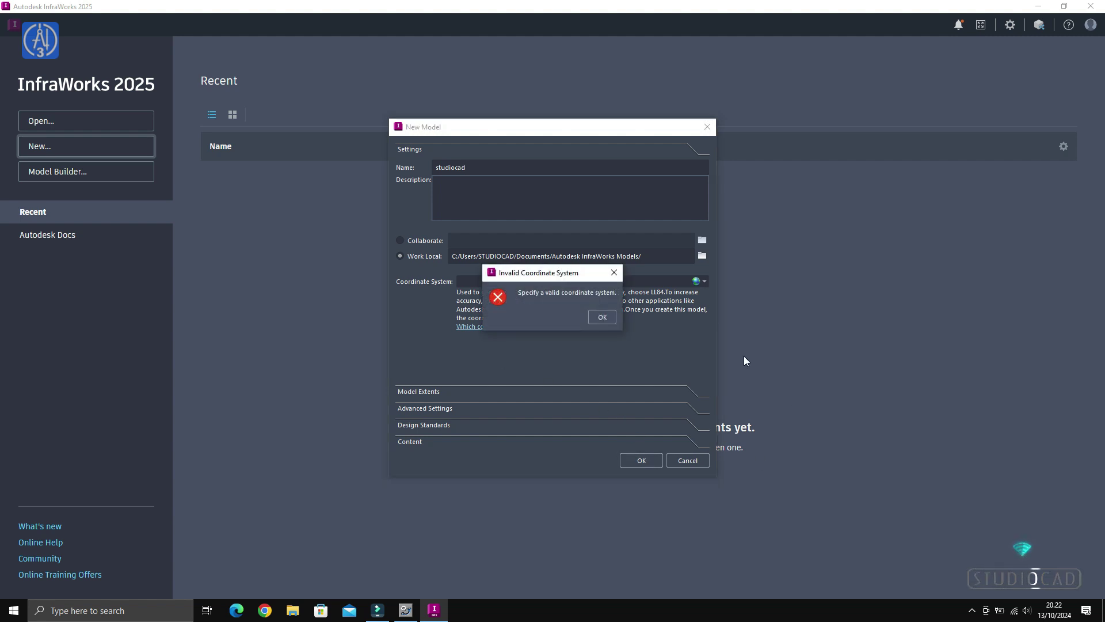
- Dismiss the invalid coordinate system error and reopen the coordinate system list
click(604, 318)
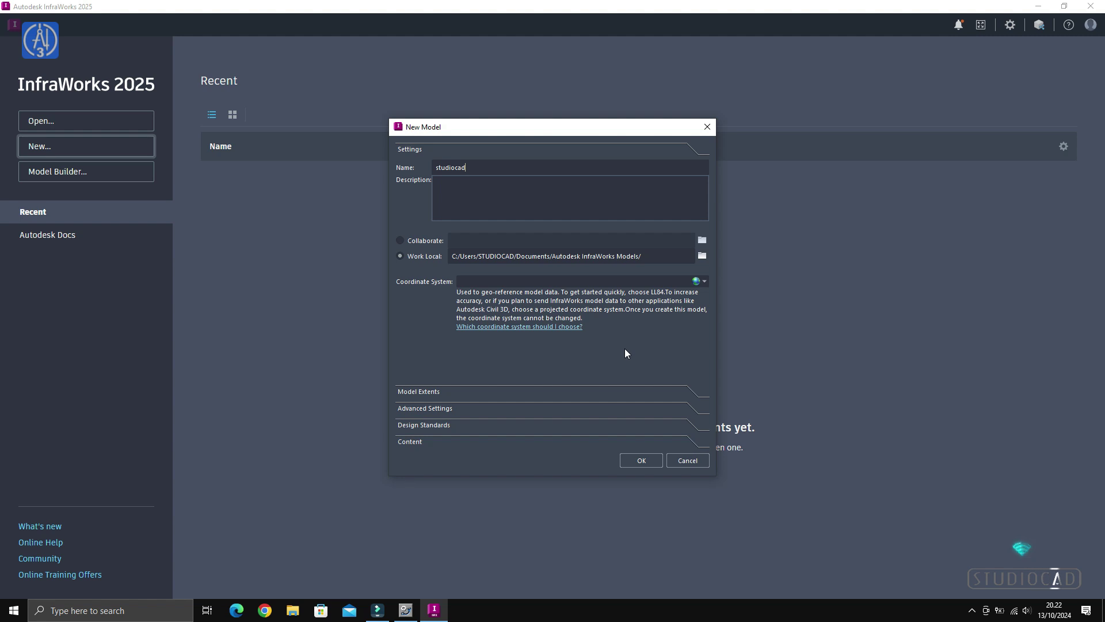
click(705, 281)
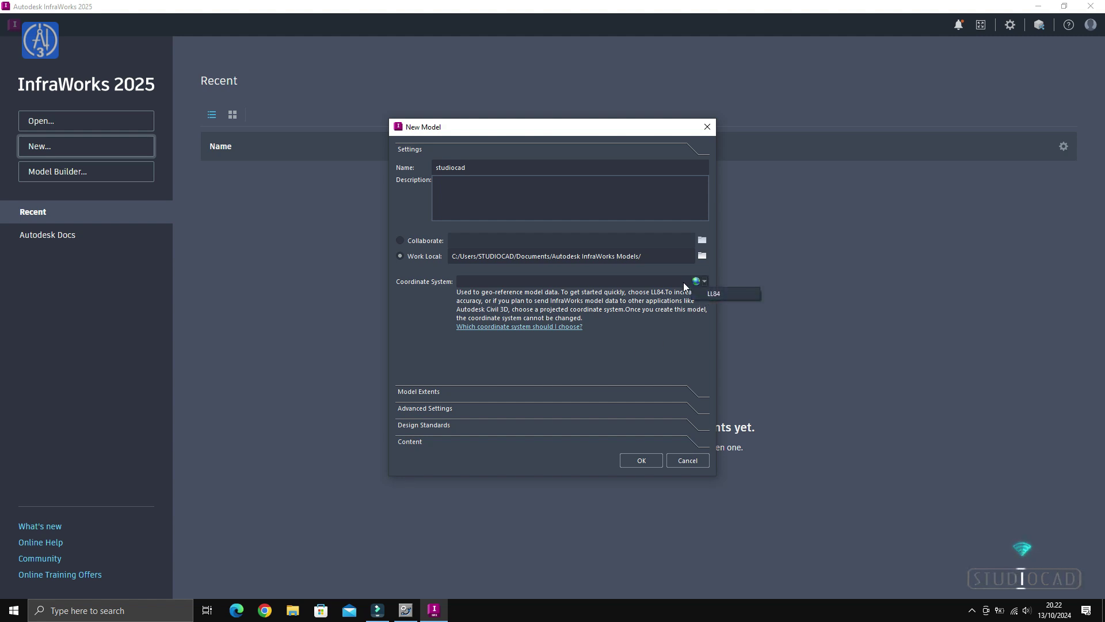
click(691, 284)
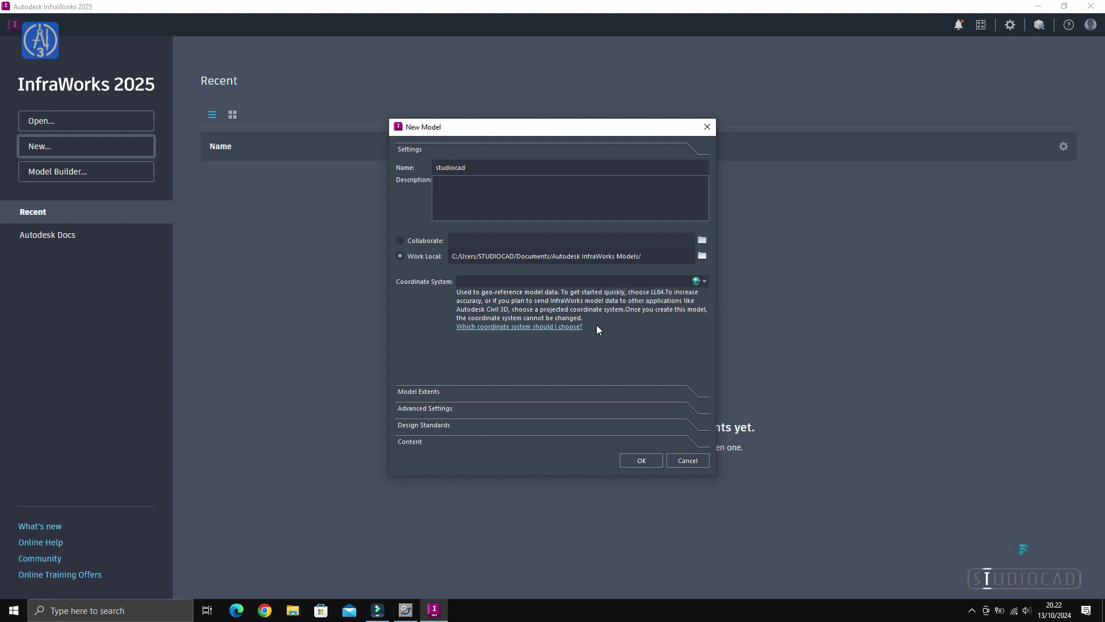
click(703, 282)
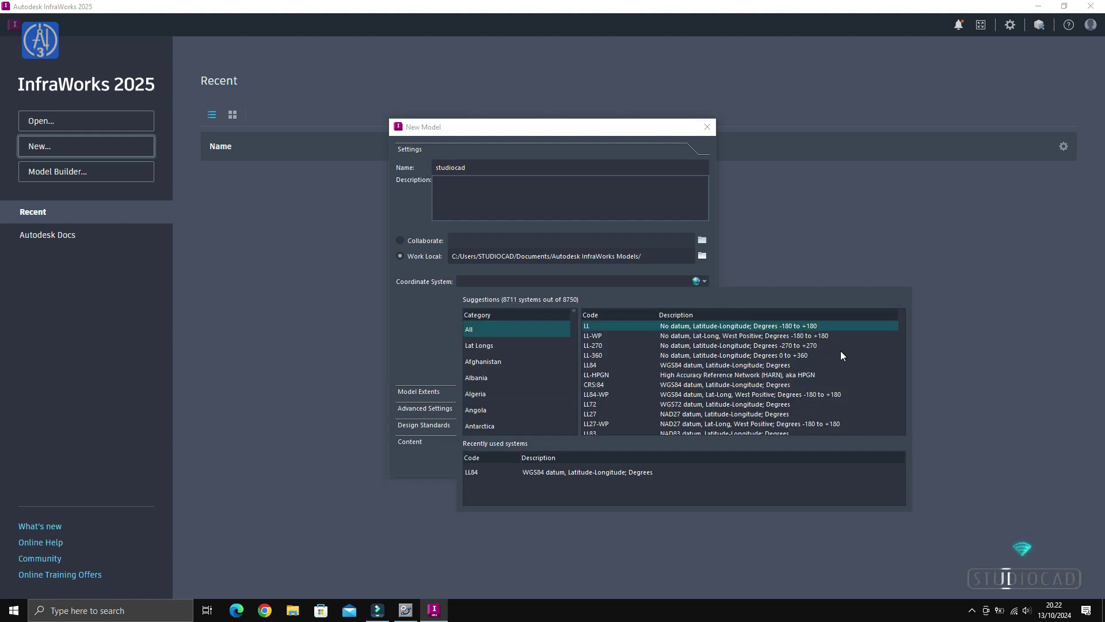
- Assign the LL-ID74 (Indonesian datum 1974) coordinate system and create the studiocad model
scroll(840, 355, down, 4)
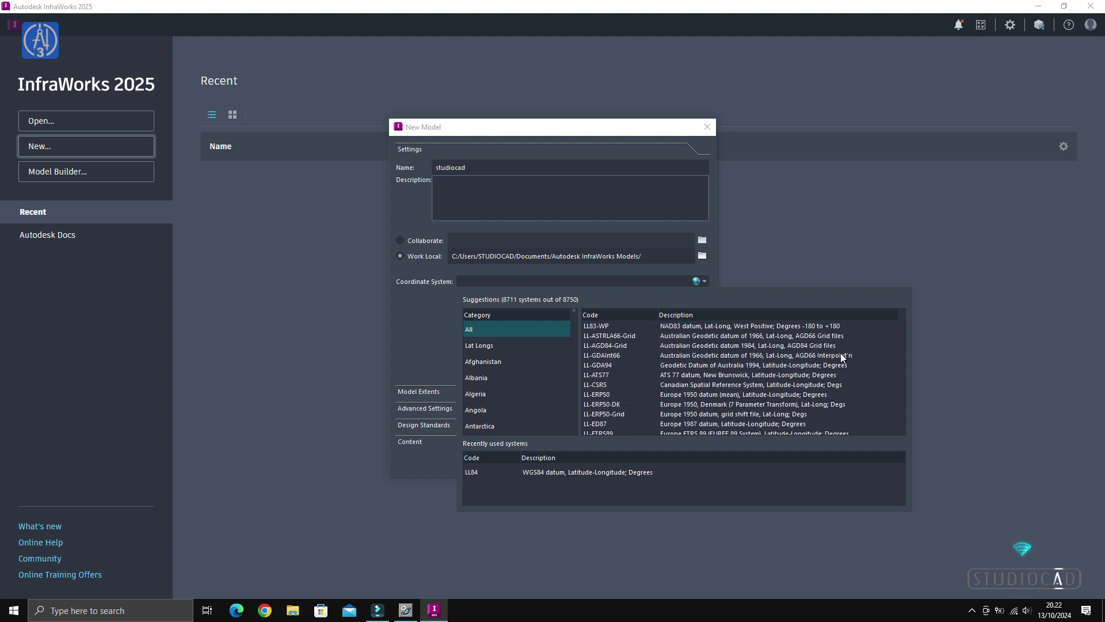
scroll(841, 354, down, 3)
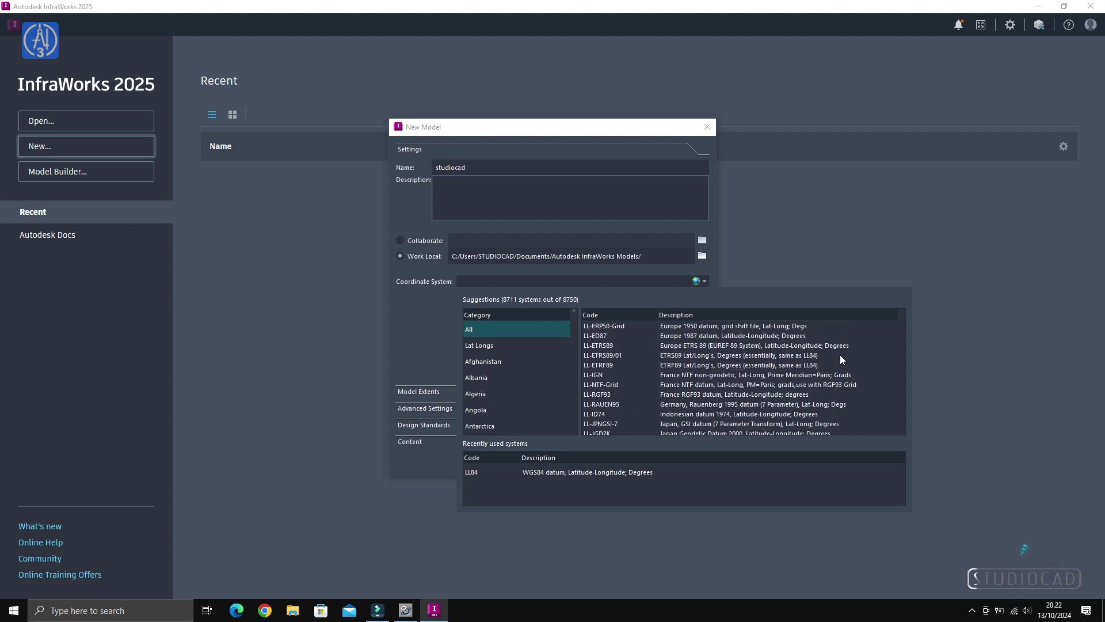
click(731, 413)
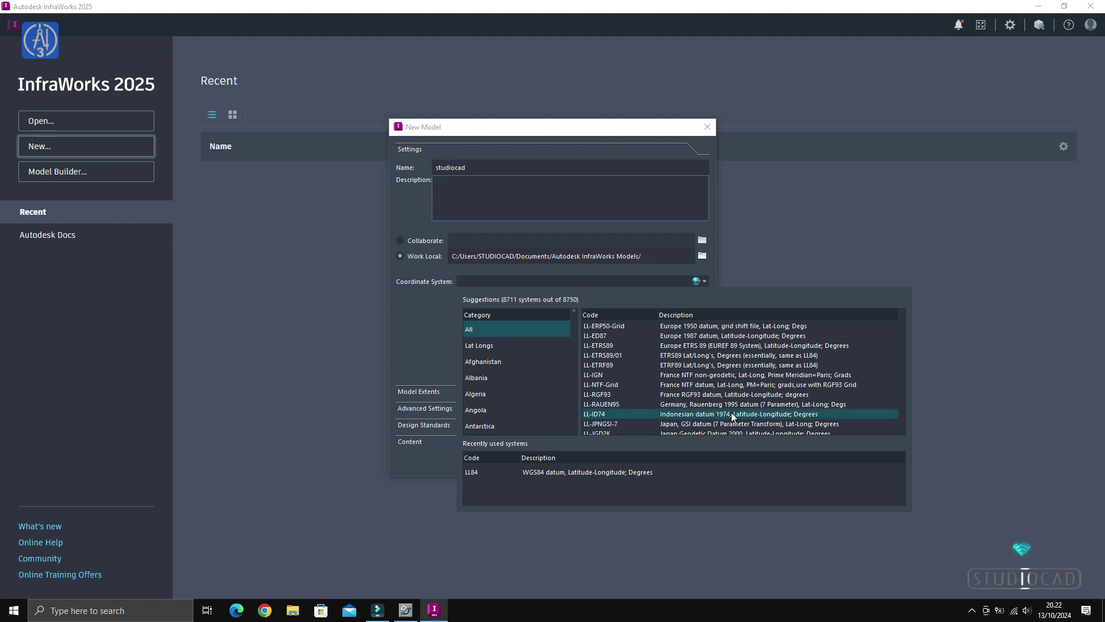
double_click(731, 413)
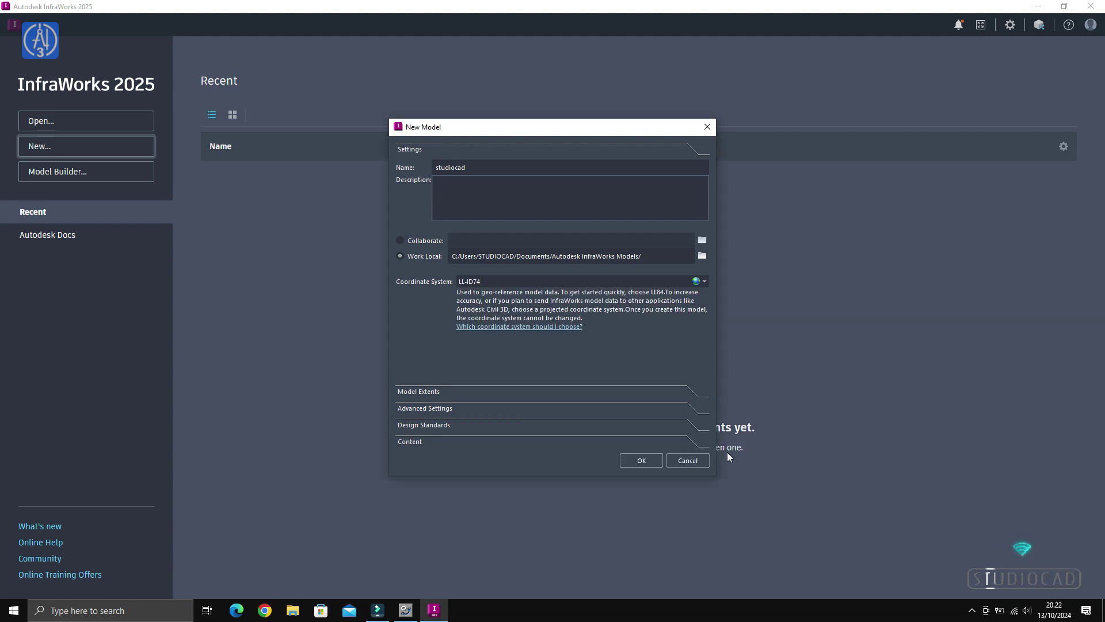
click(646, 463)
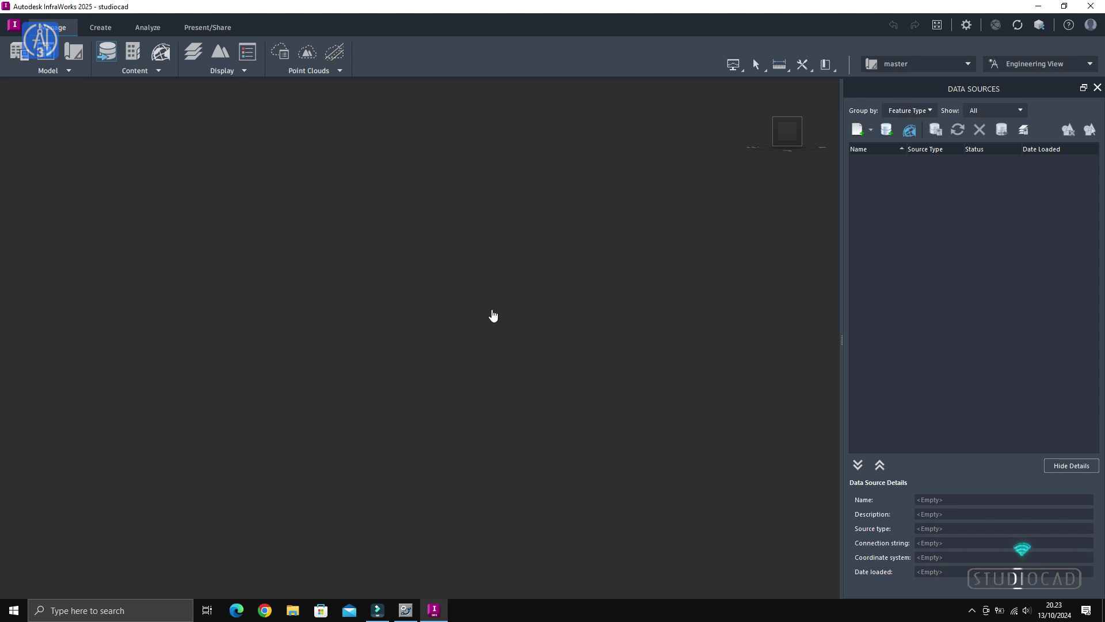
- Open Model Properties to confirm LL-ID74 coordinates and AASHTO_Metric_2011 design standards
click(17, 53)
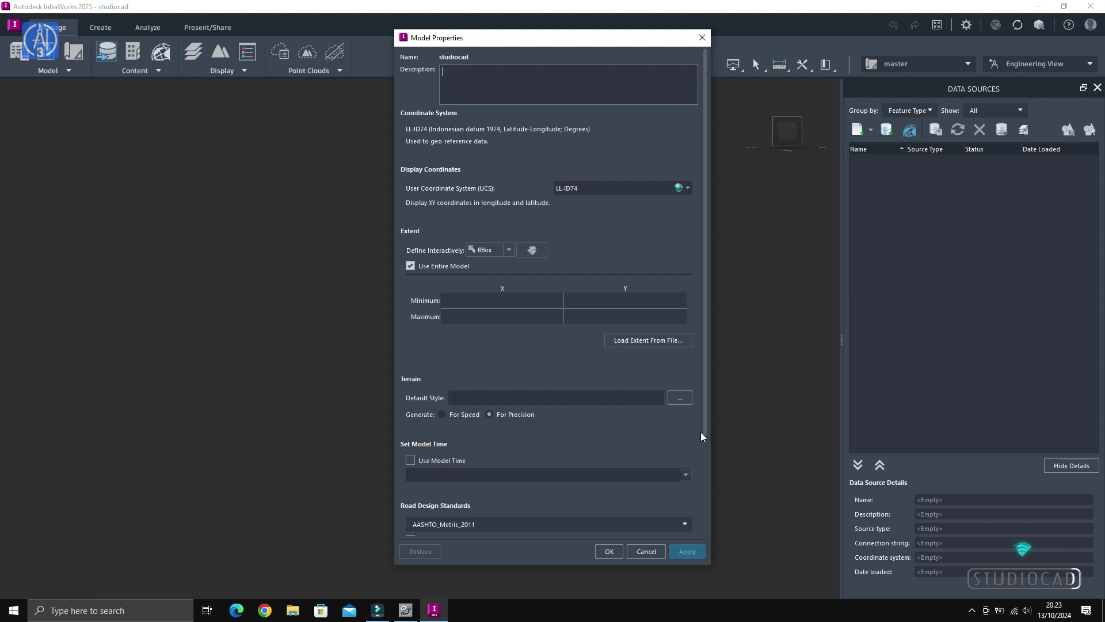
- Close Model Properties and review the Create, Analyze and Present/Share tool sets before returning to Manage
click(703, 39)
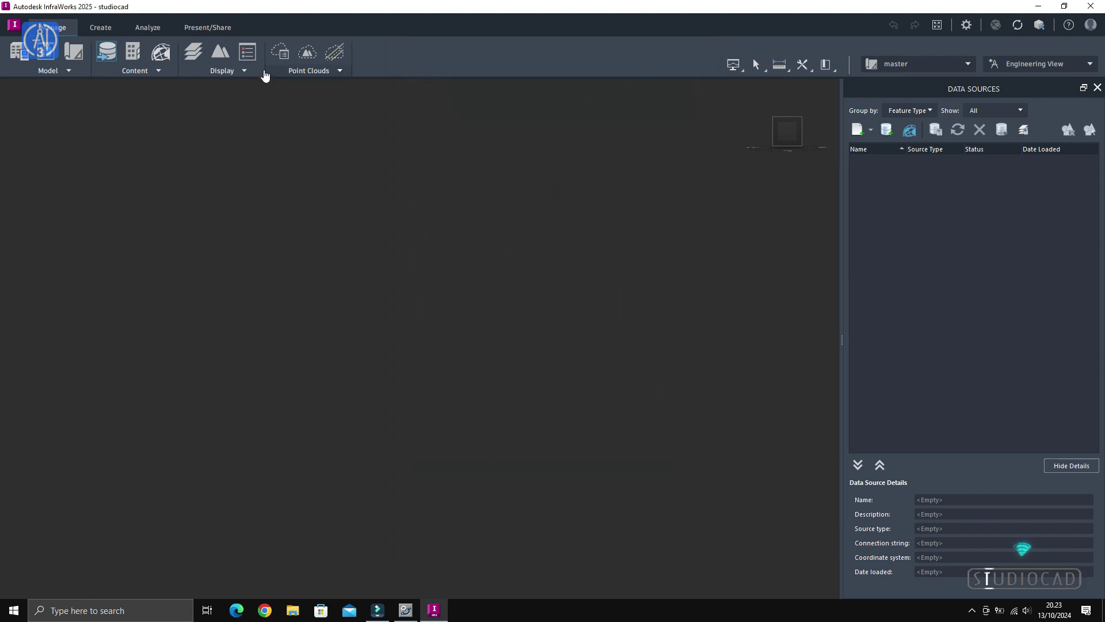
click(101, 29)
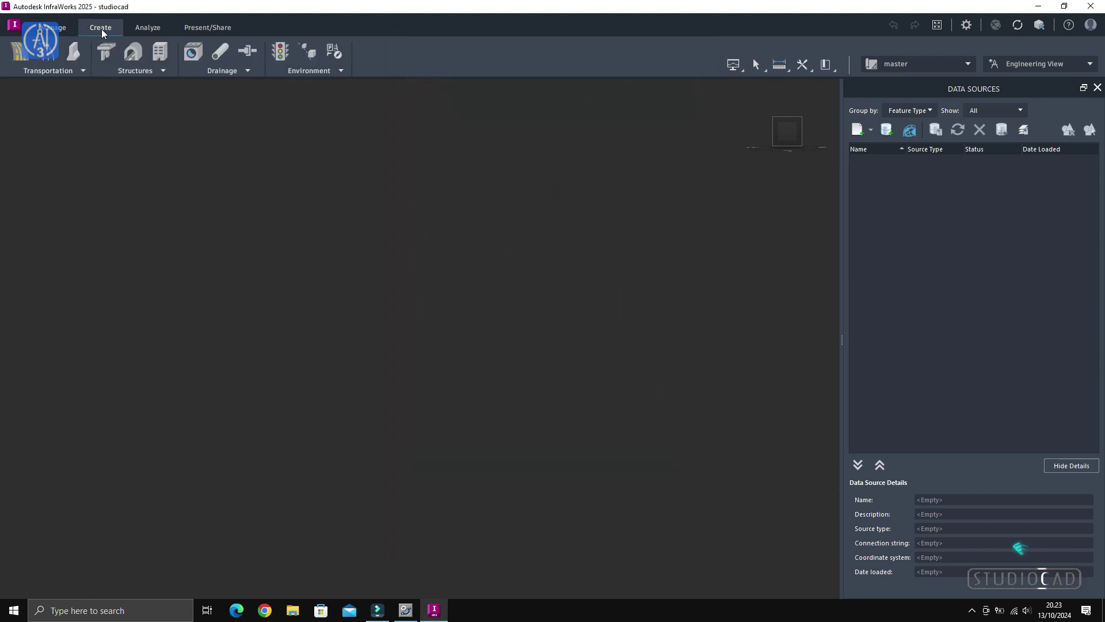
click(146, 26)
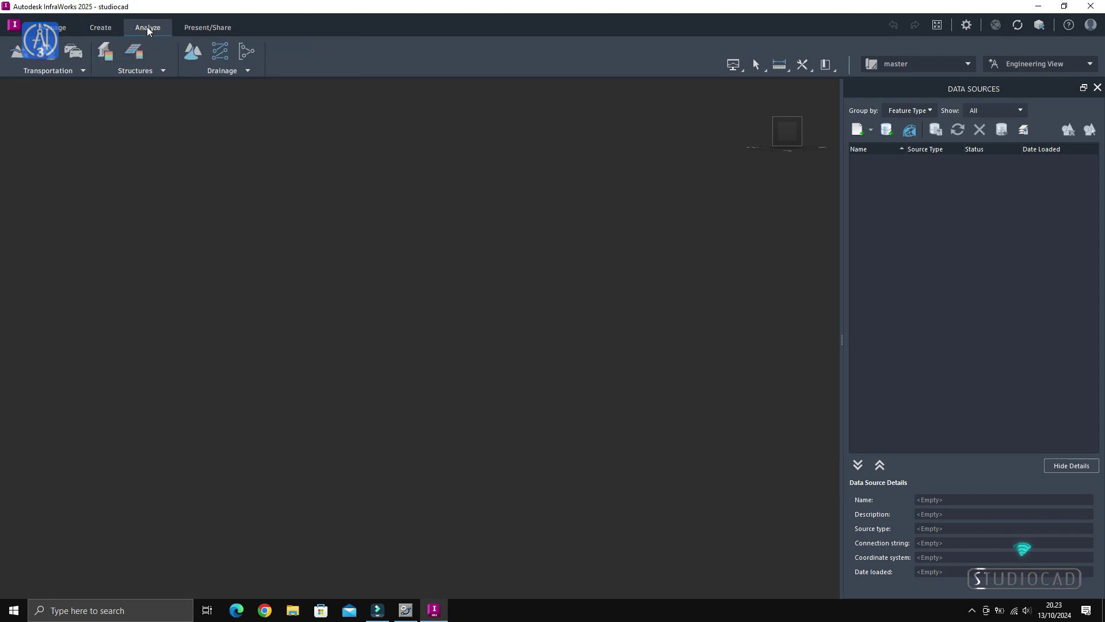
click(209, 29)
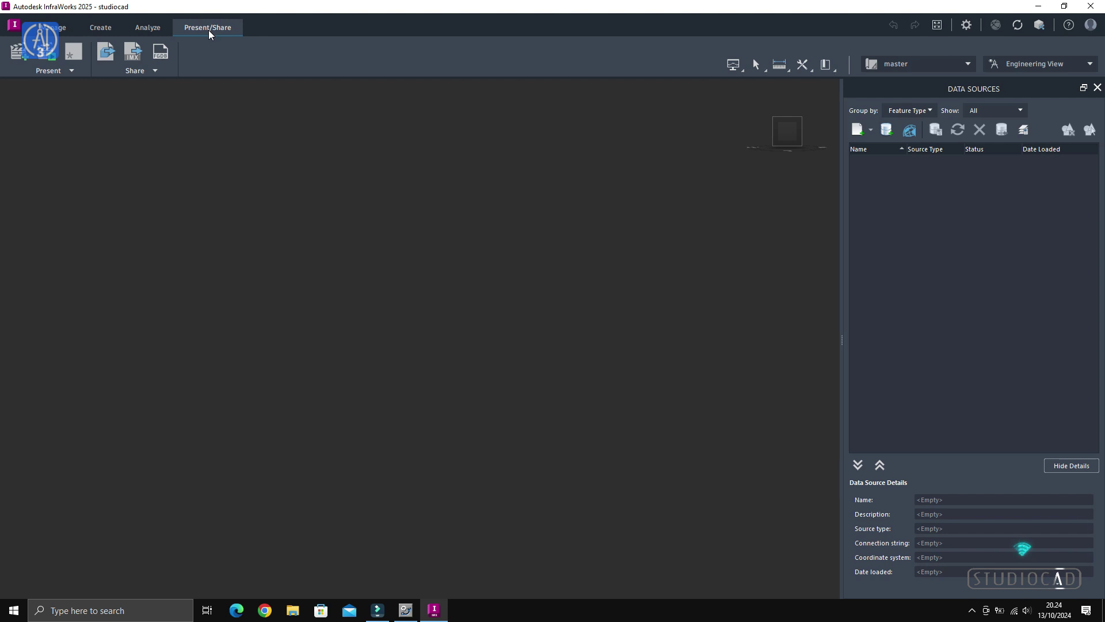
click(65, 31)
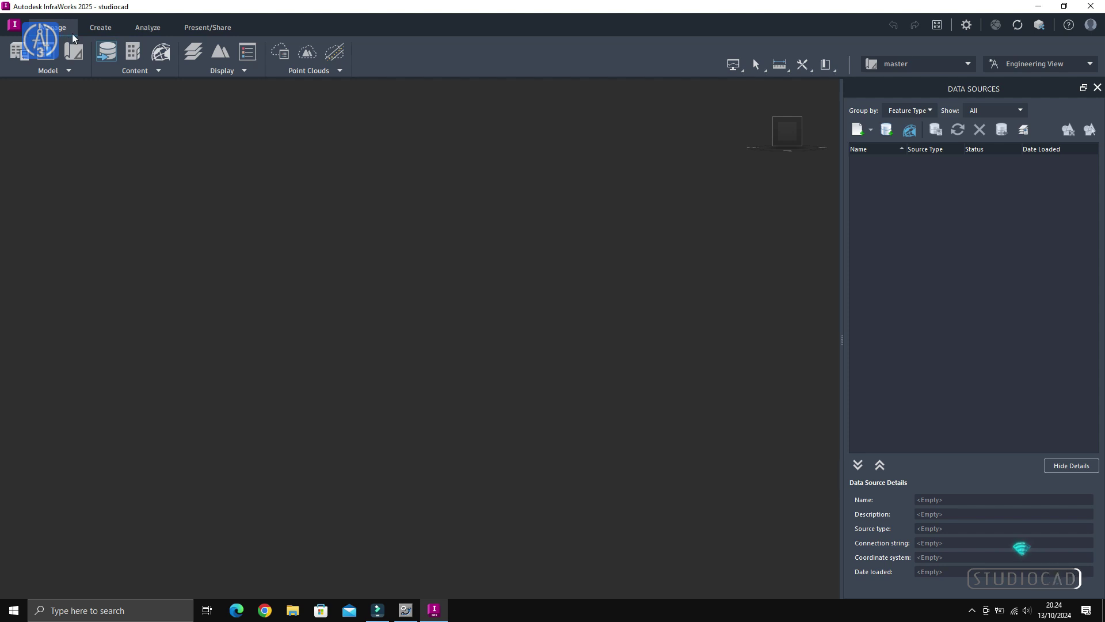
- Browse the Manage tab's Content, Model, Display and Point Cloud lists, then bring up Application Options
click(151, 71)
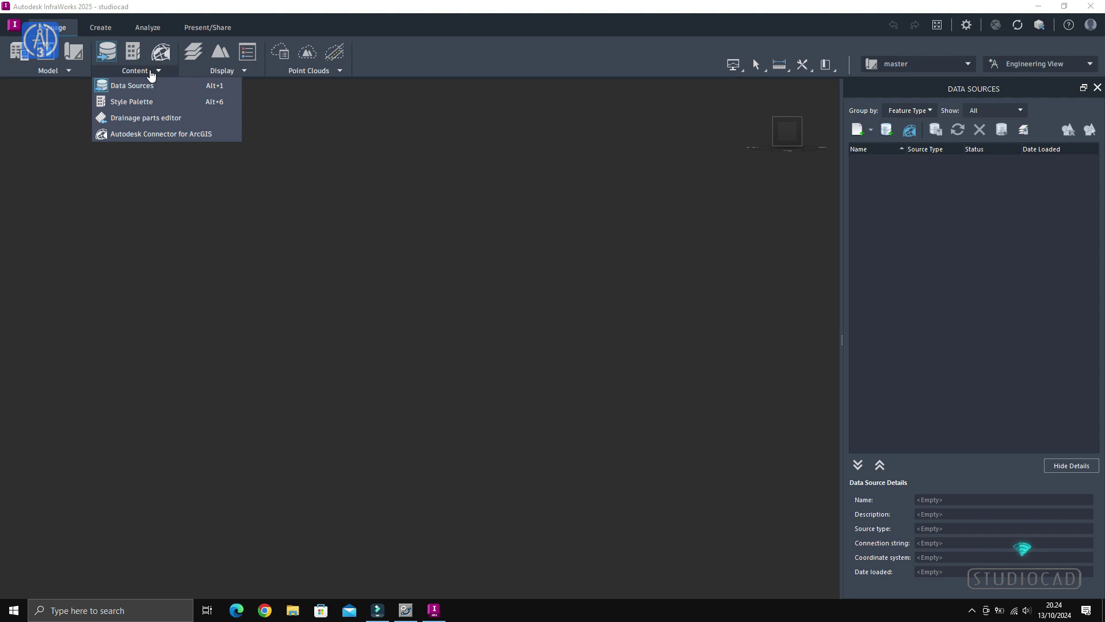
click(79, 71)
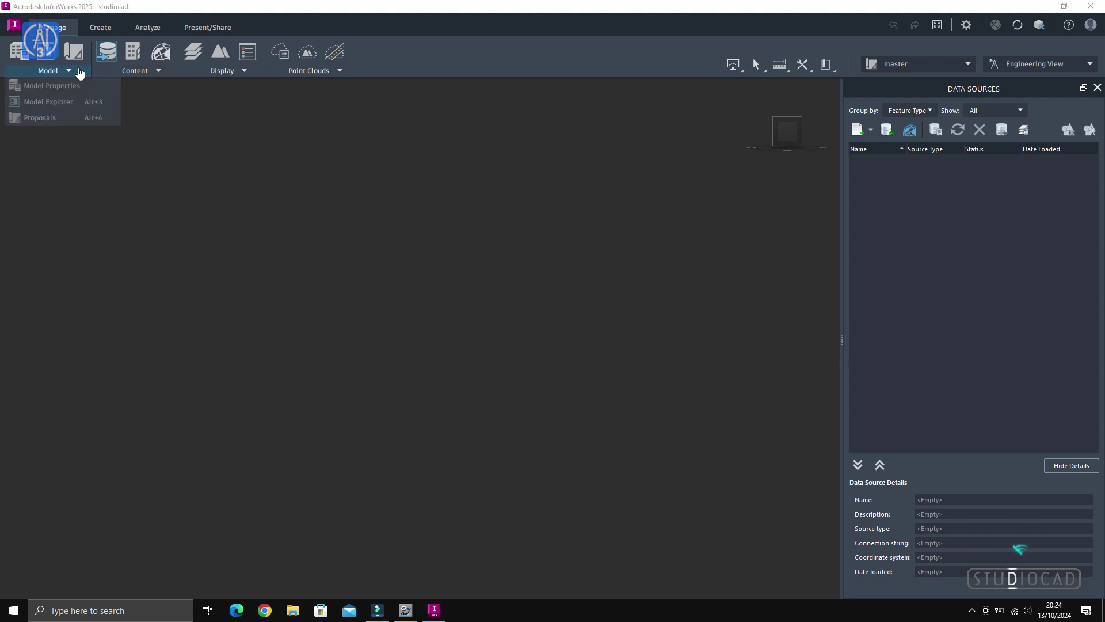
click(158, 70)
click(247, 71)
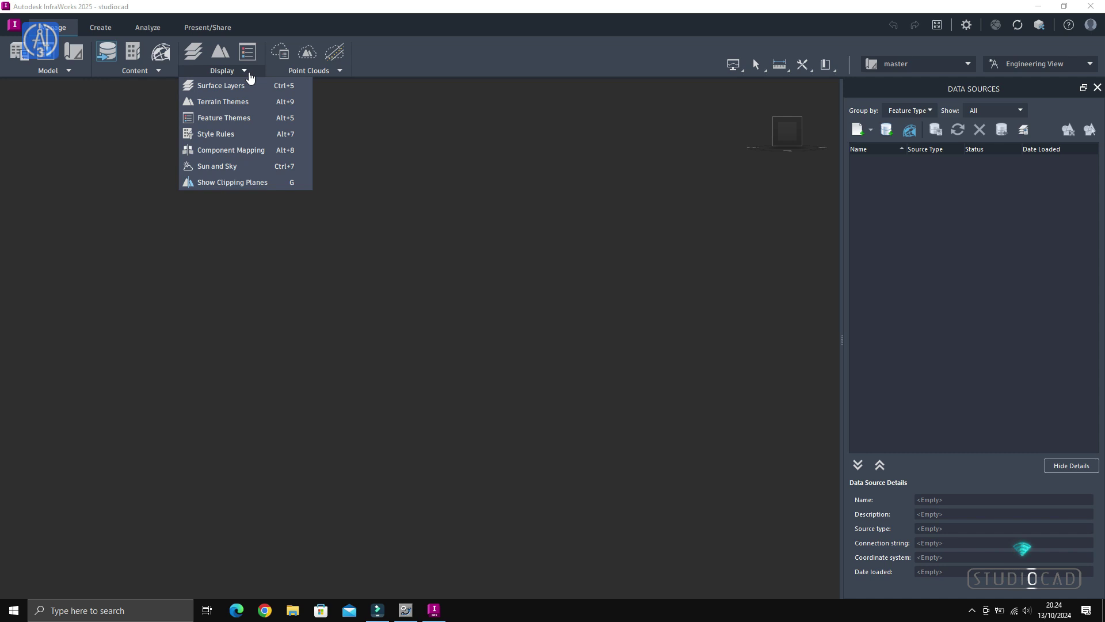
click(340, 72)
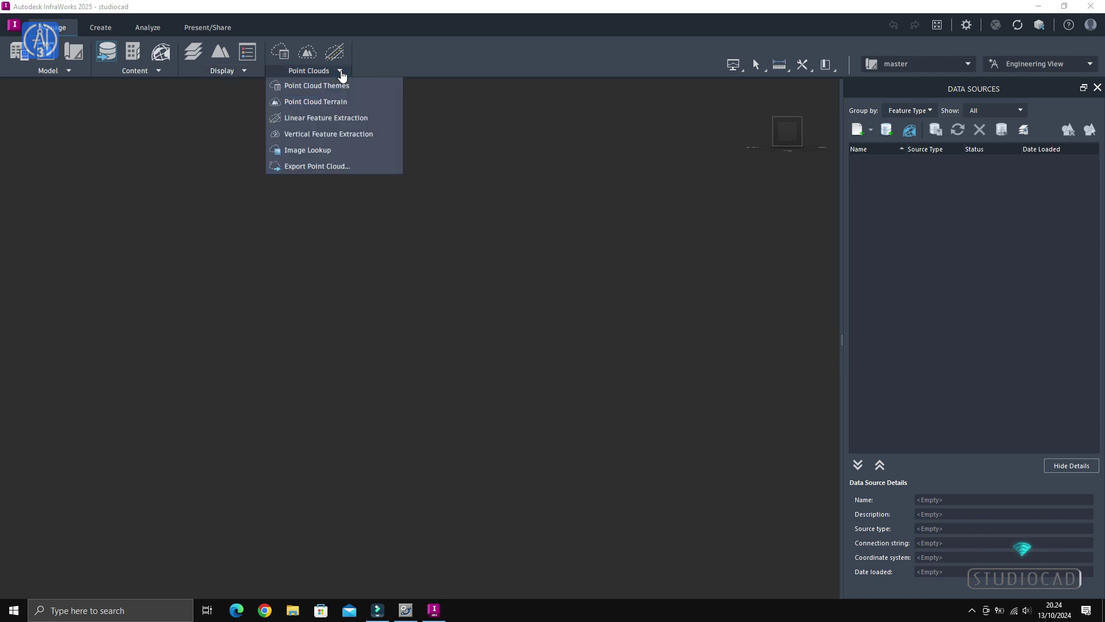
click(533, 66)
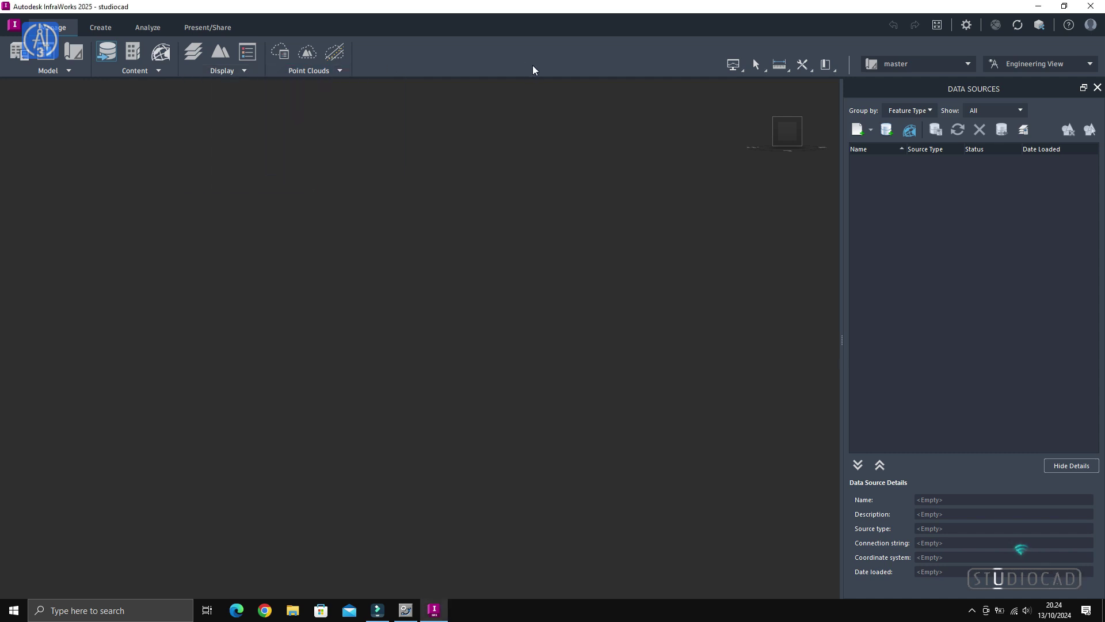
click(967, 26)
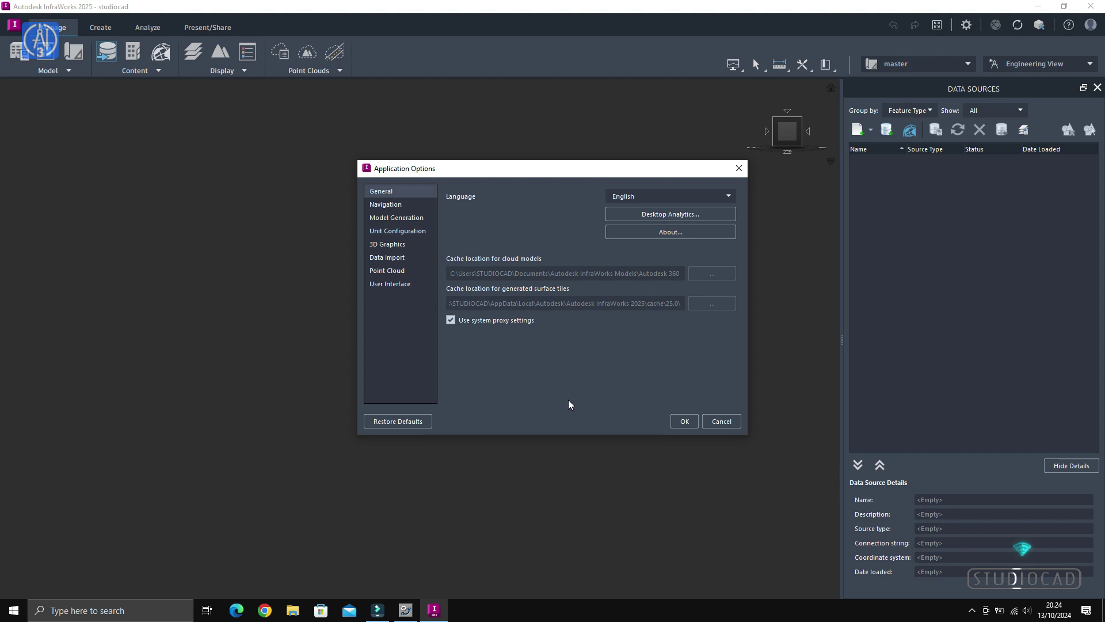
- Confirm InfraWorks 25.0.0.19 runs on a commercial network license, then close InfraWorks to the desktop
click(660, 230)
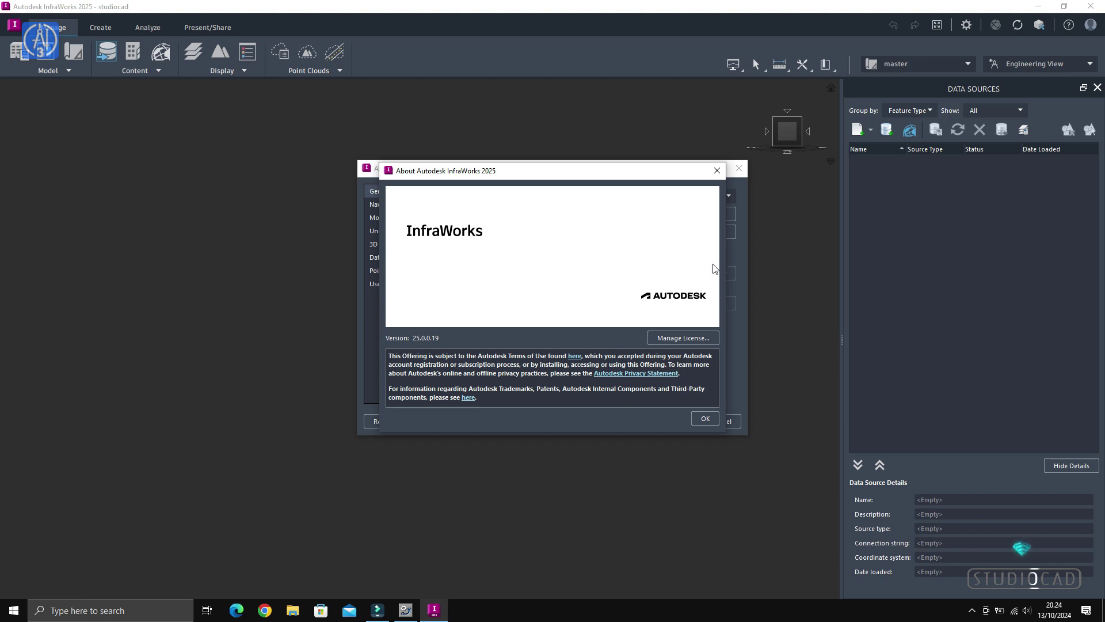
click(689, 337)
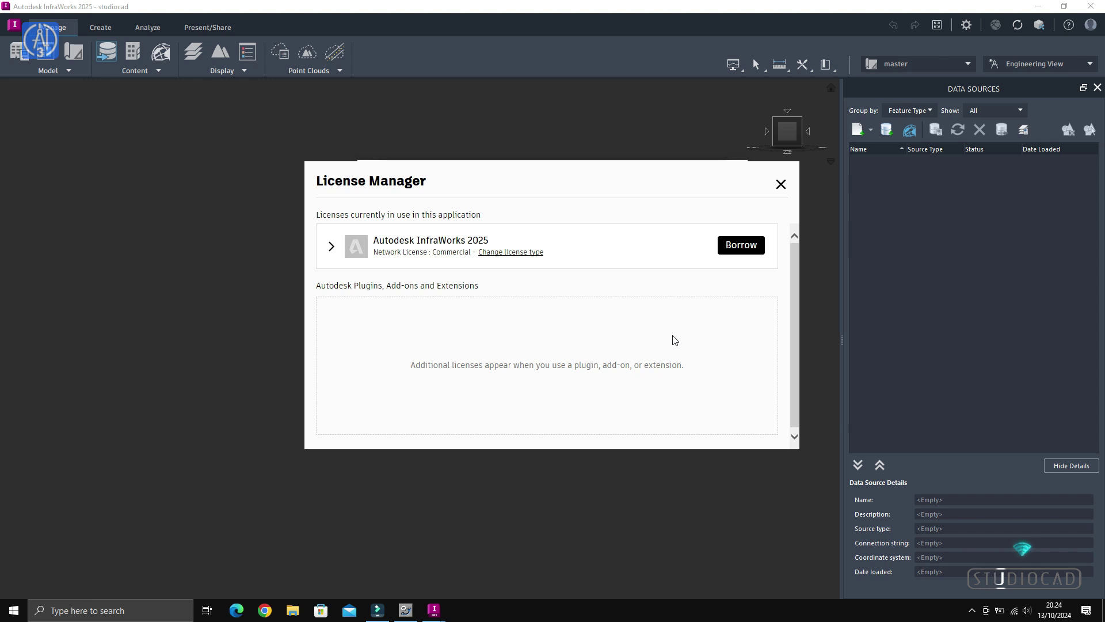
click(781, 184)
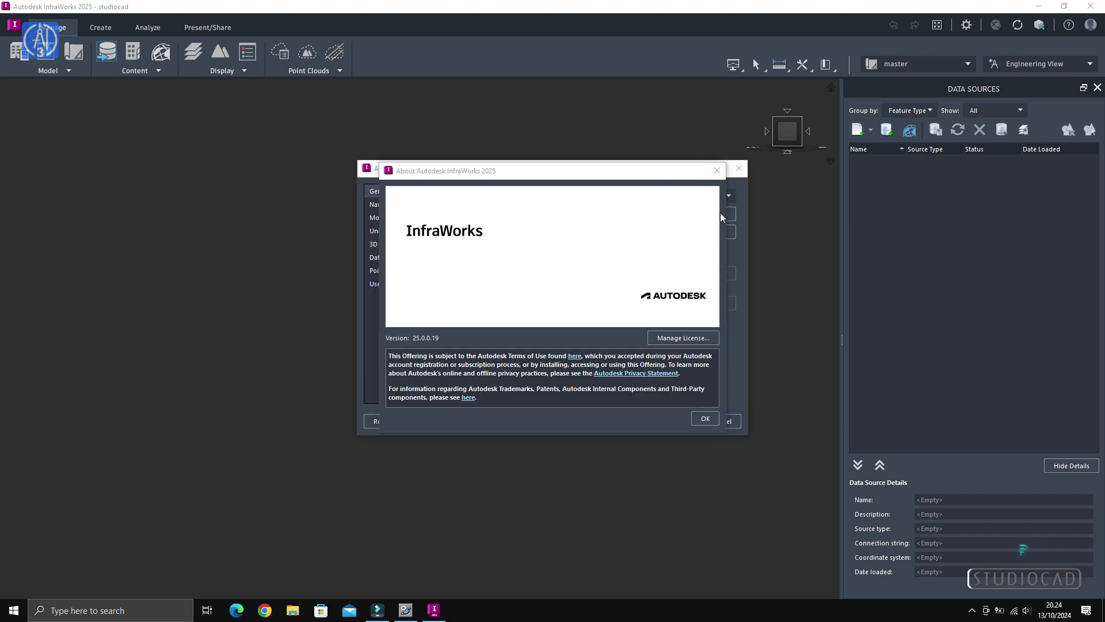
click(717, 170)
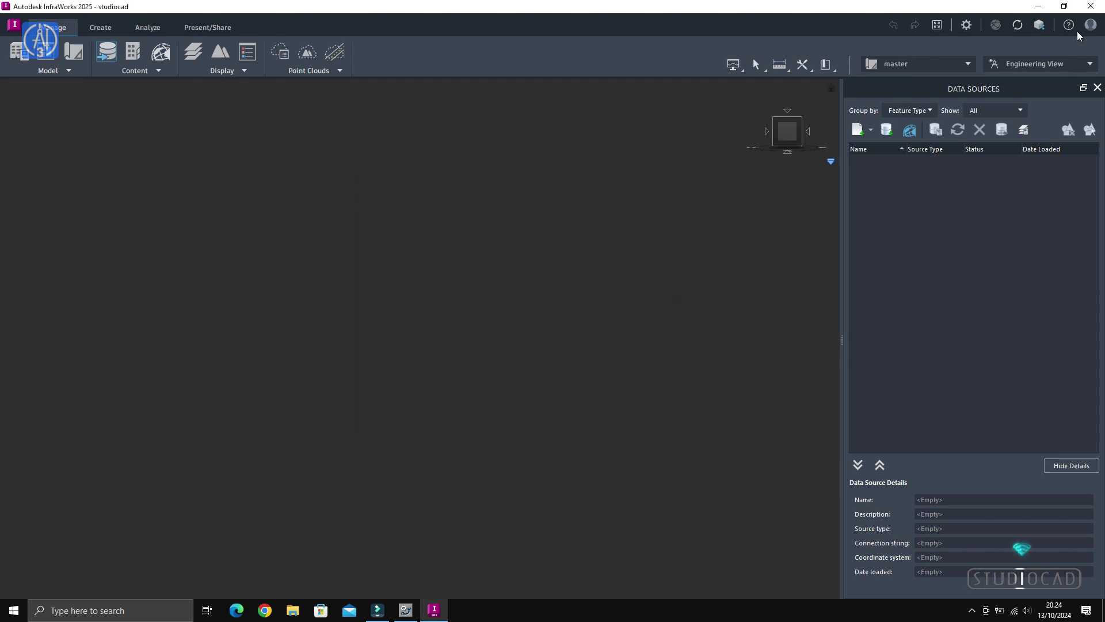
click(1091, 6)
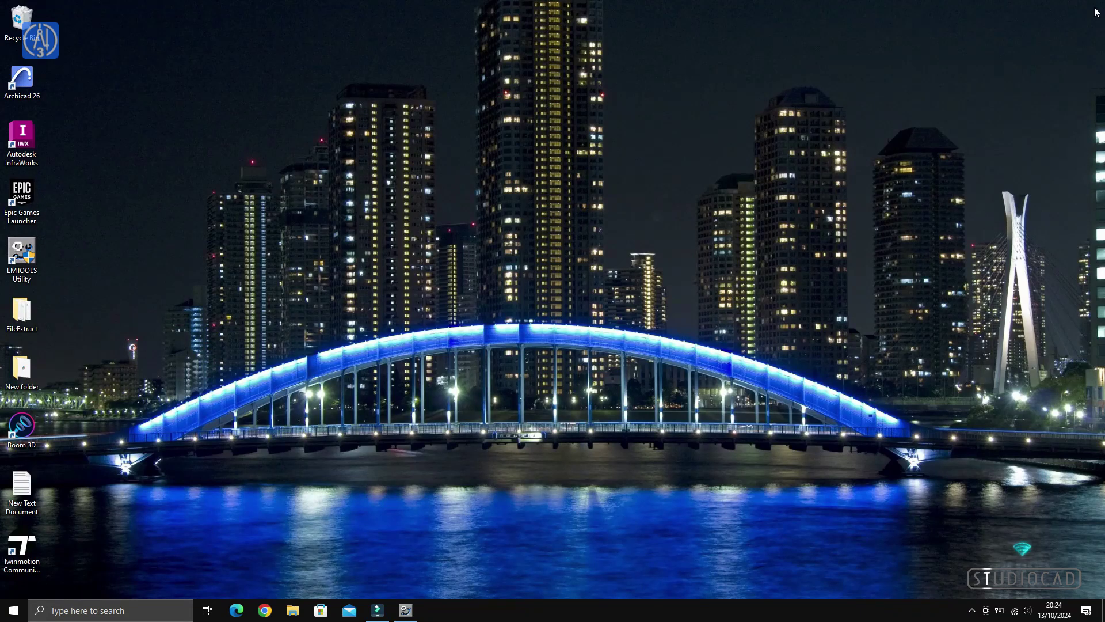